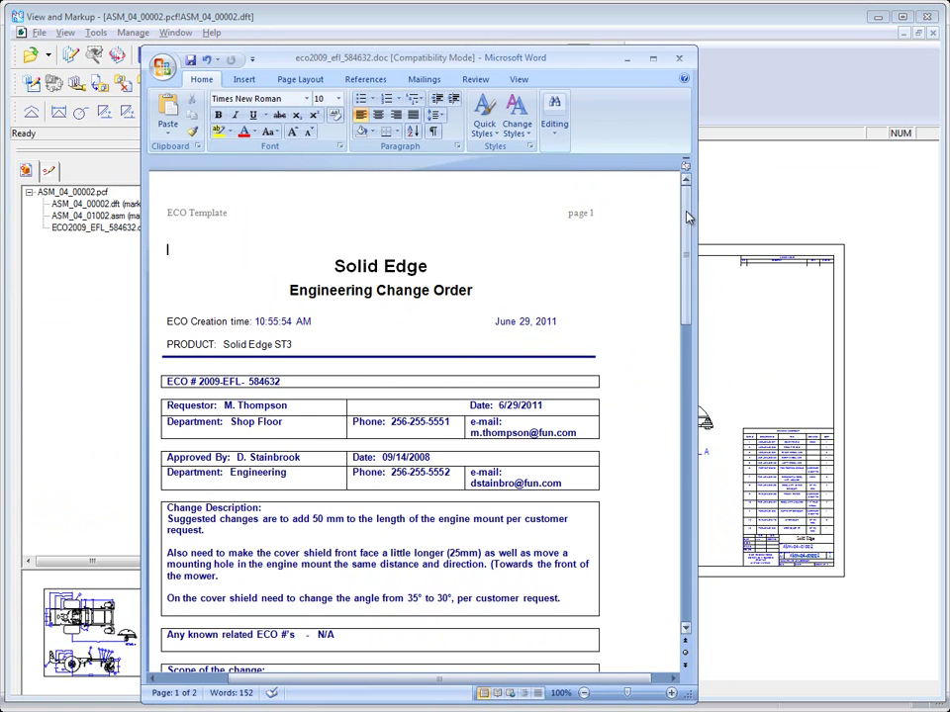
Read through and close the engineering change order, and open ASM_04_01002.asm from the ASM_04_00002.pcf package.
mouse_move(689, 237)
mouse_down()
mouse_move(703, 340)
mouse_move(700, 514)
mouse_move(706, 347)
mouse_move(698, 168)
mouse_up()
click(679, 59)
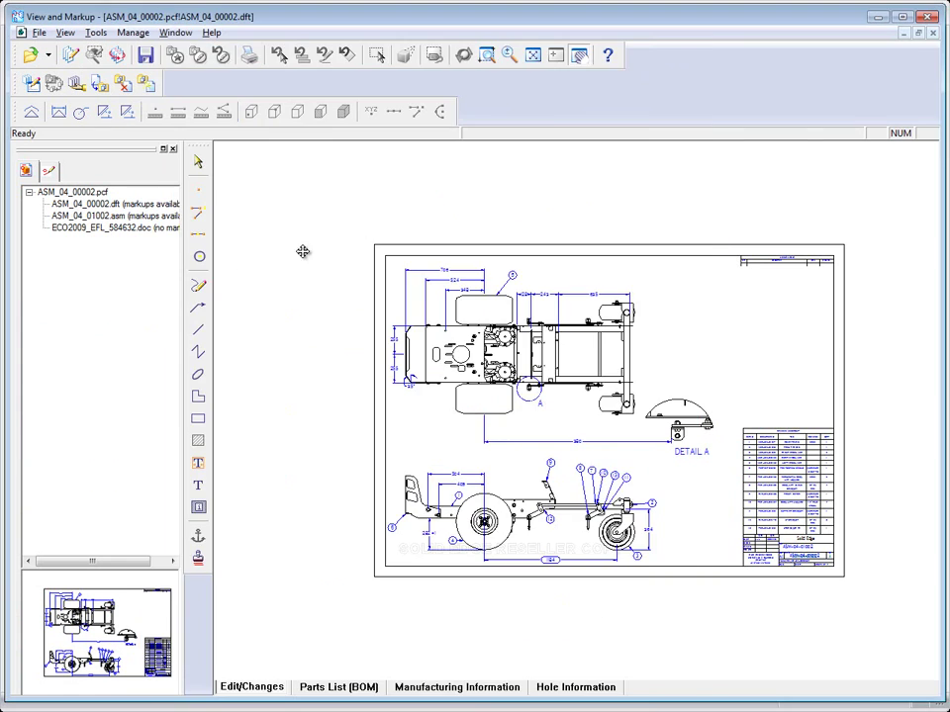
double_click(114, 221)
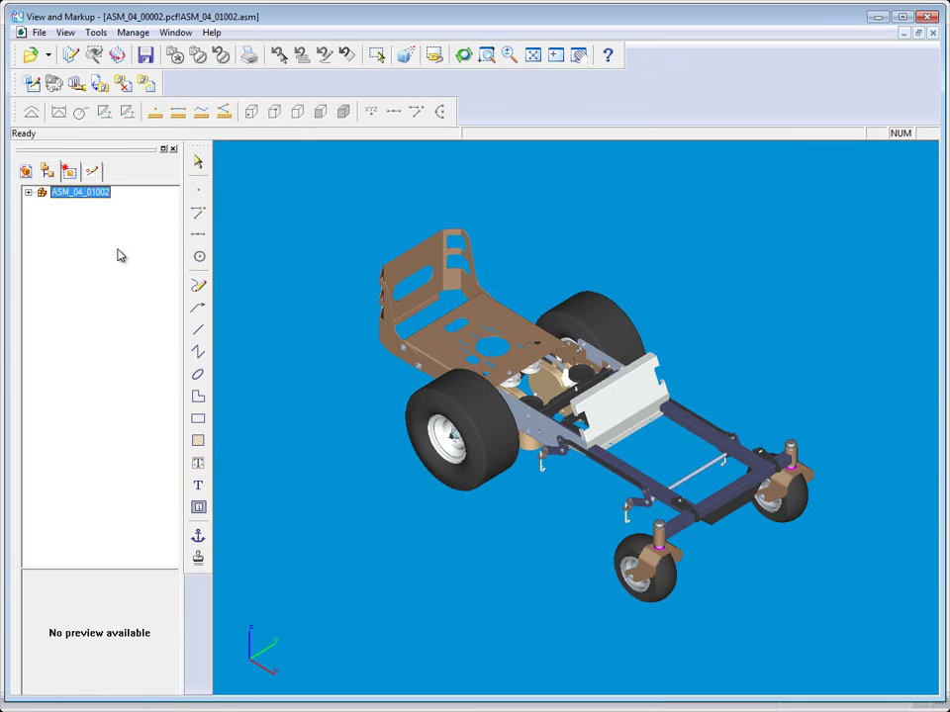
Review the assembly's three markups in turn: MOVE 50MM TO REAR, MOVE 25MM TO FRONT and CHANGE 35° TO 30°.
click(92, 170)
click(95, 227)
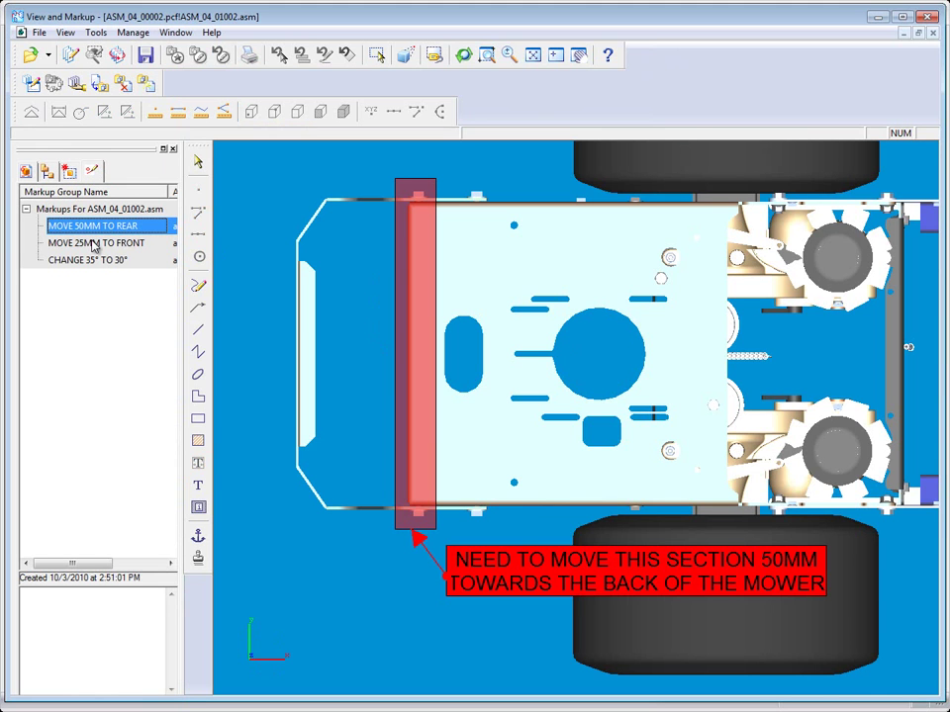
click(94, 244)
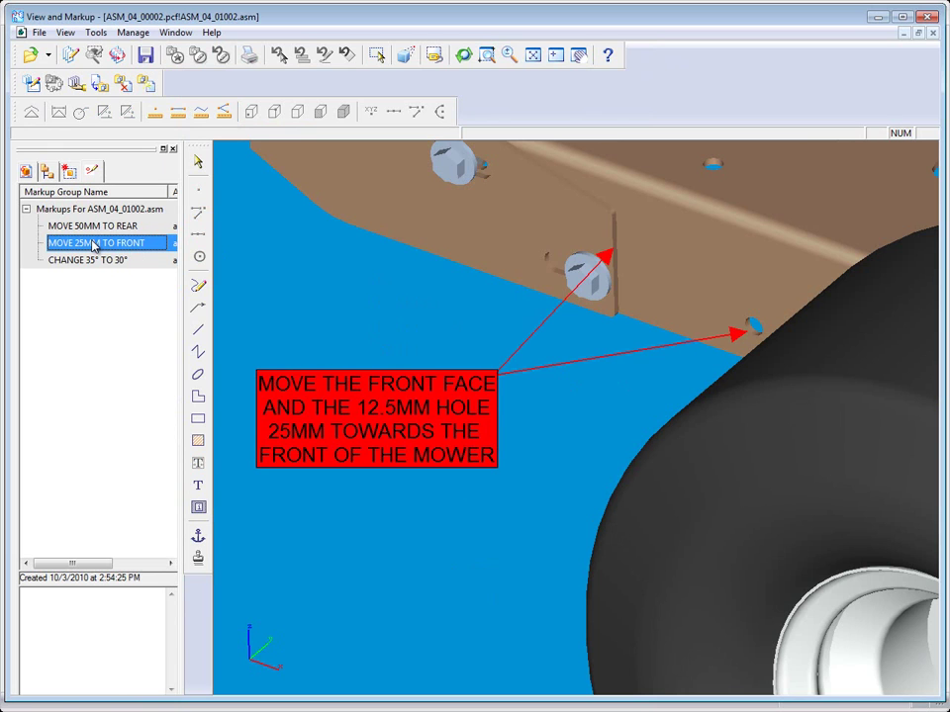
click(91, 261)
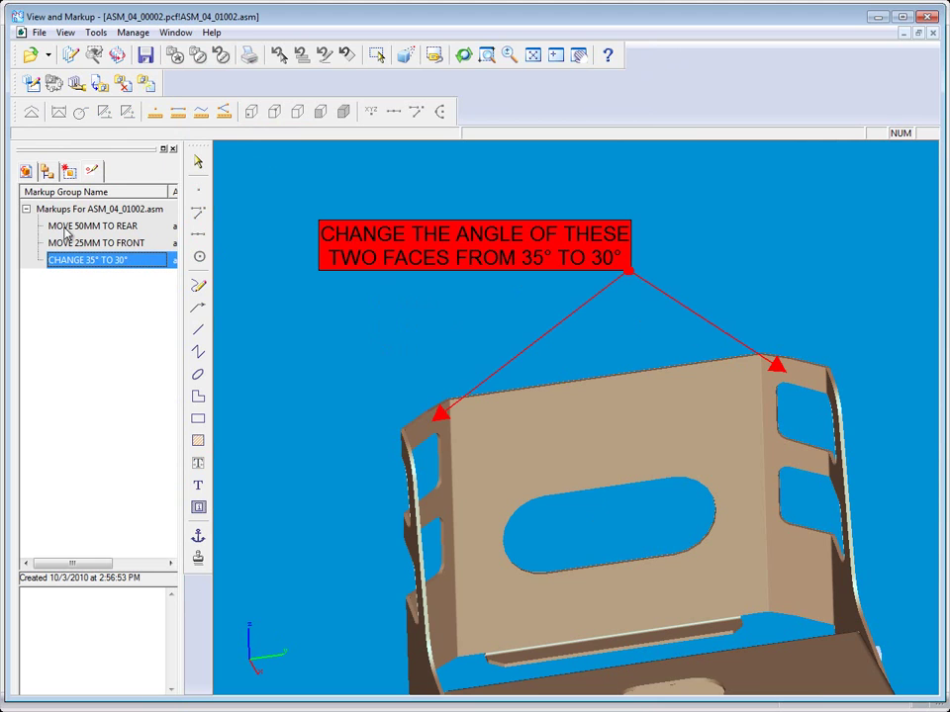
Return to ASM_04_00002.dft in the package and open it for editing in Solid Edge Draft, dismissing the out-of-date views notice.
click(26, 171)
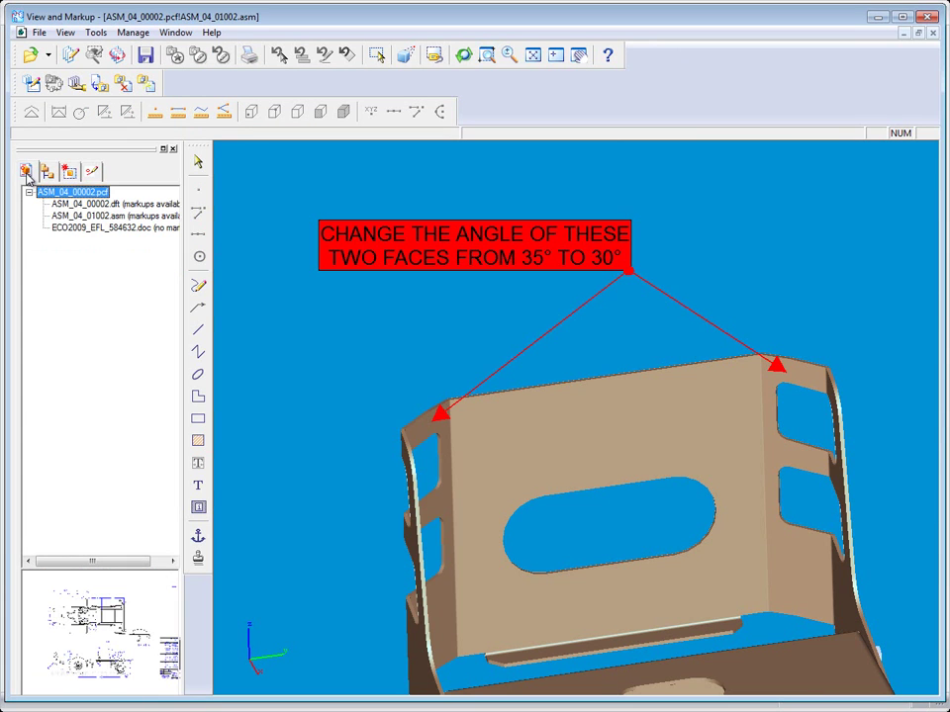
click(84, 222)
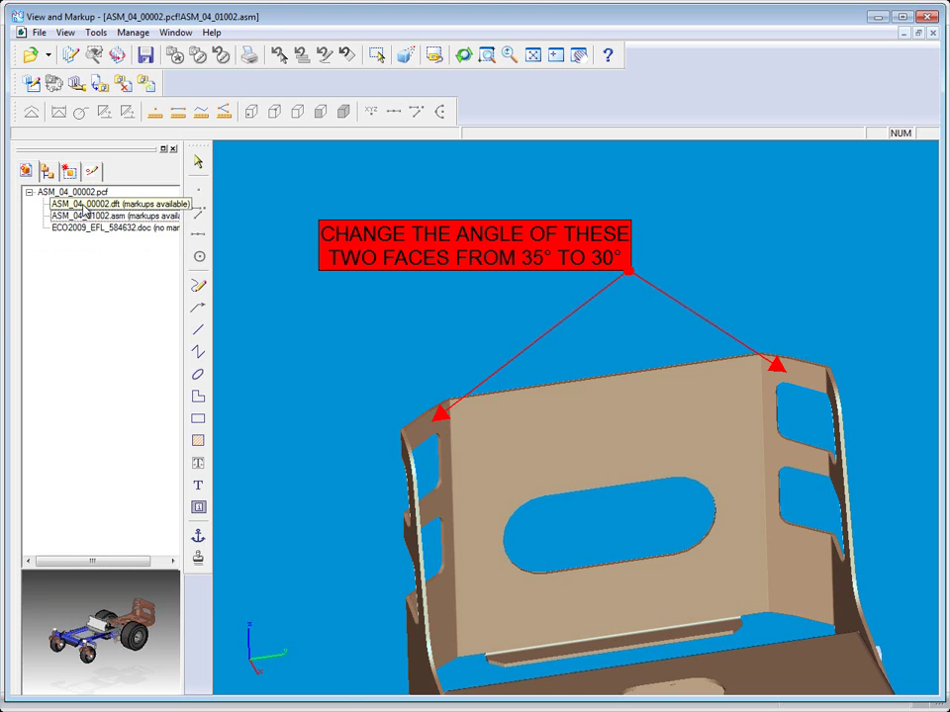
click(83, 205)
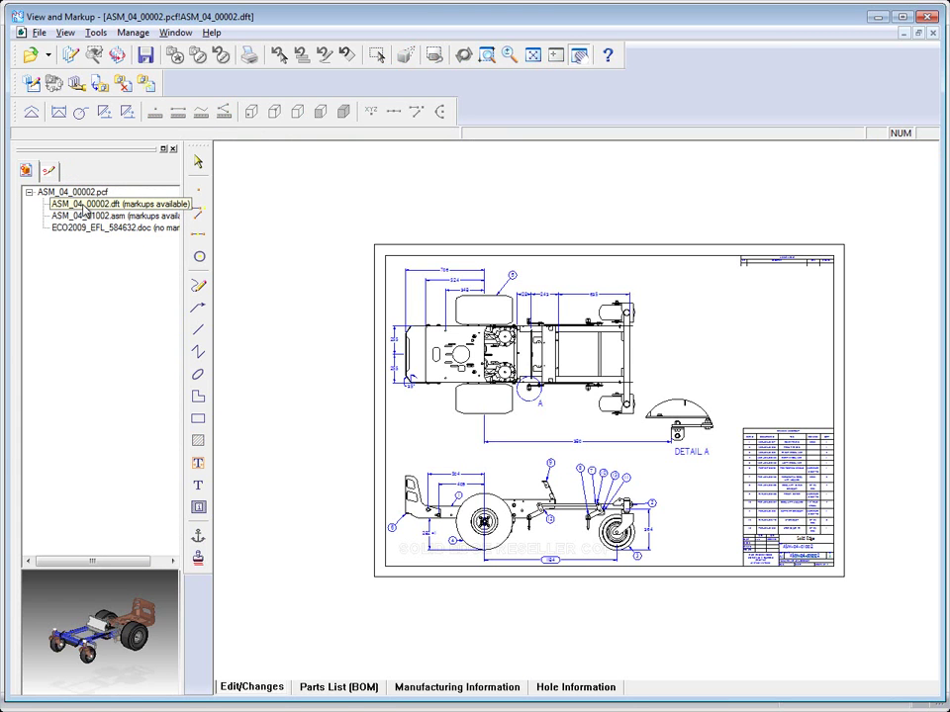
click(70, 54)
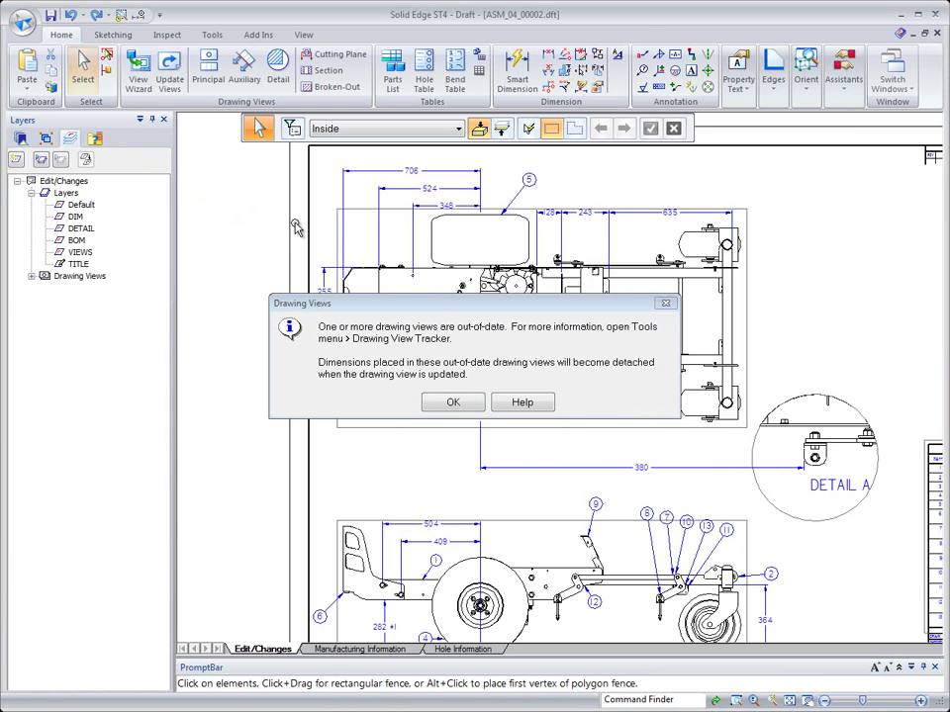
click(447, 402)
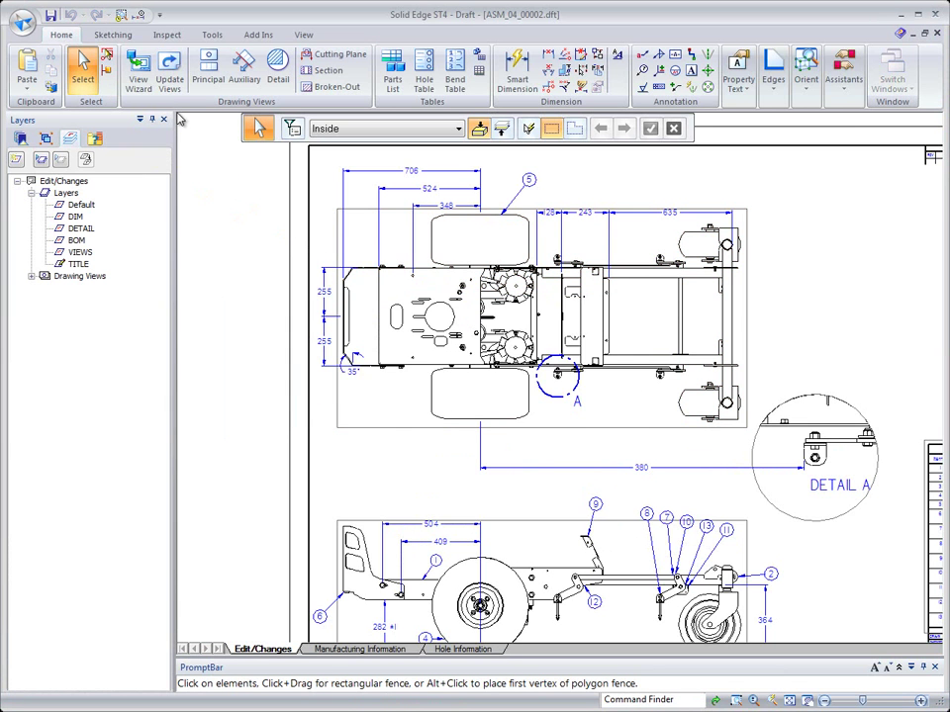
Update the out-of-date drawing views and fit the sheet in the window.
click(169, 79)
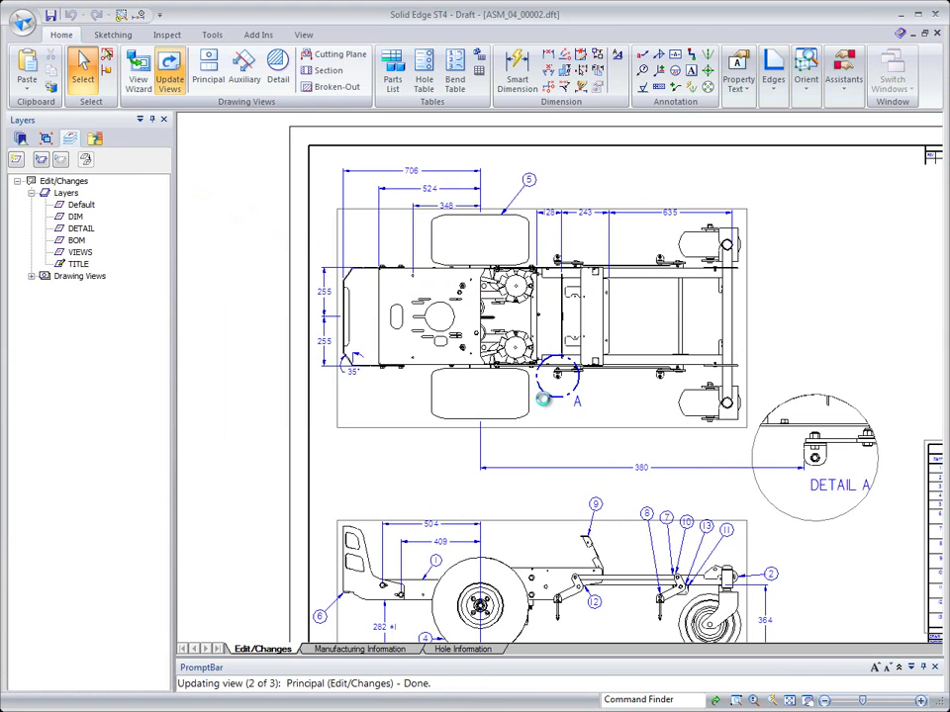
middle_click(545, 401)
middle_click(544, 401)
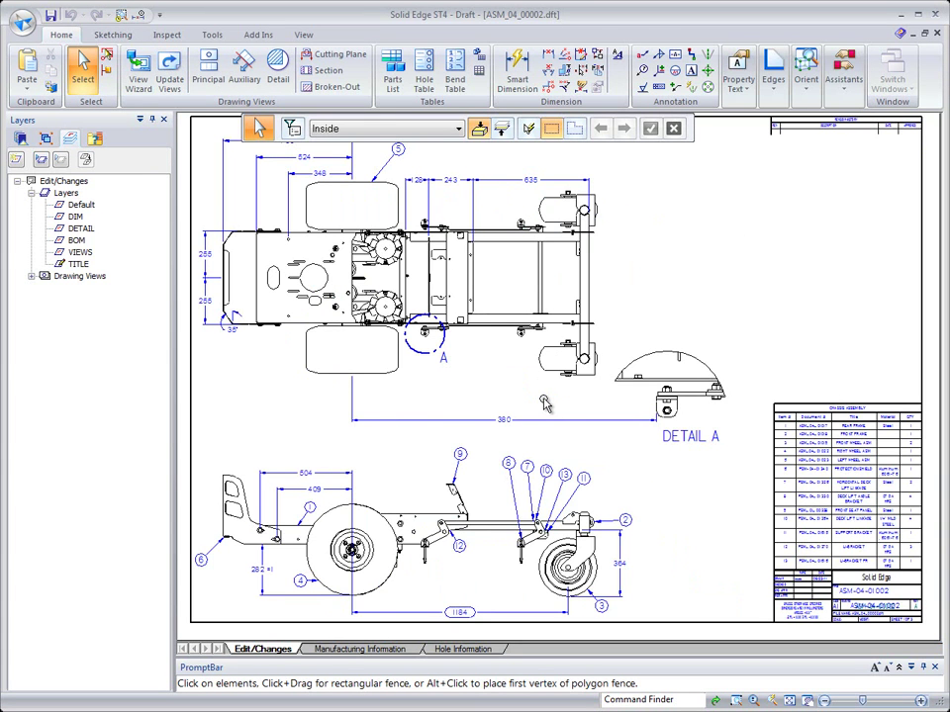
Open the assembly ASM_04_01002.asm from its drawing view and activate the rear cover shield PSM_04_01340.
click(273, 331)
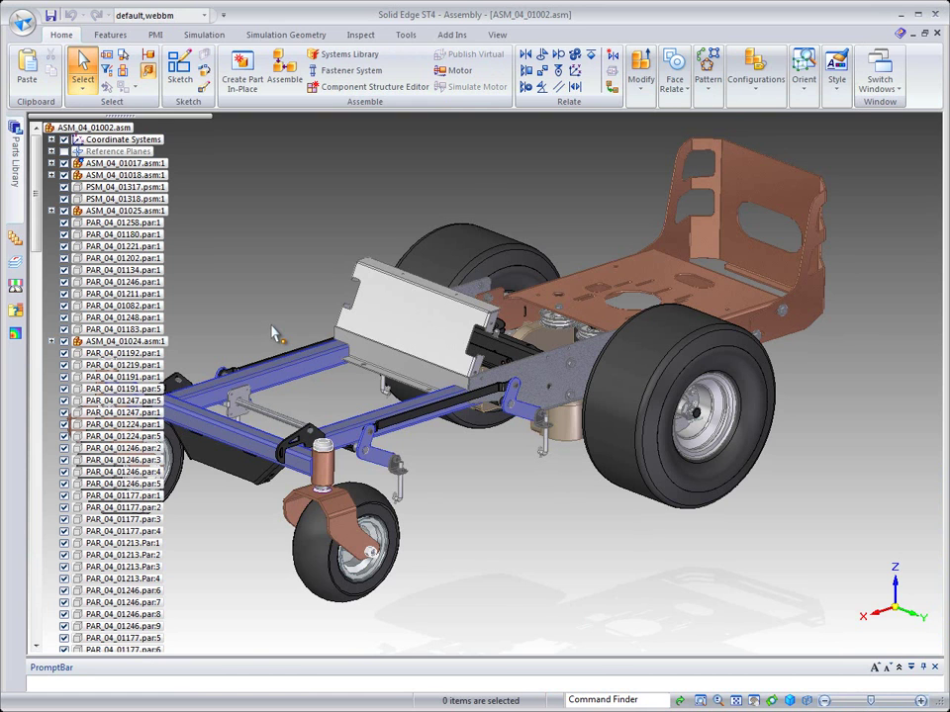
key(ctrl+k)
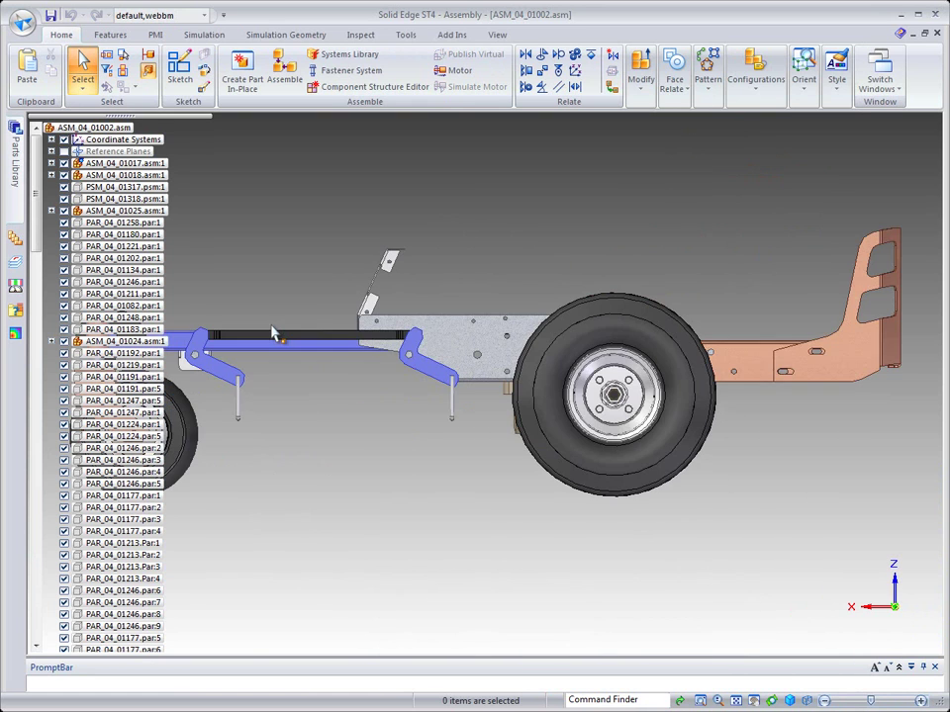
click(864, 336)
right_click(865, 336)
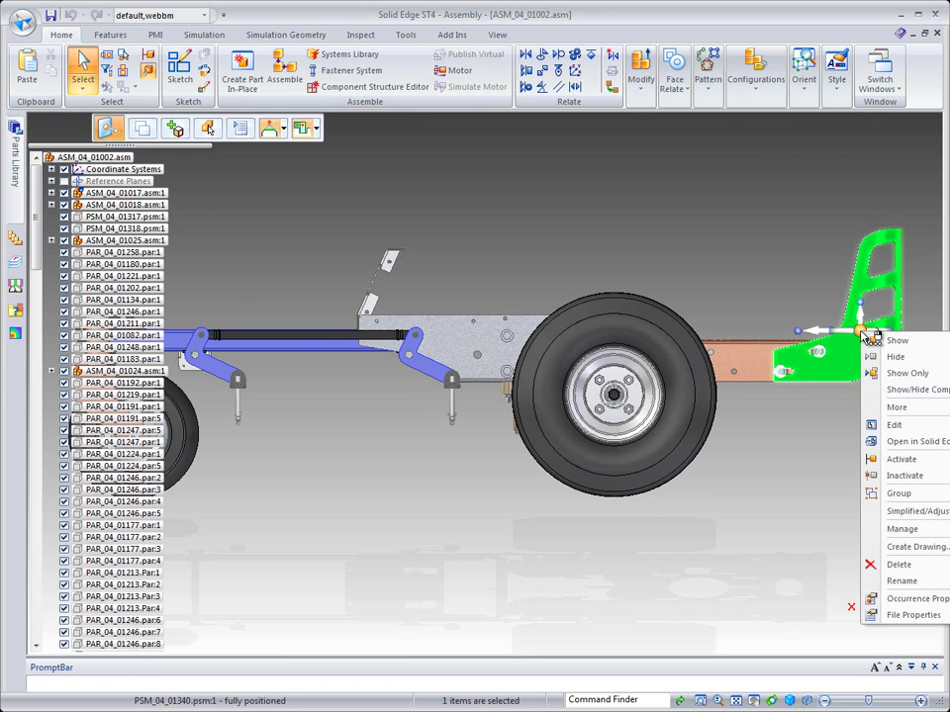
click(900, 459)
click(807, 469)
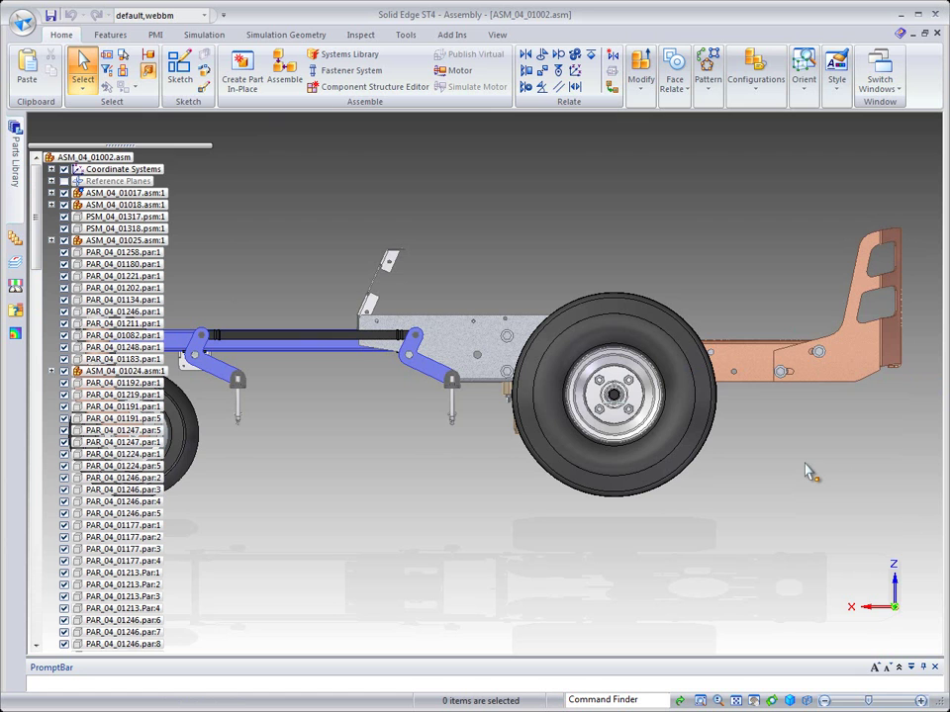
Fence-select the rear faces of the engine mount around the upper shield bolt and move them 50 mm towards the back of the mower.
scroll(819, 358, up, 1)
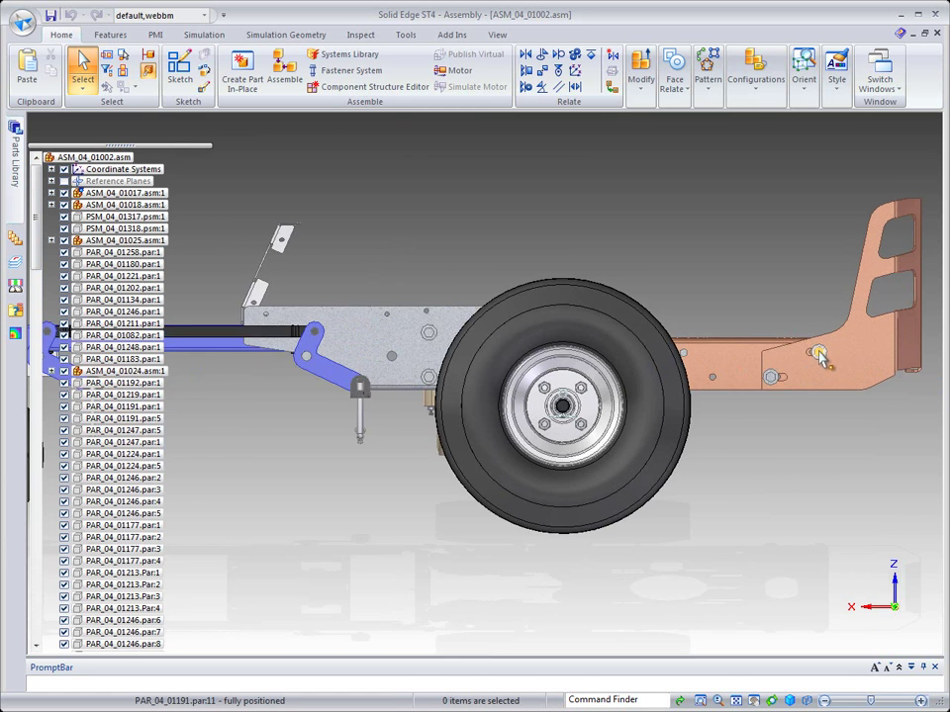
scroll(819, 358, up, 2)
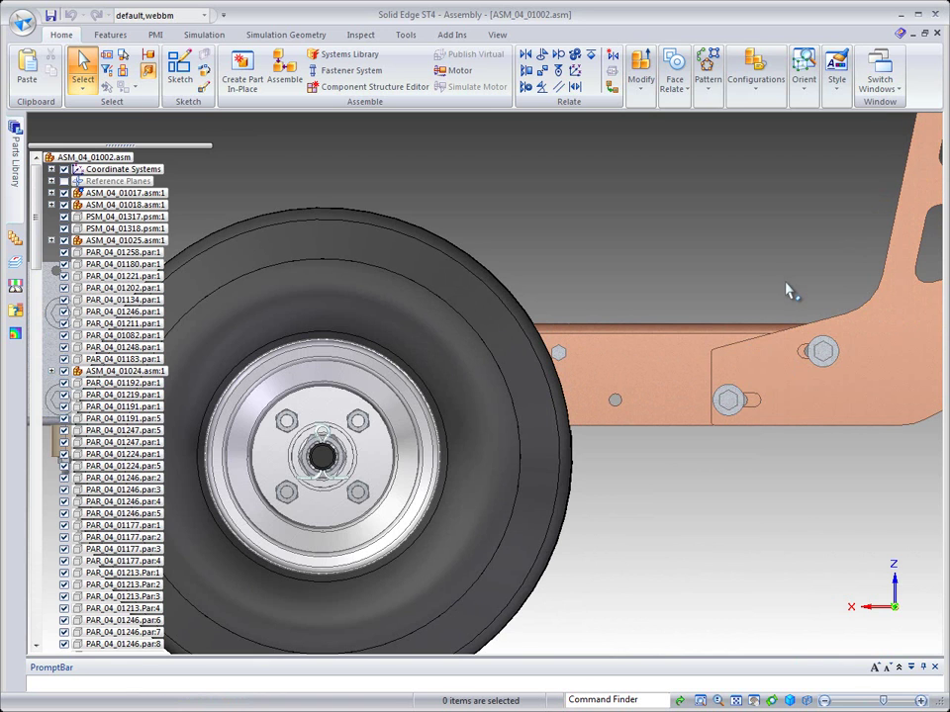
drag(786, 285, 854, 417)
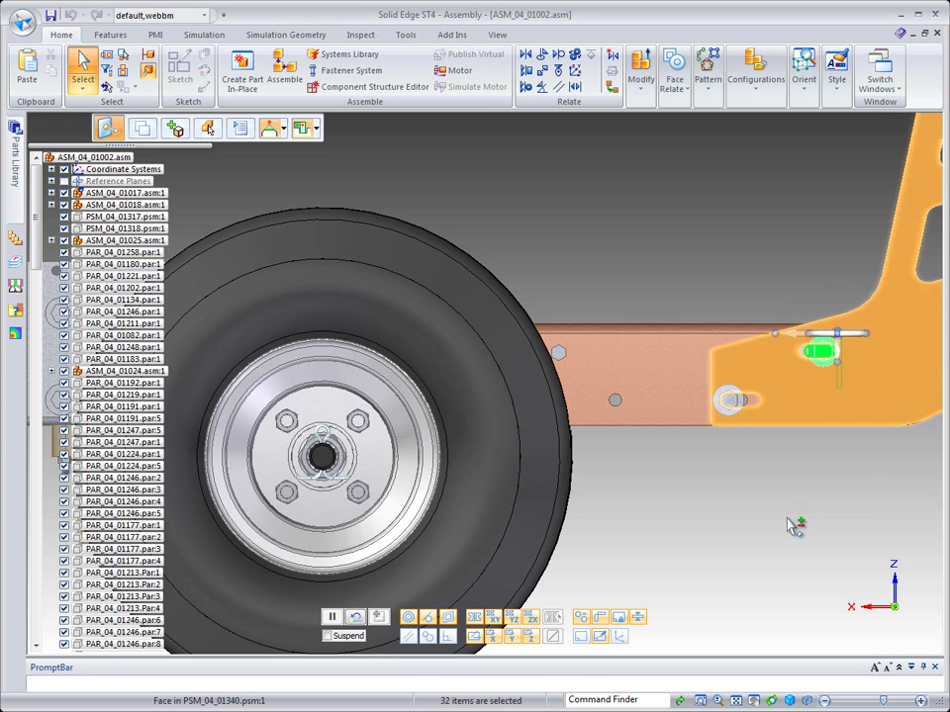
key(ctrl+t)
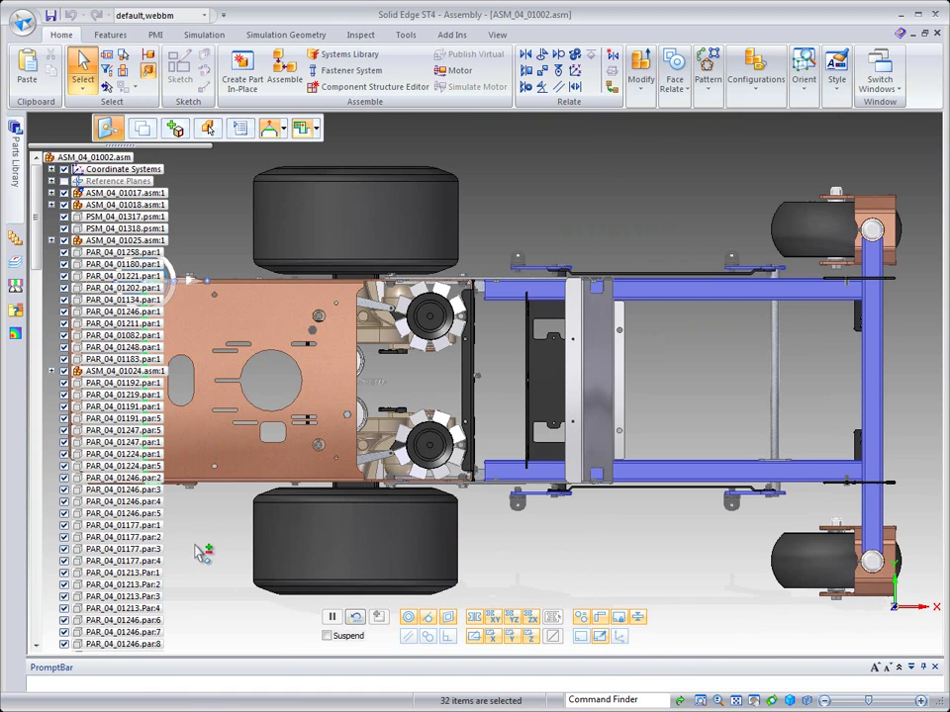
shift+middle_drag(219, 554, 330, 550)
click(311, 281)
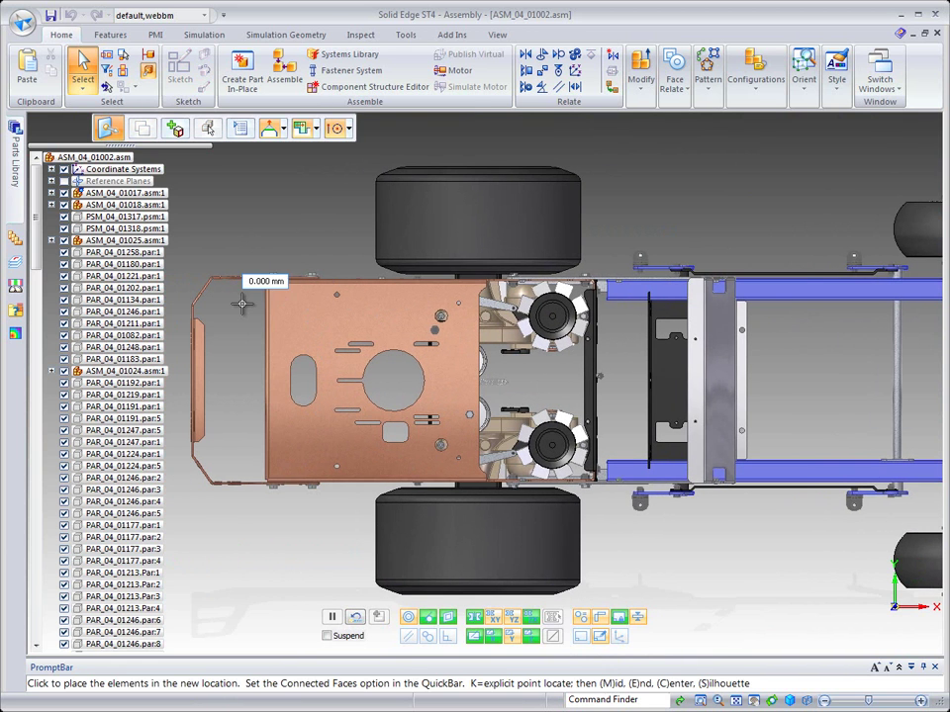
text(50)
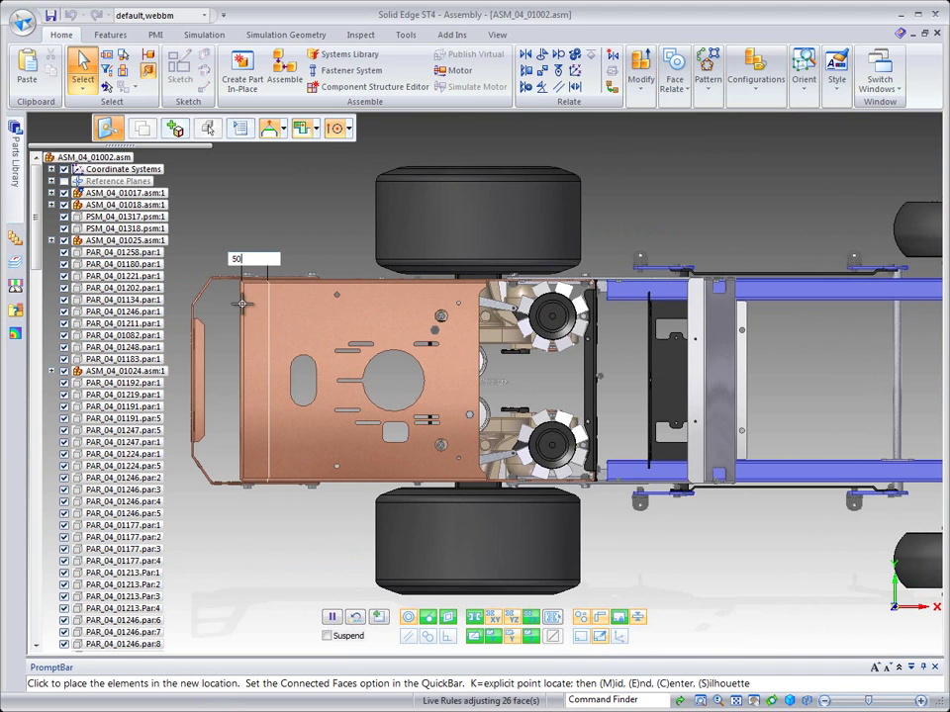
key(Return)
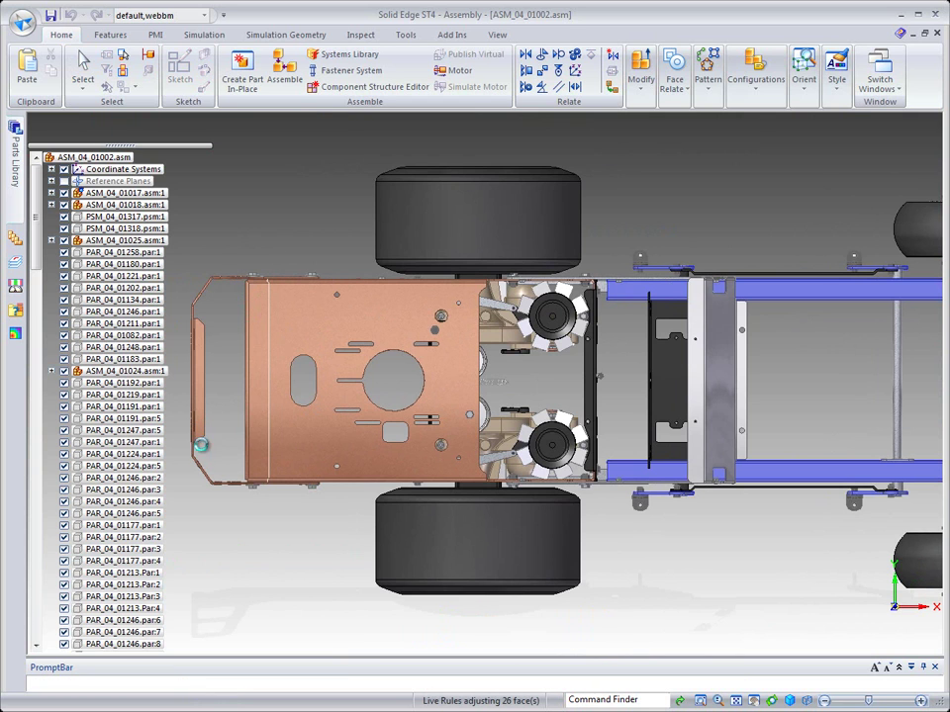
key(Escape)
click(265, 576)
Move the cover shield's front face together with the engine mount's mounting hole 25 mm towards the front of the mower.
key(ctrl+j)
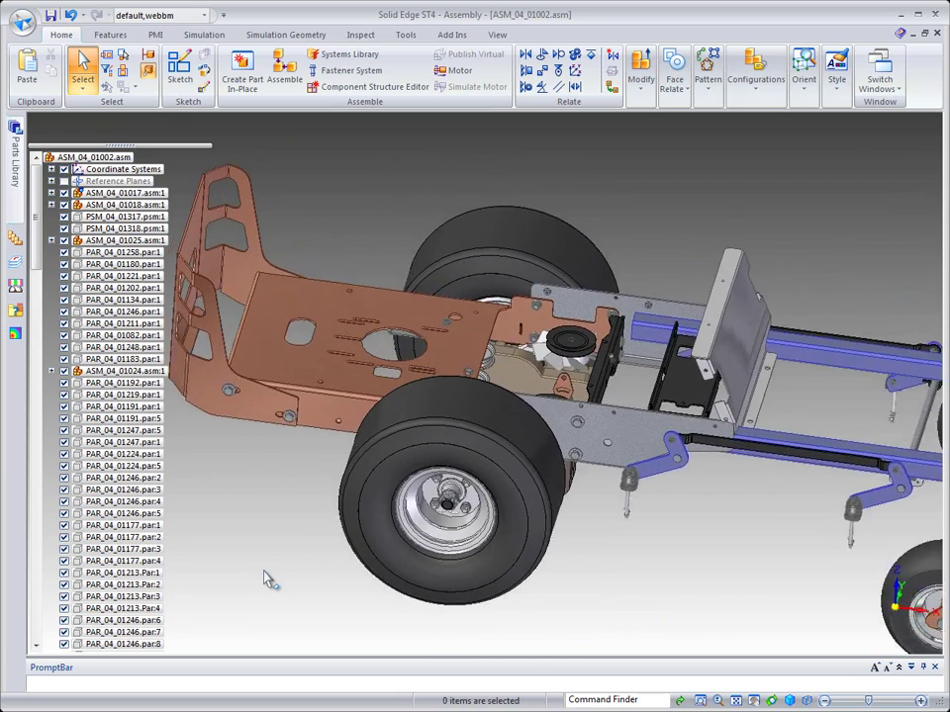
scroll(265, 577, up, 6)
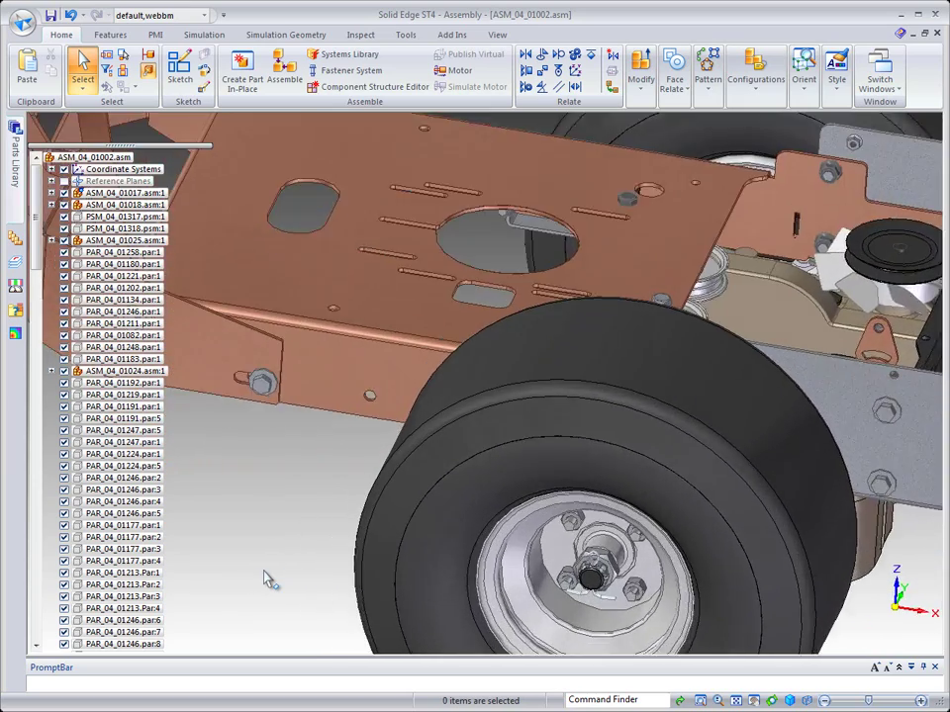
scroll(265, 577, up, 6)
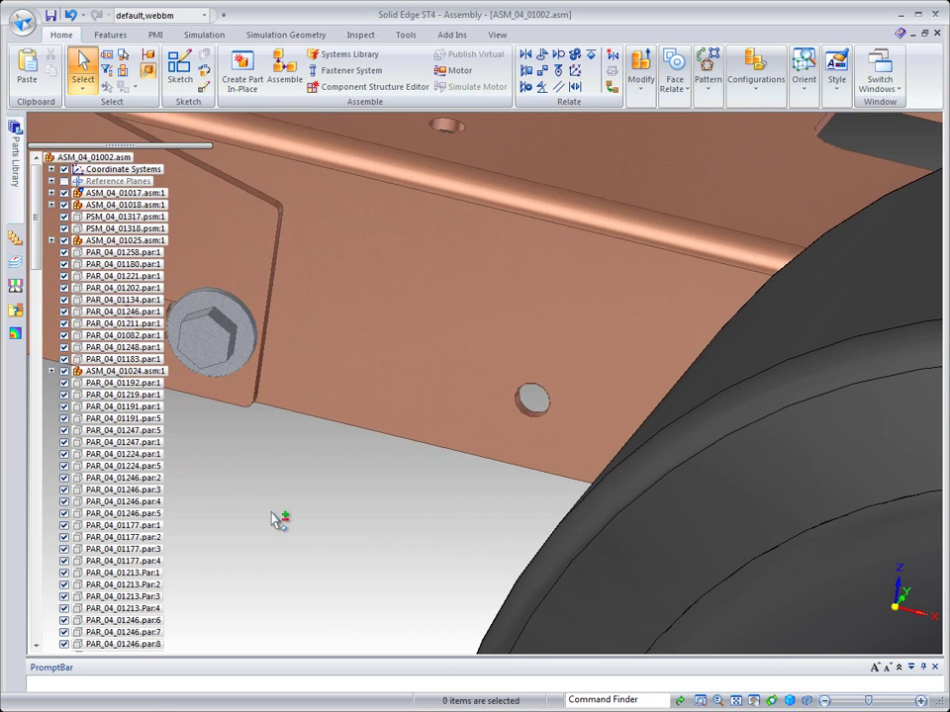
click(257, 395)
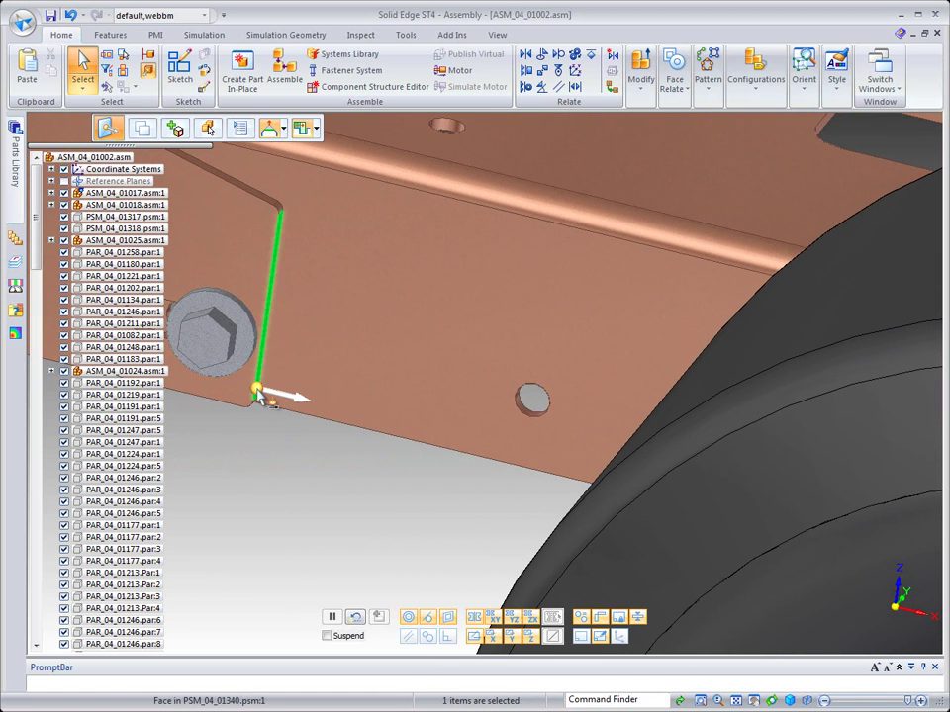
ctrl+click(525, 412)
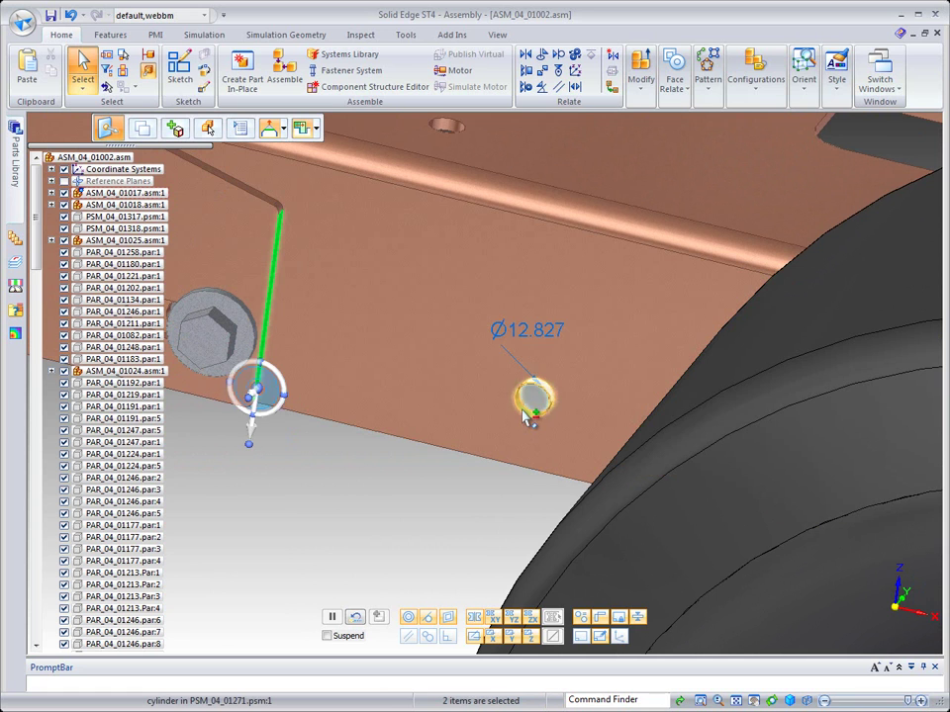
click(295, 405)
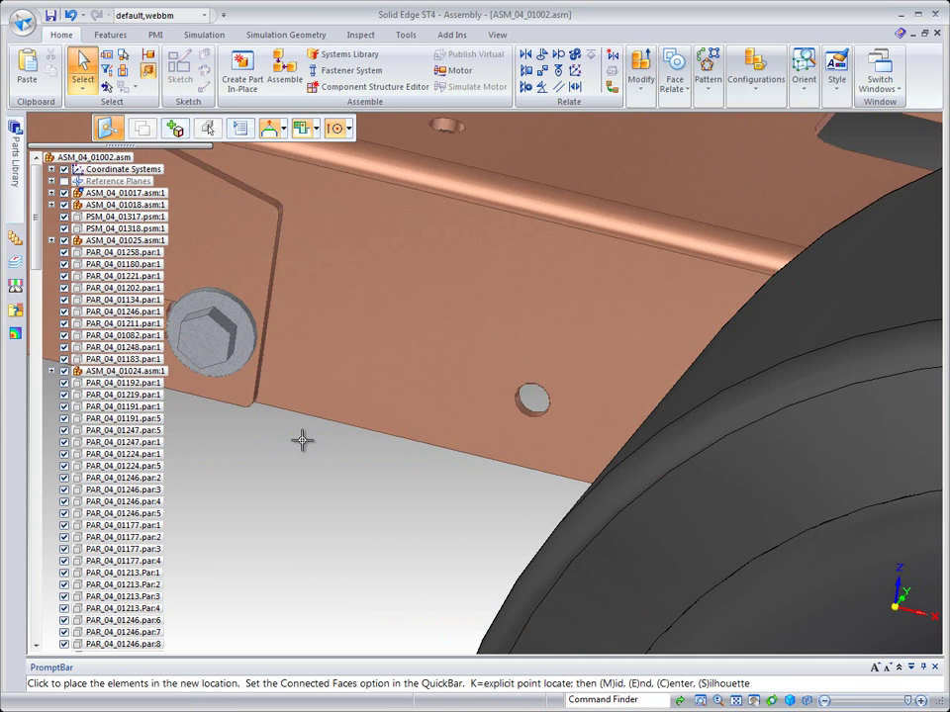
text(25)
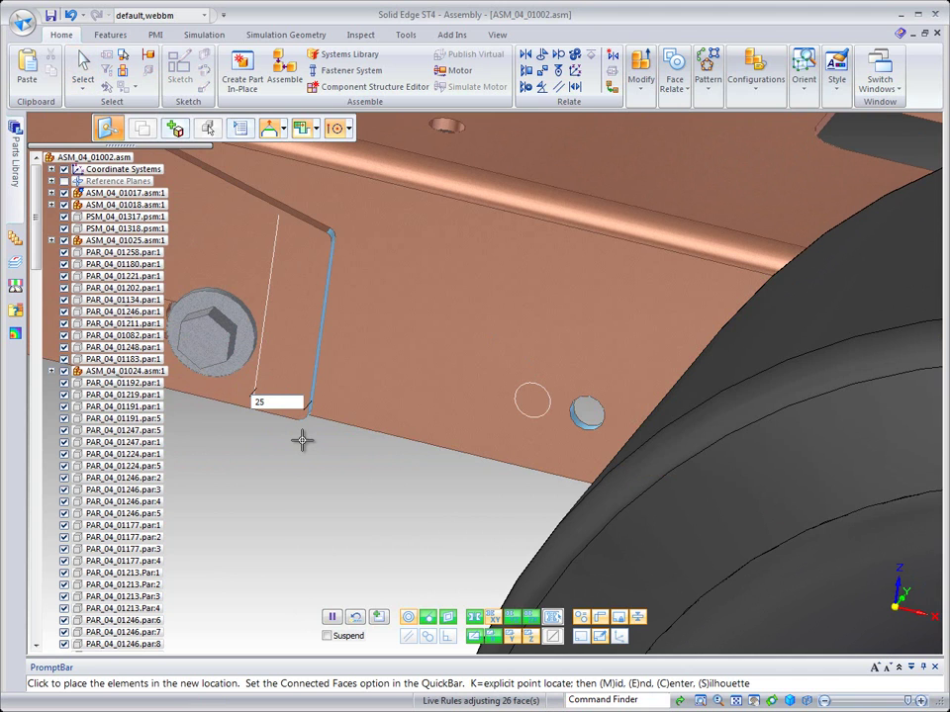
key(Return)
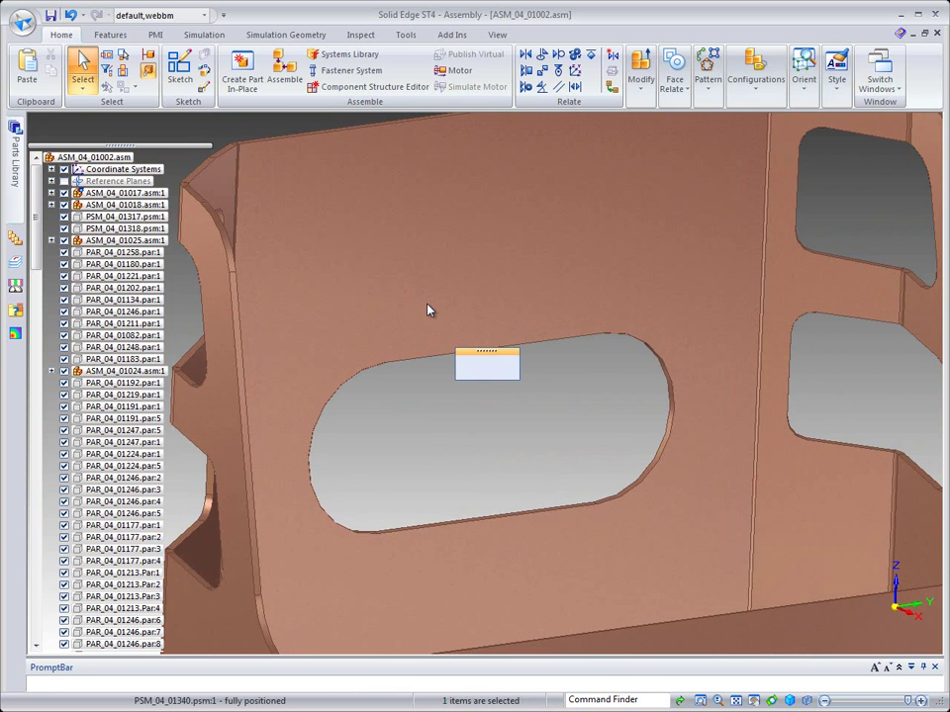
Turn on the display of Live Sections for the cover shield component and clear the selection.
click(427, 302)
right_click(427, 304)
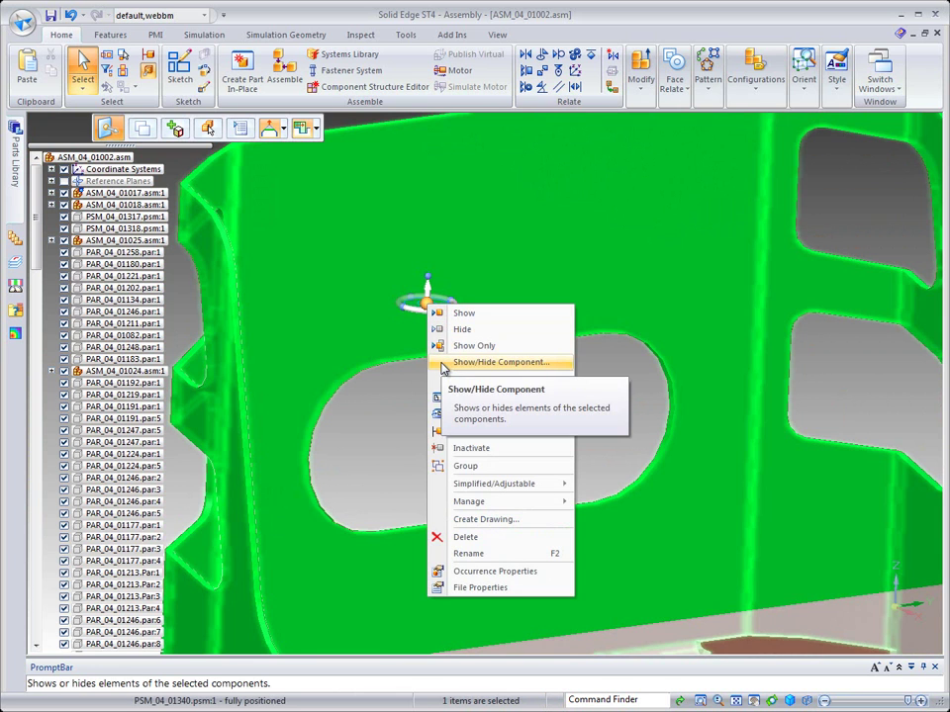
click(443, 363)
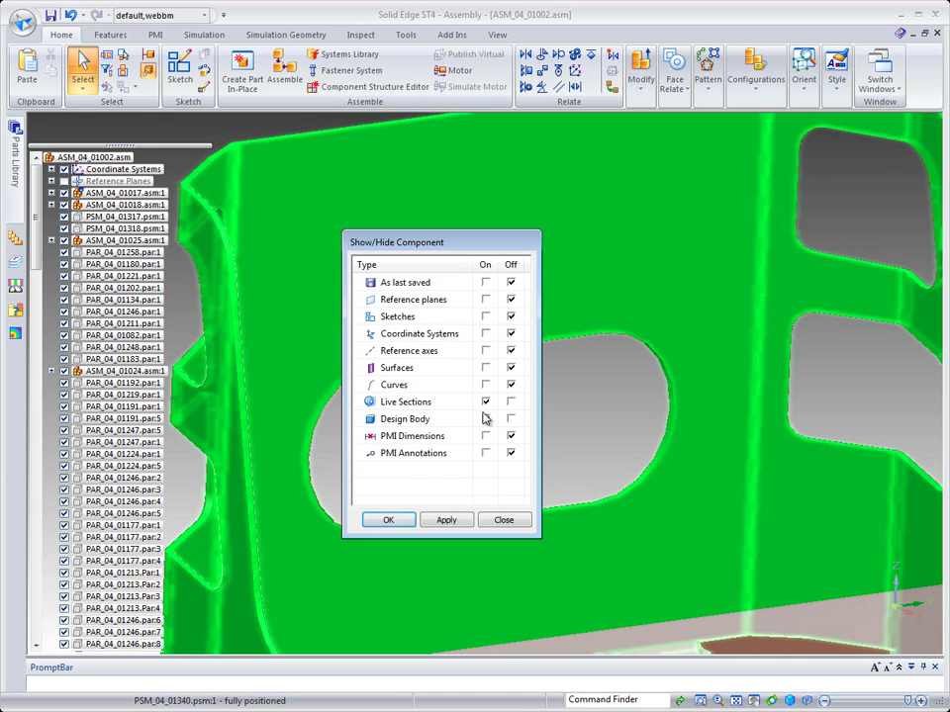
click(399, 523)
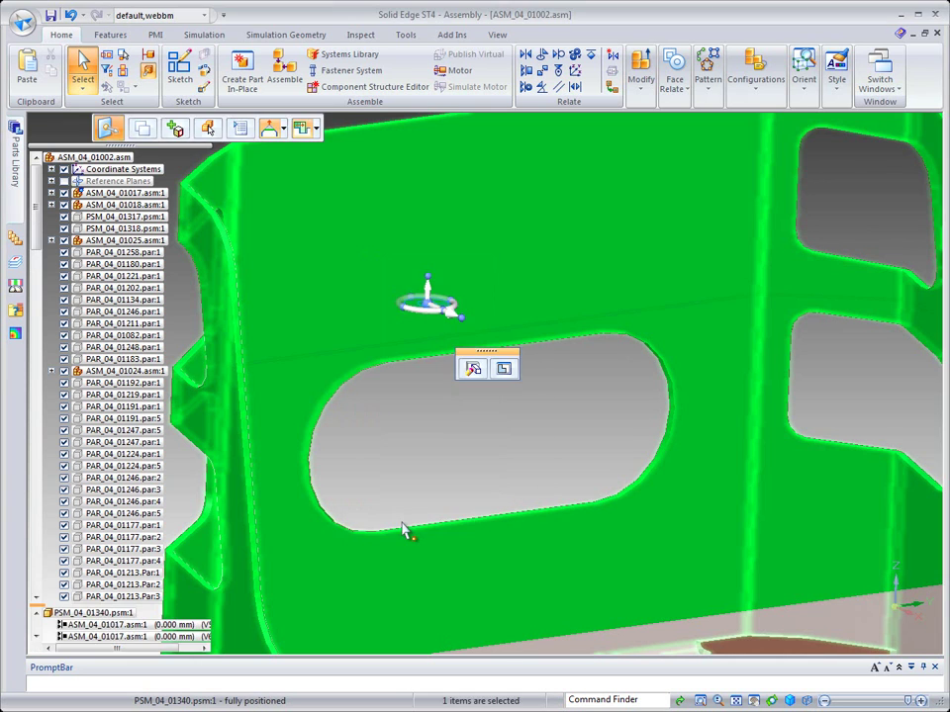
key(Escape)
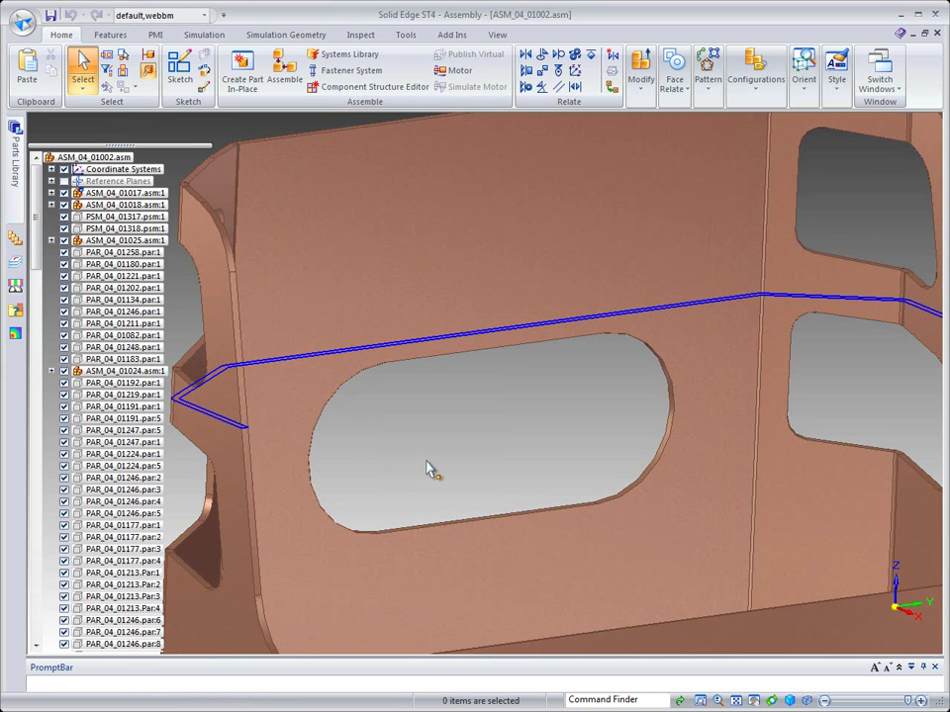
Set the bend angle of the cover shield's angled side to 30° through its live section and clear the selection.
click(202, 385)
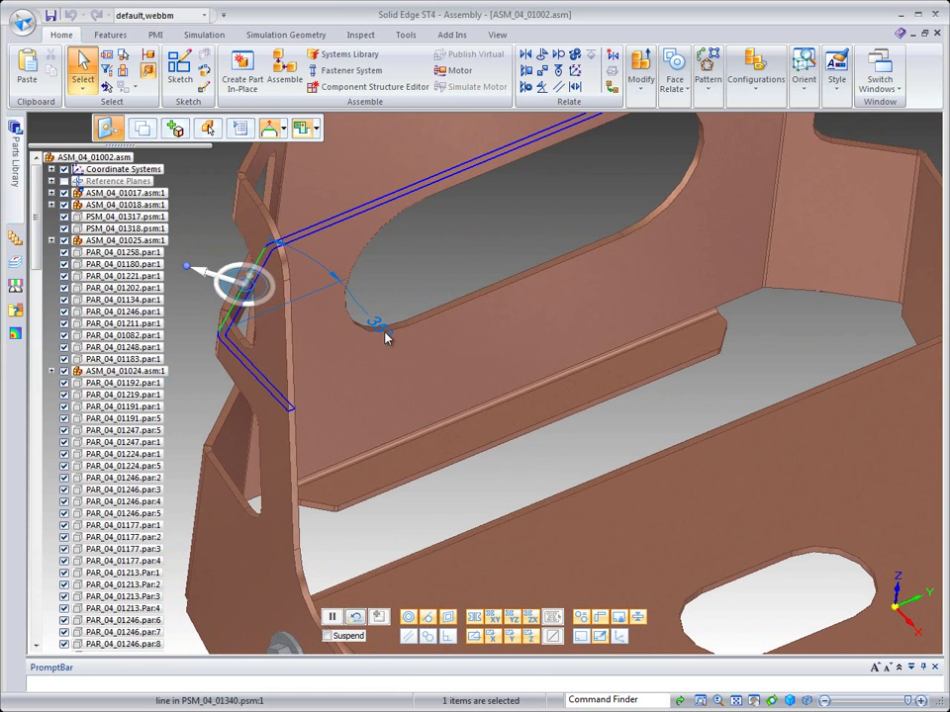
click(384, 333)
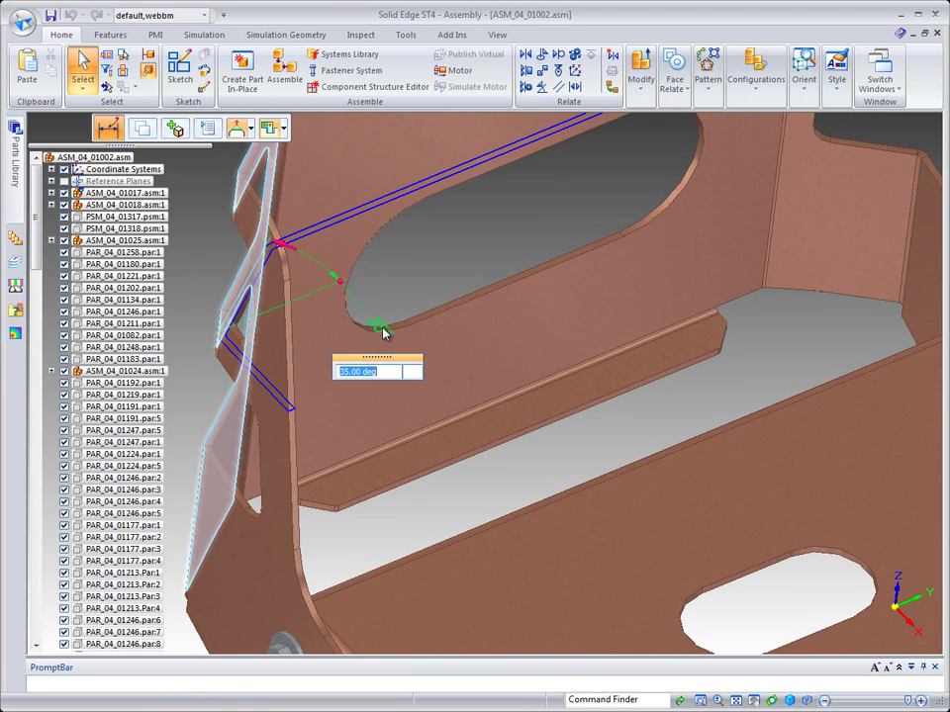
text(3)
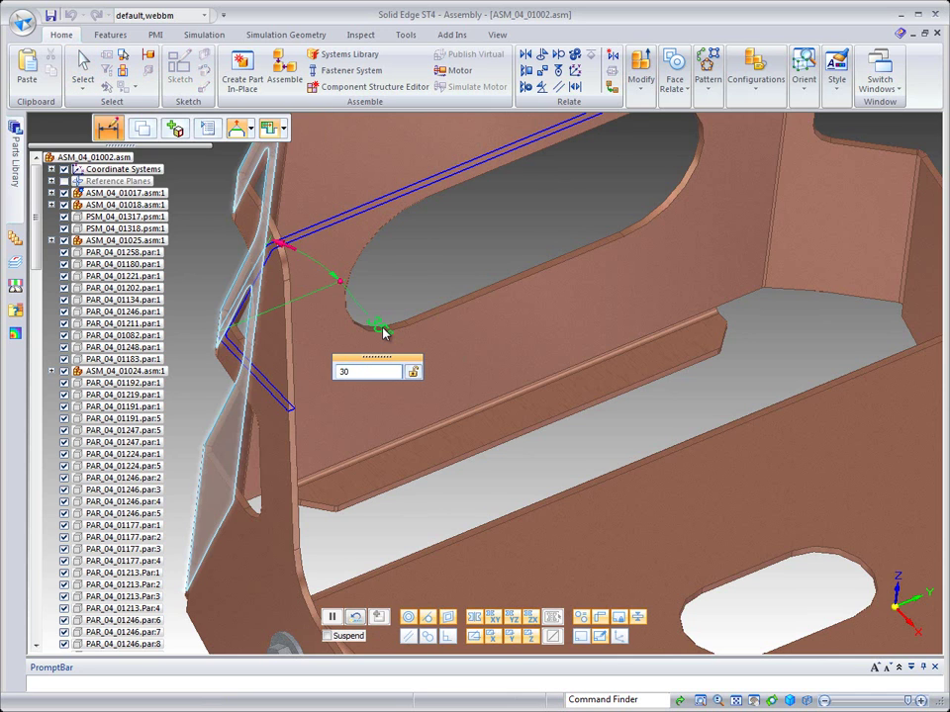
text(0)
key(Return)
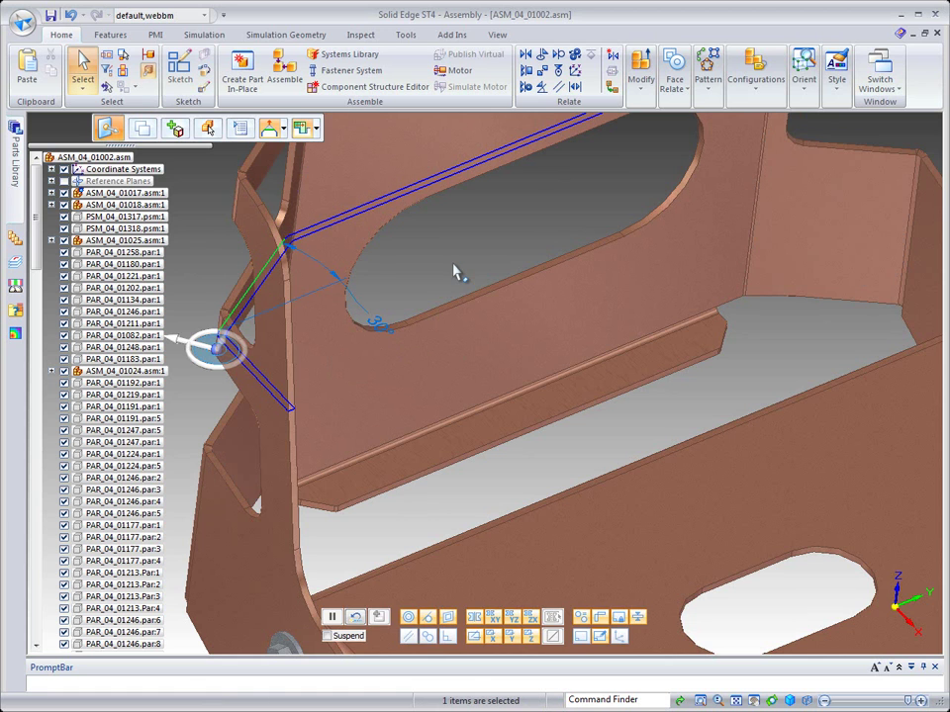
key(Escape)
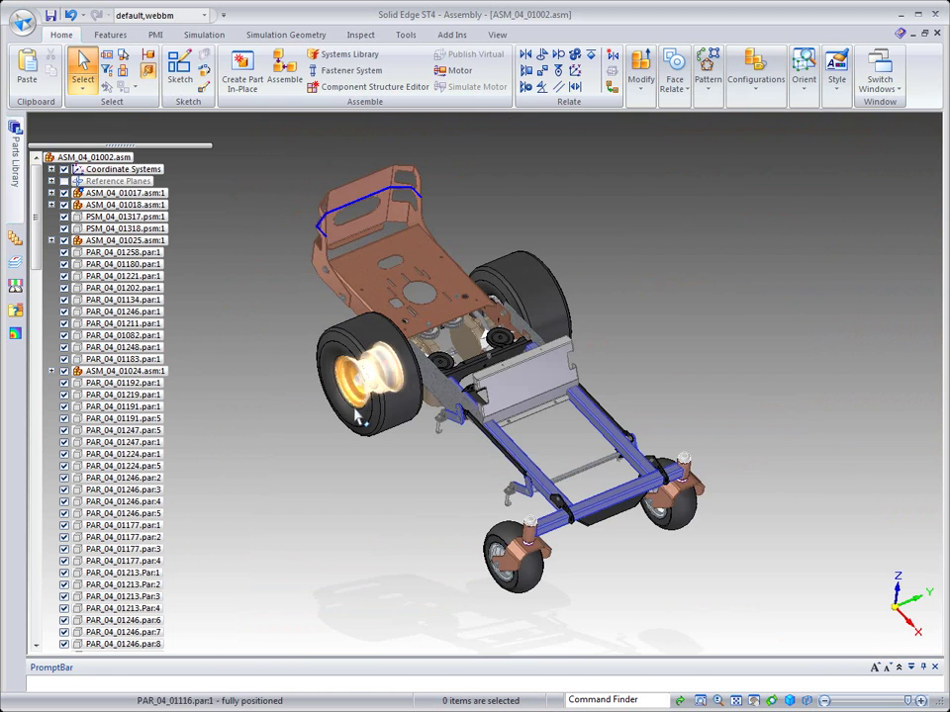
middle_drag(339, 427, 314, 469)
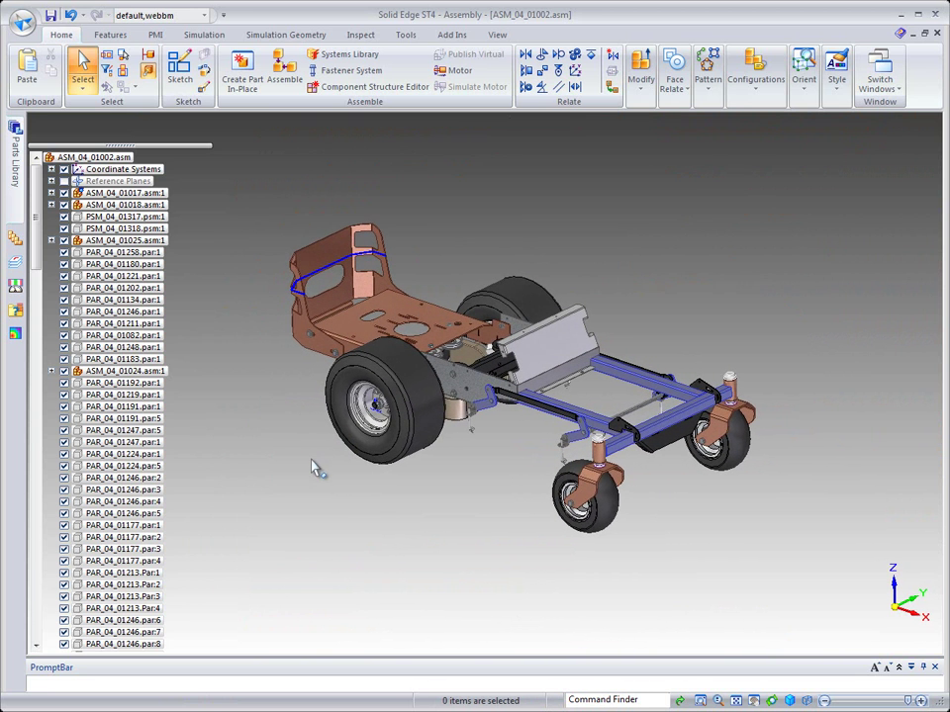
Switch to the drawing ASM_04_00002.dft and update all of its out-of-date drawing views with the Drawing View Tracker.
click(866, 83)
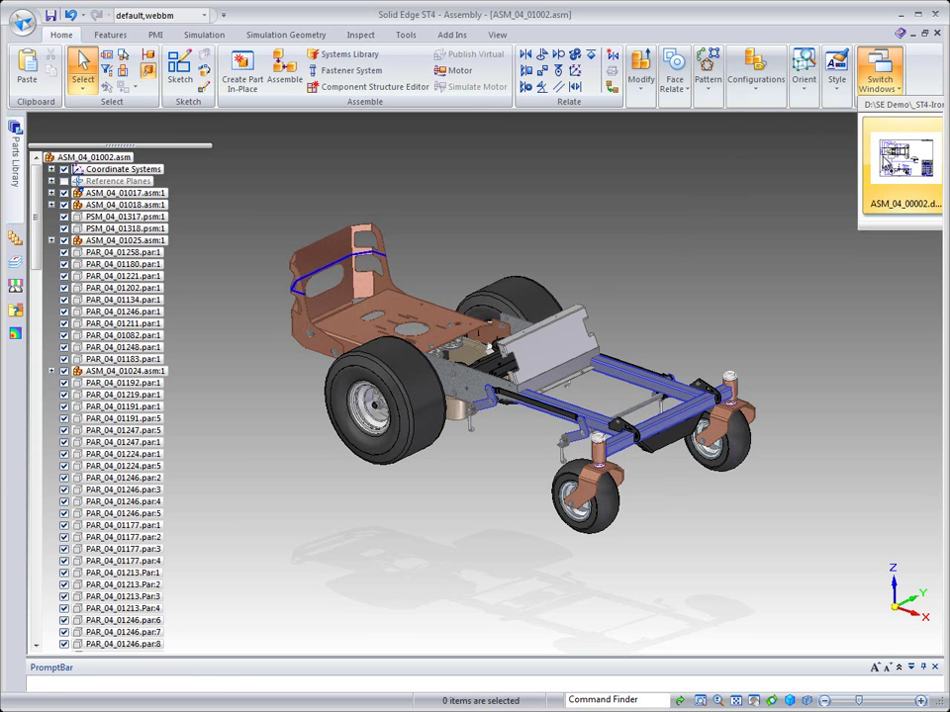
click(901, 158)
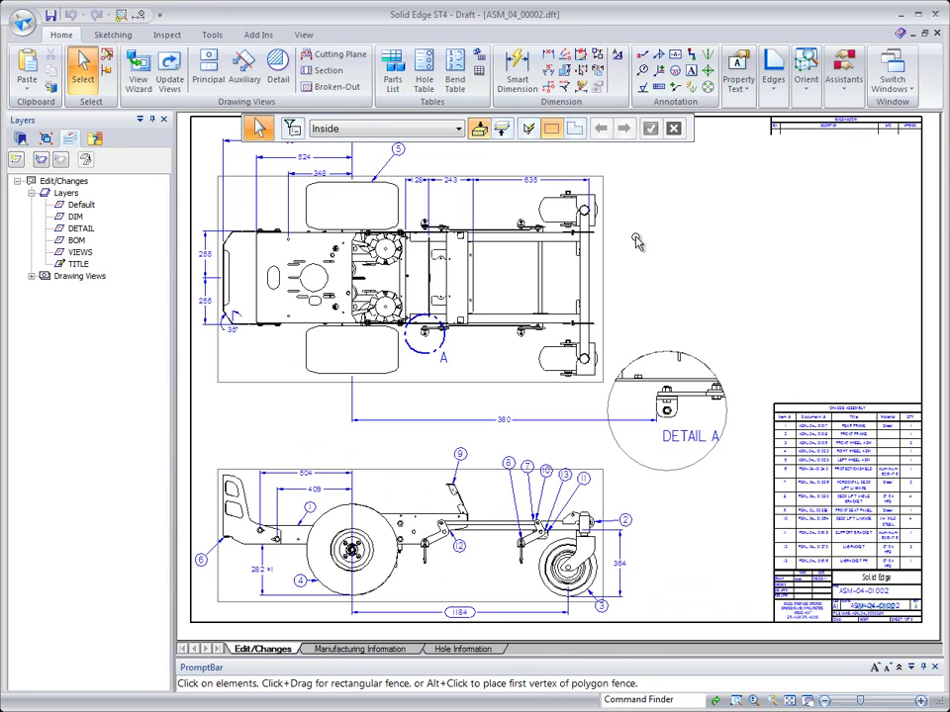
click(120, 17)
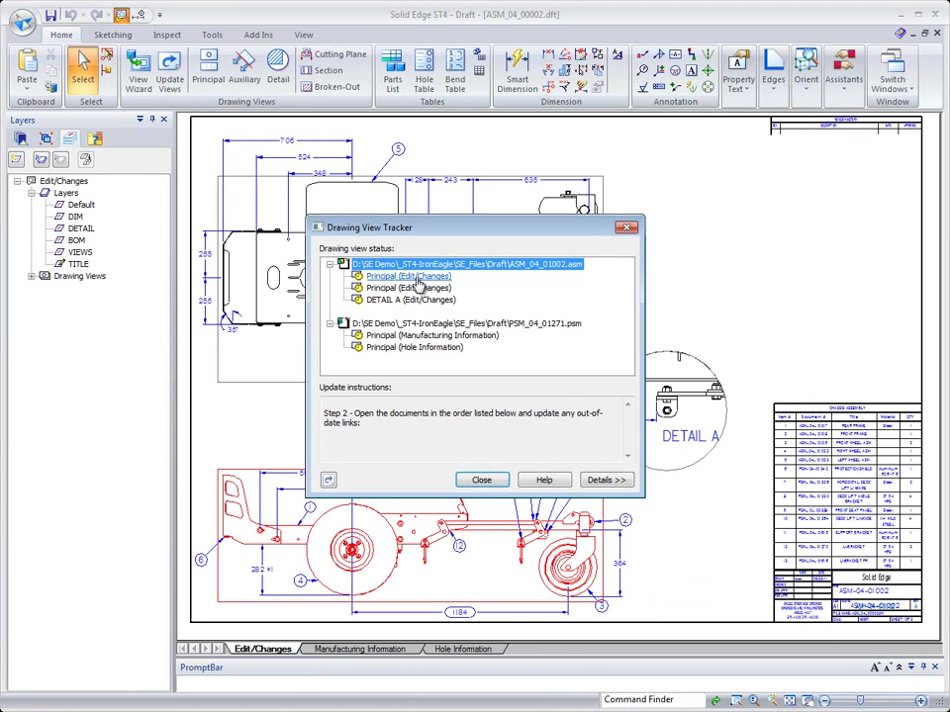
click(328, 480)
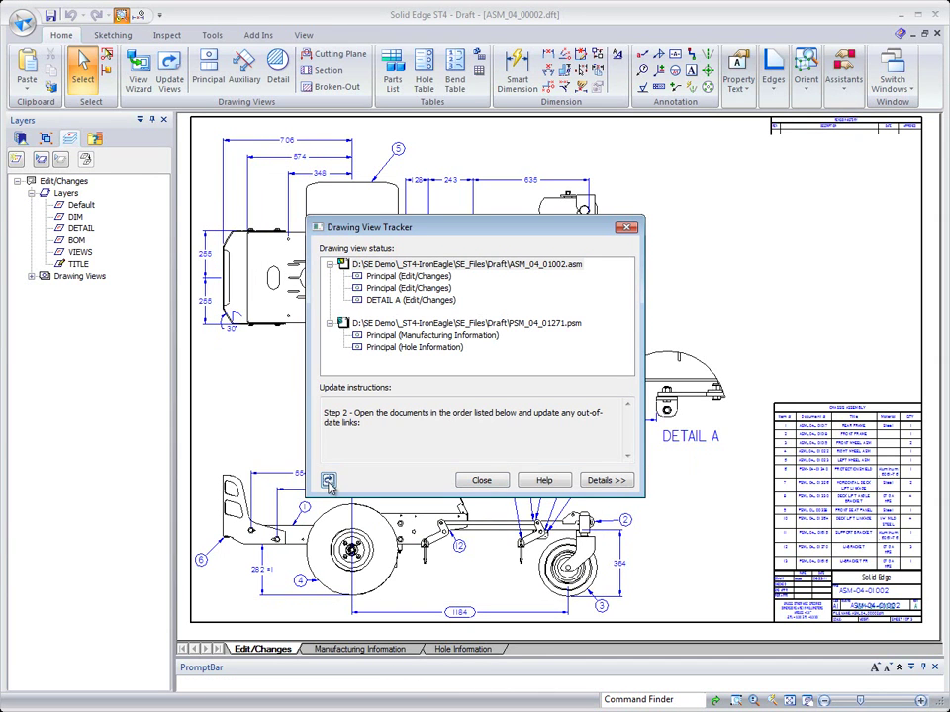
click(485, 481)
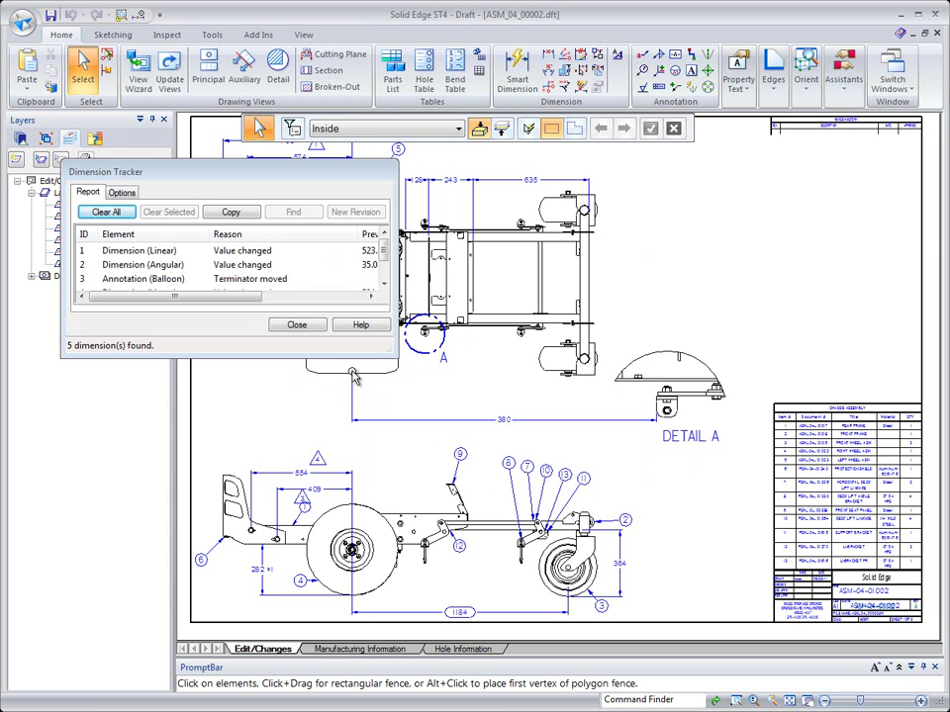
Locate the changed angular dimension 2 and linear dimension 5 on the drawing from the Dimension Tracker report, and close the report.
click(168, 265)
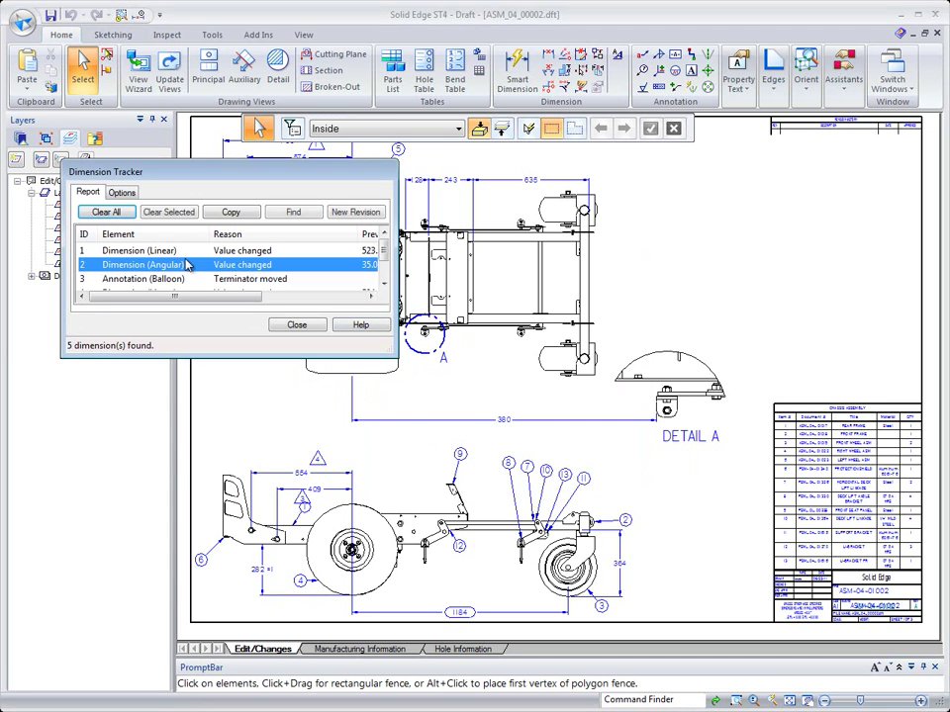
click(289, 213)
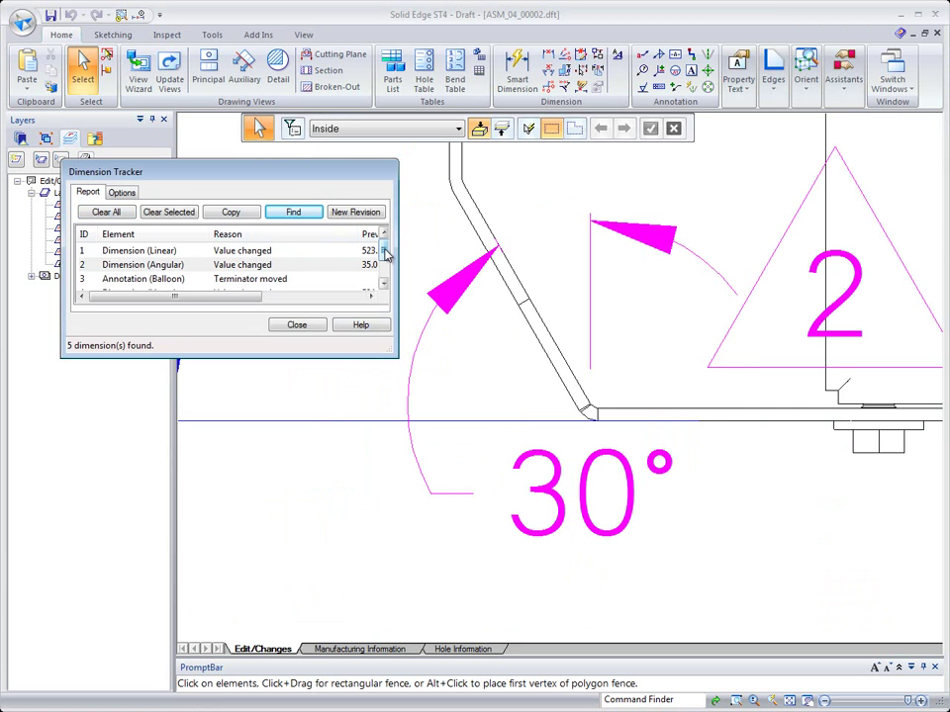
scroll(387, 258, down, 1)
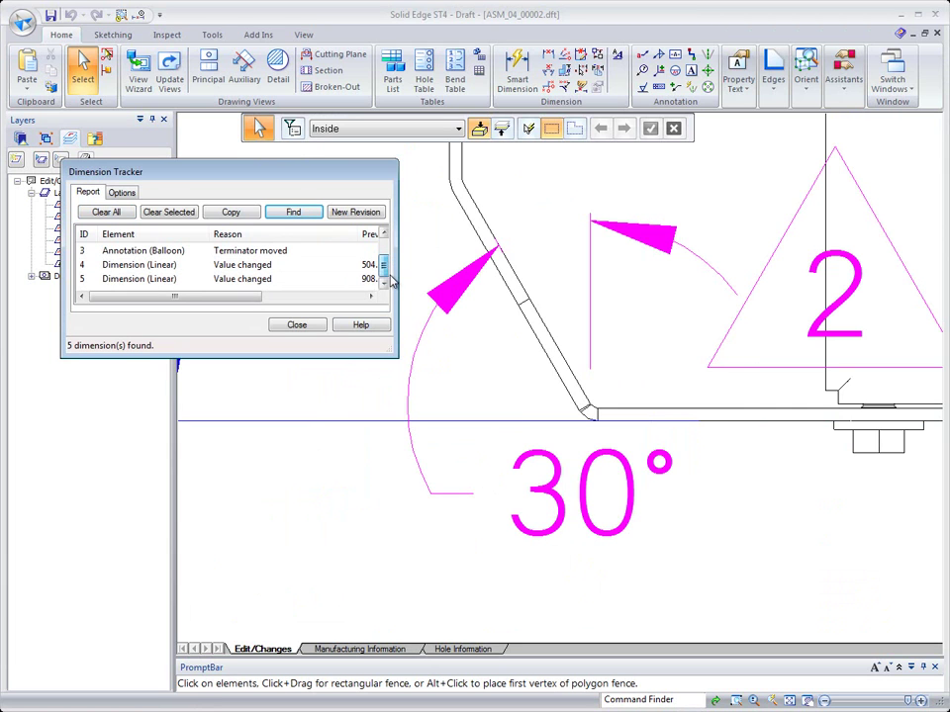
click(141, 281)
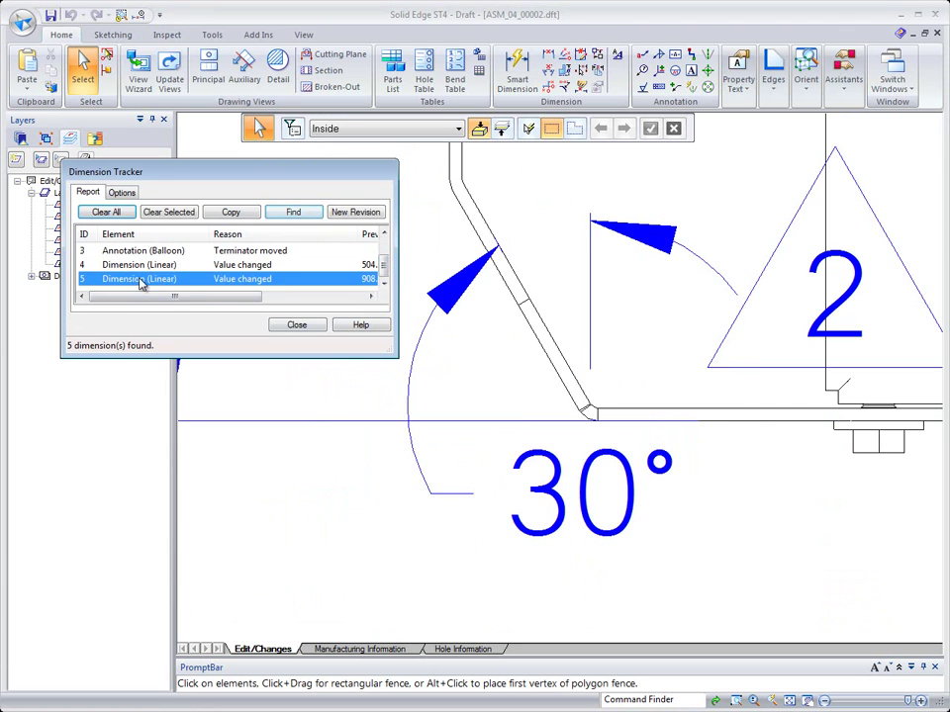
click(294, 214)
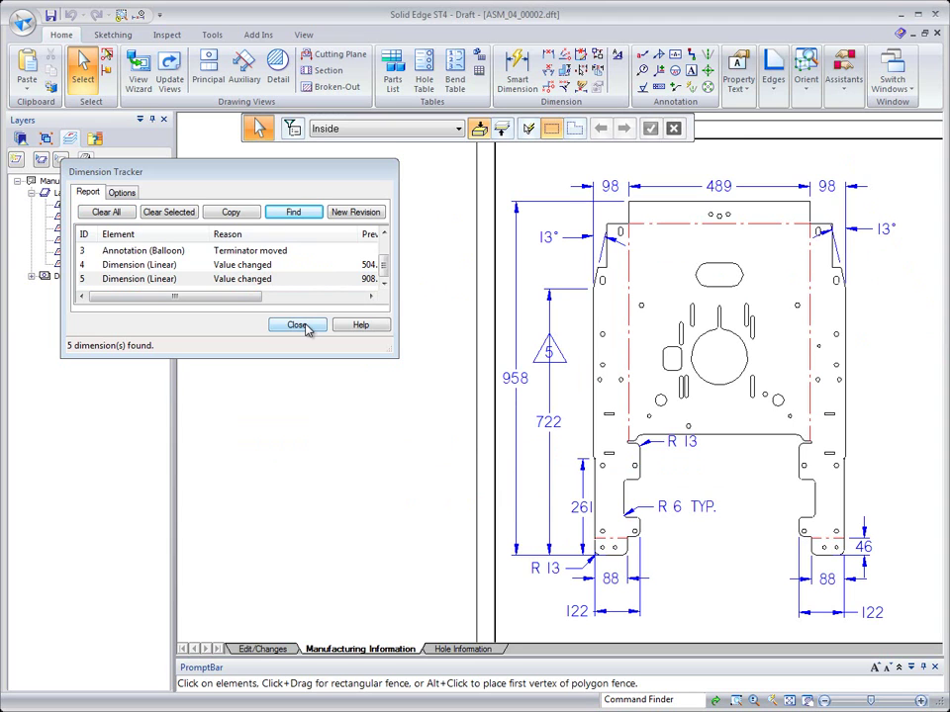
click(297, 325)
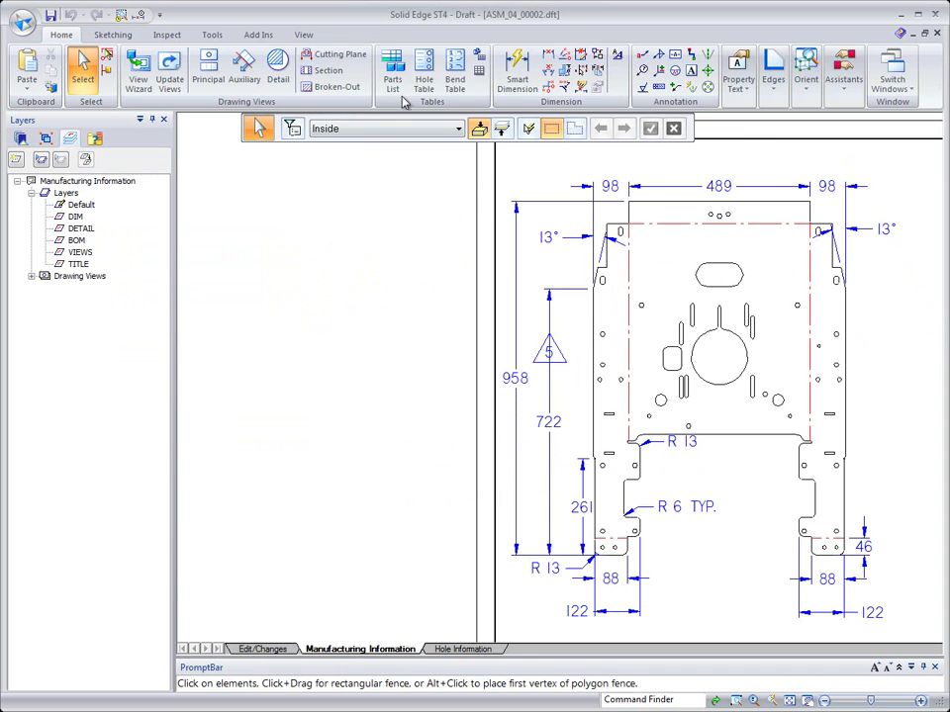
Start a bend table for the flat pattern view on the Manufacturing Information sheet and delete its Feature column.
click(454, 75)
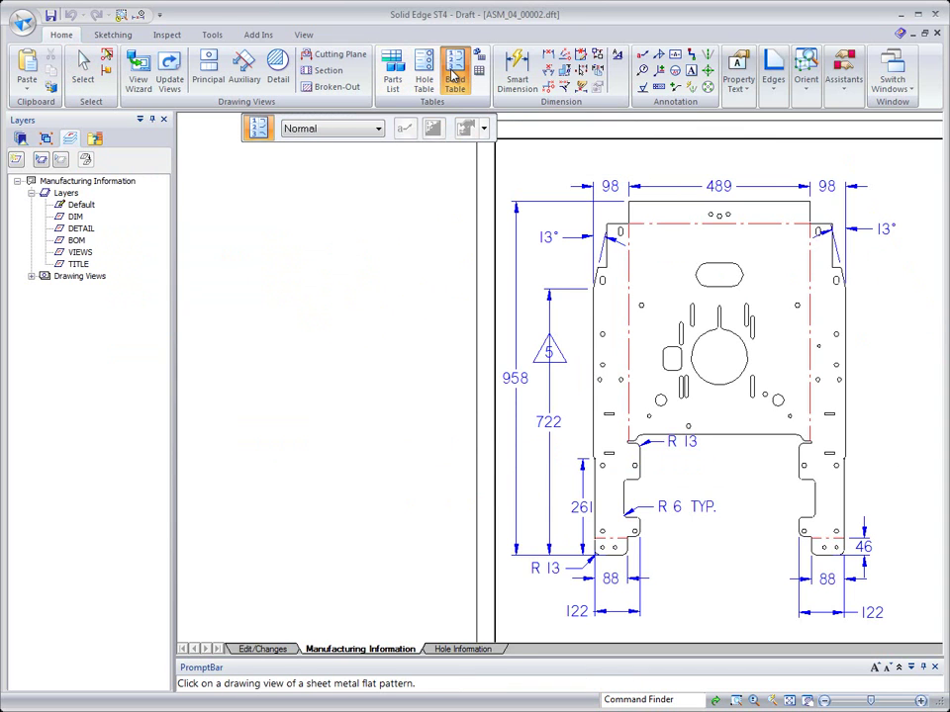
click(667, 205)
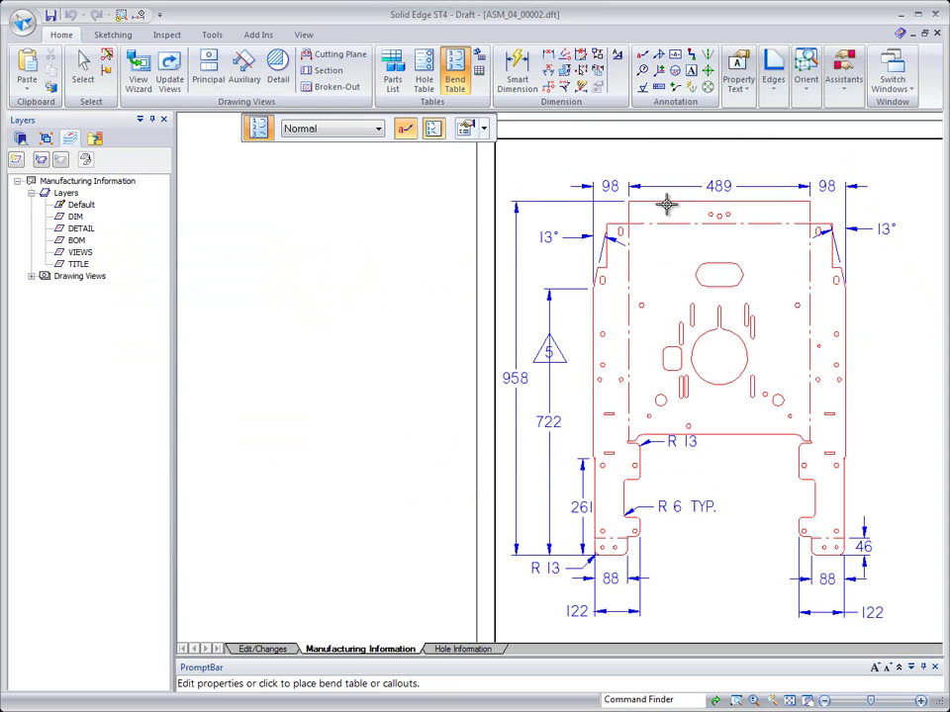
click(464, 130)
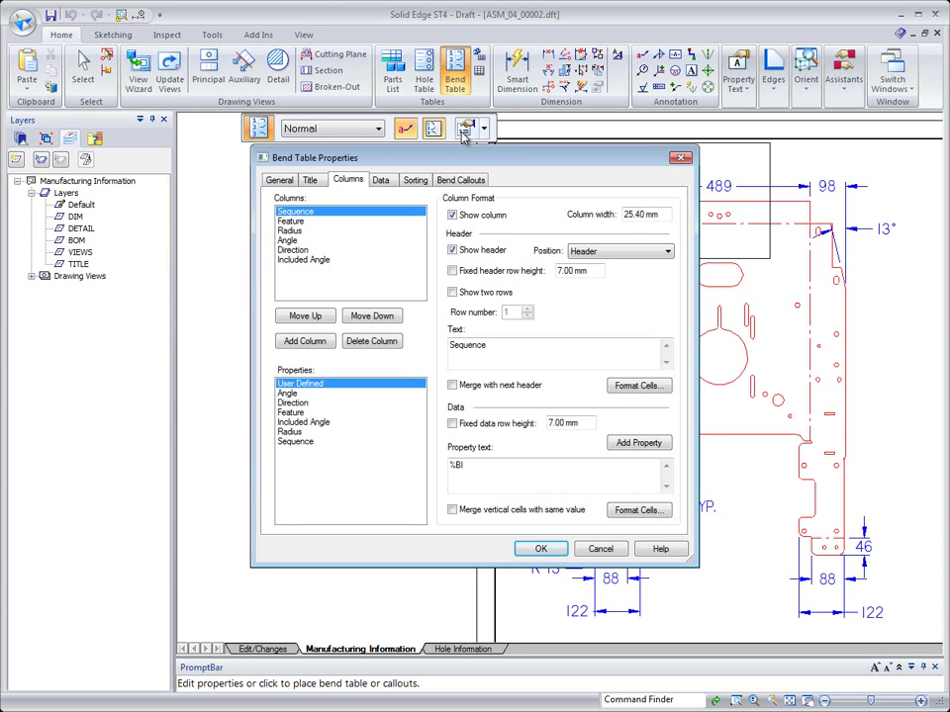
click(295, 223)
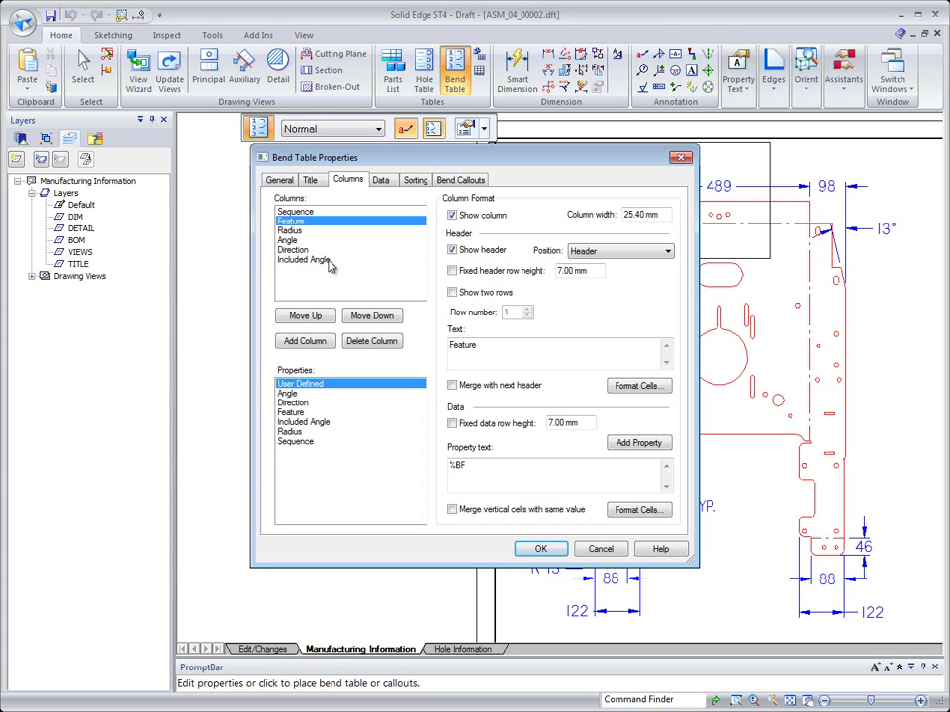
click(357, 343)
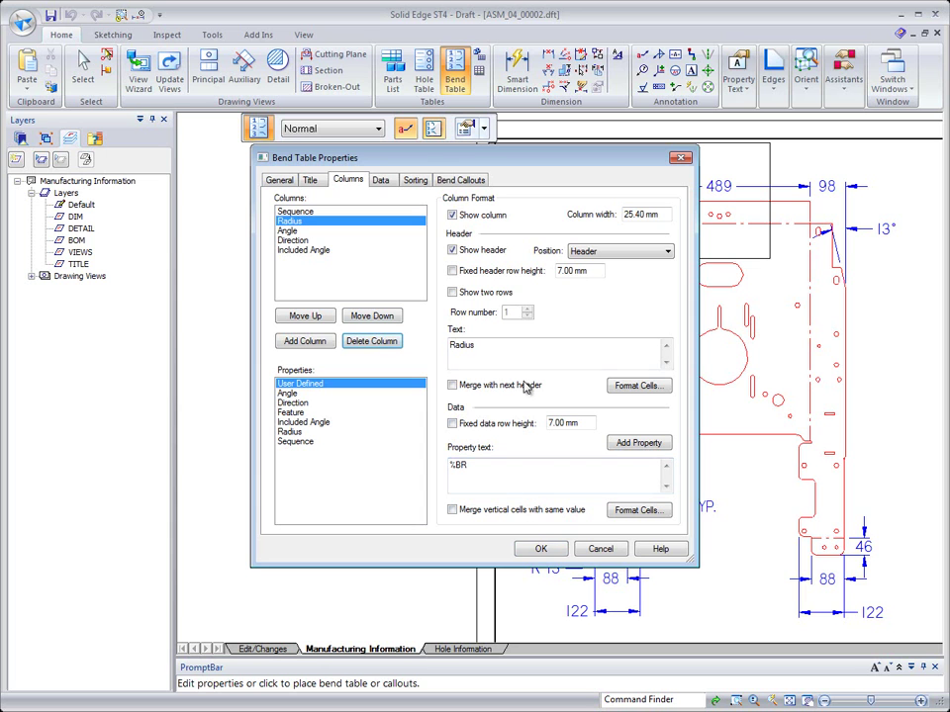
click(541, 549)
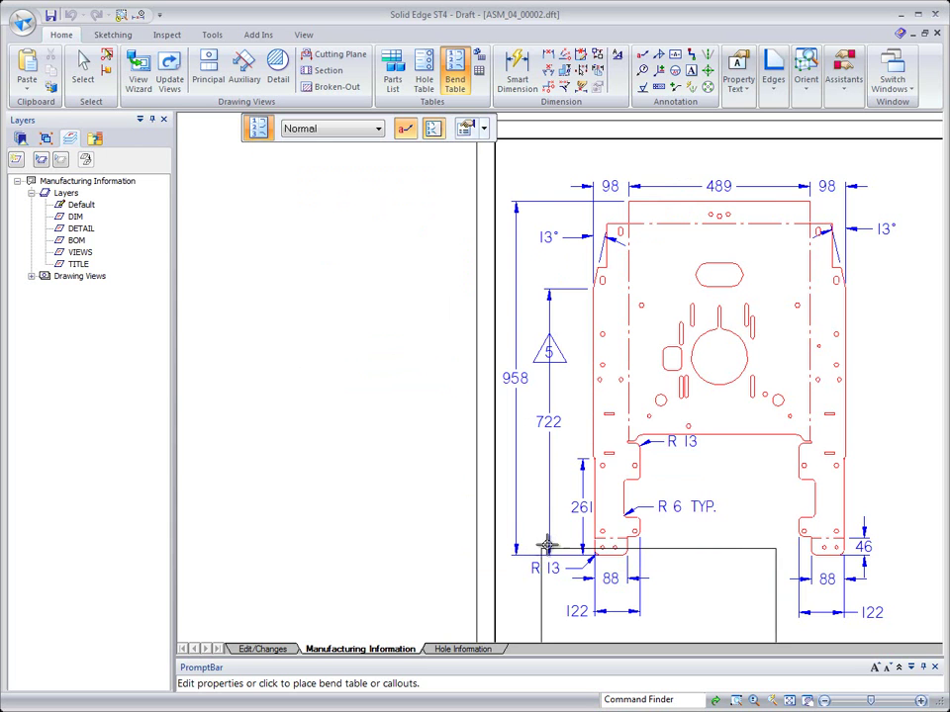
Place the bend table and its bend callouts, with the table in the empty area between the flat pattern and the sheet's right border.
scroll(613, 503, right, 5)
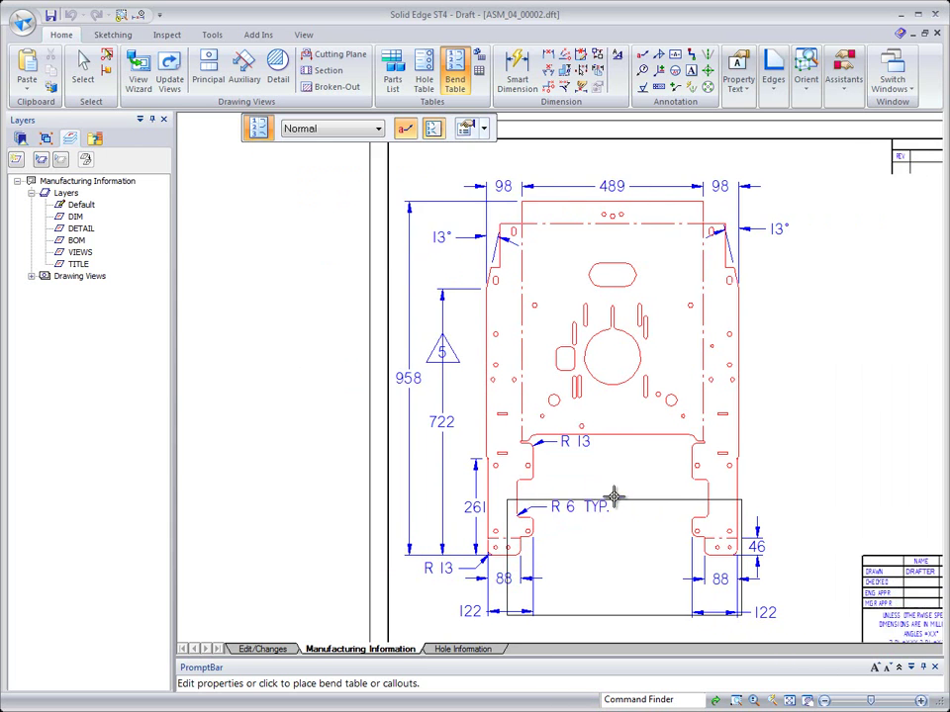
scroll(610, 376, right, 2)
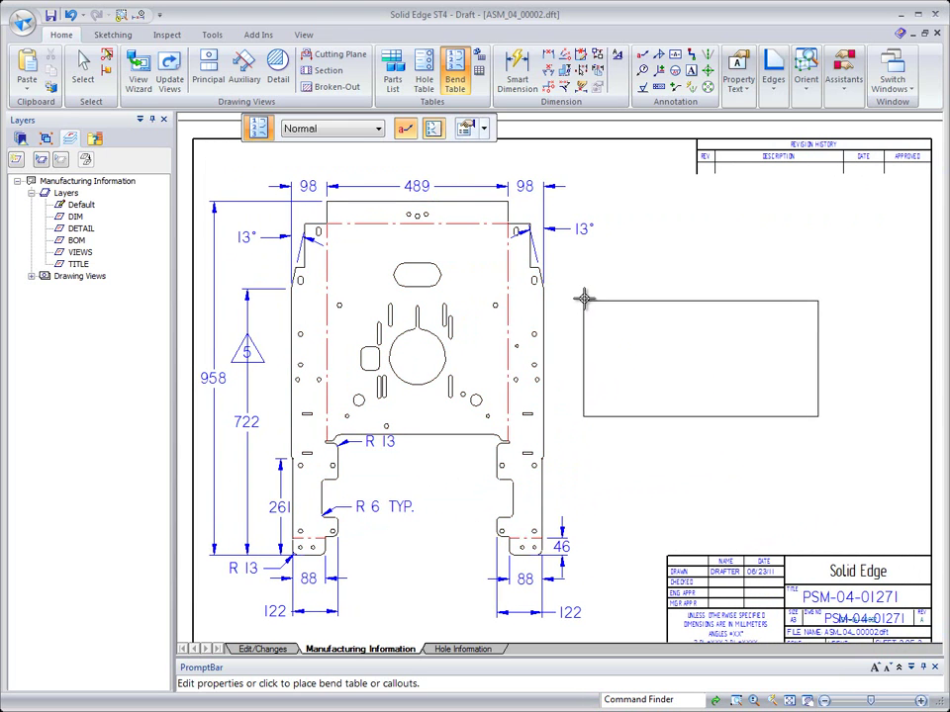
click(585, 296)
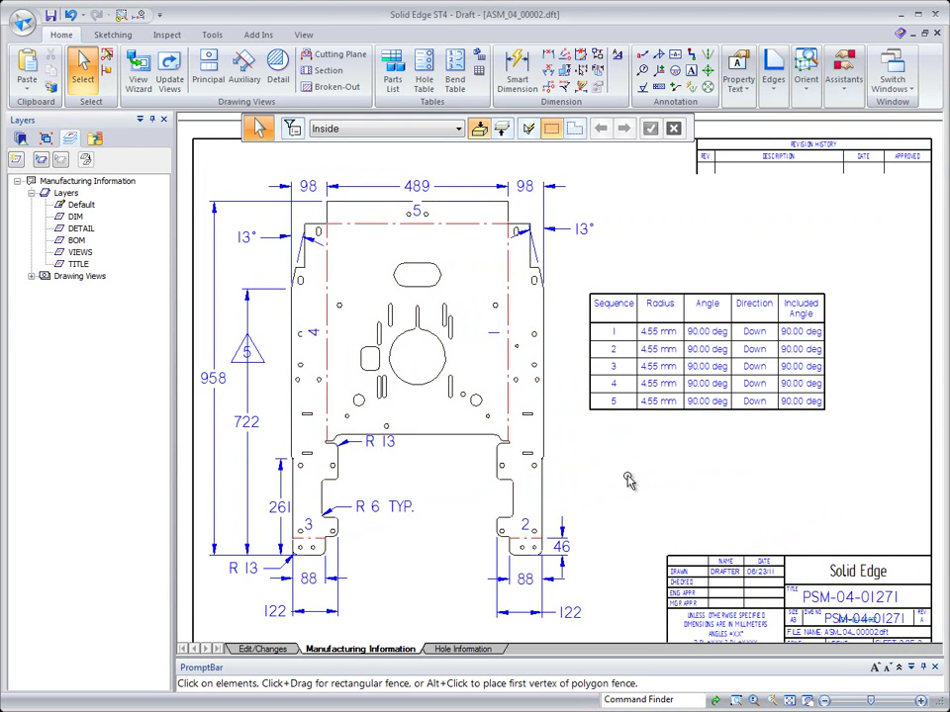
click(507, 342)
On the Hole Information sheet, start a hole table with its X and Y origin at the flat pattern's lower-left corner and fence-select its holes.
click(461, 650)
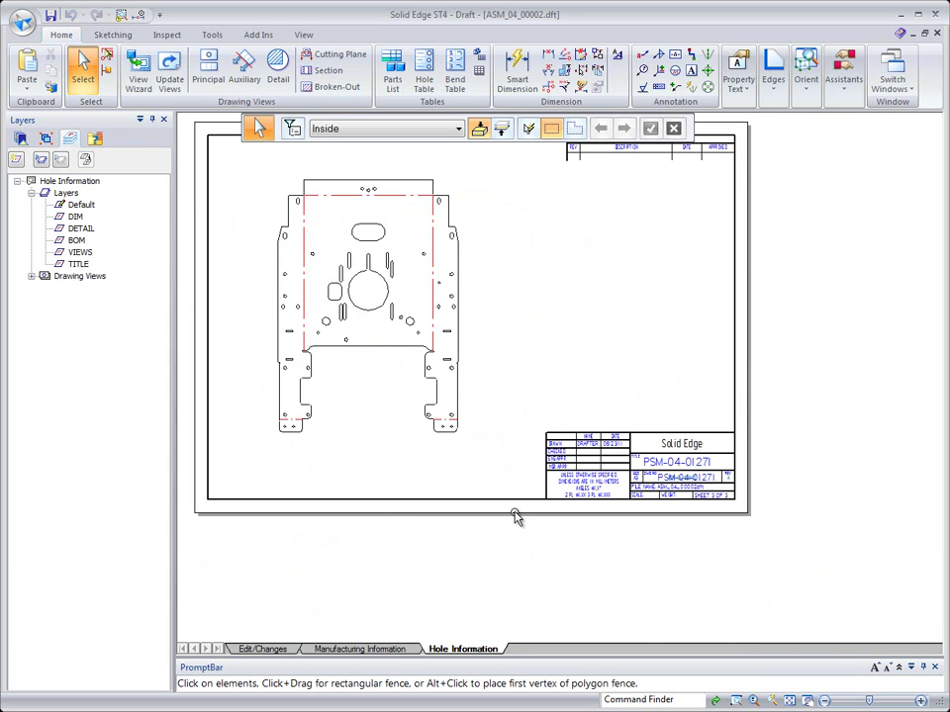
scroll(514, 517, up, 2)
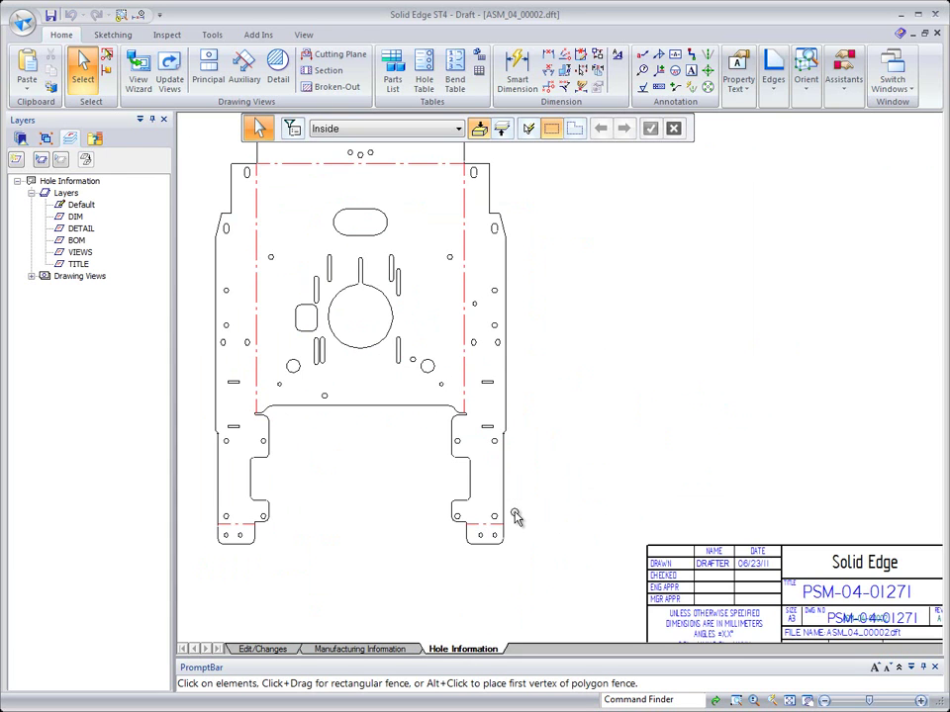
scroll(514, 517, down, 2)
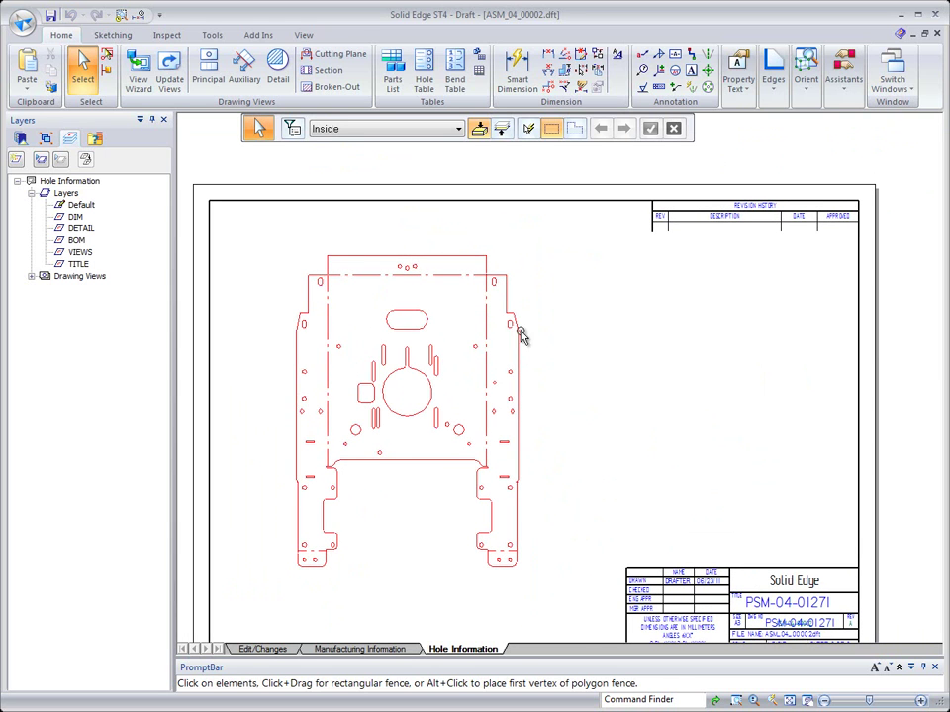
click(424, 77)
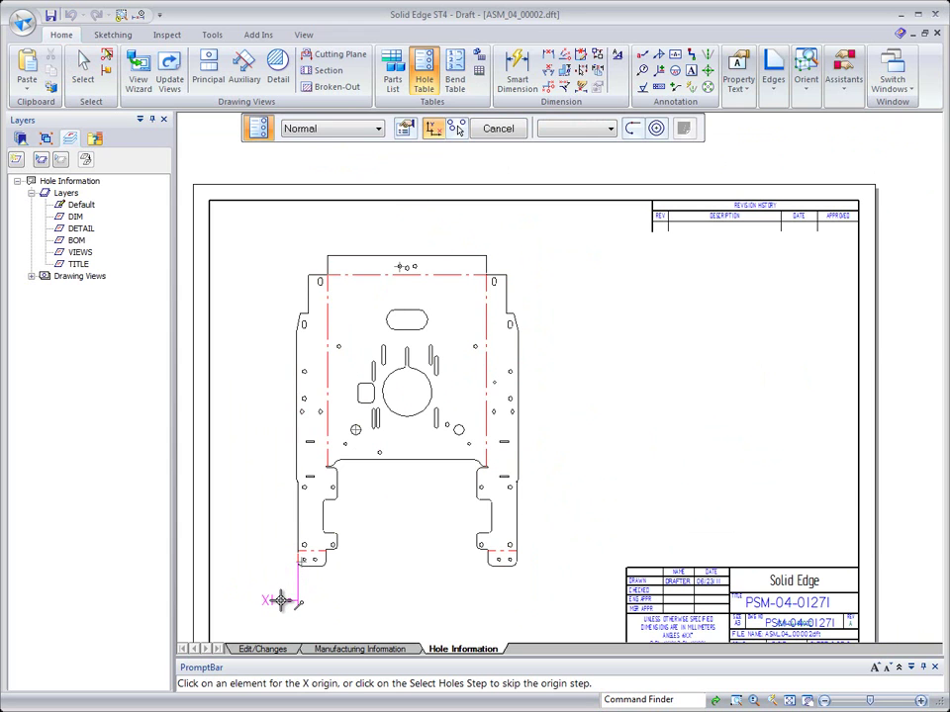
click(280, 599)
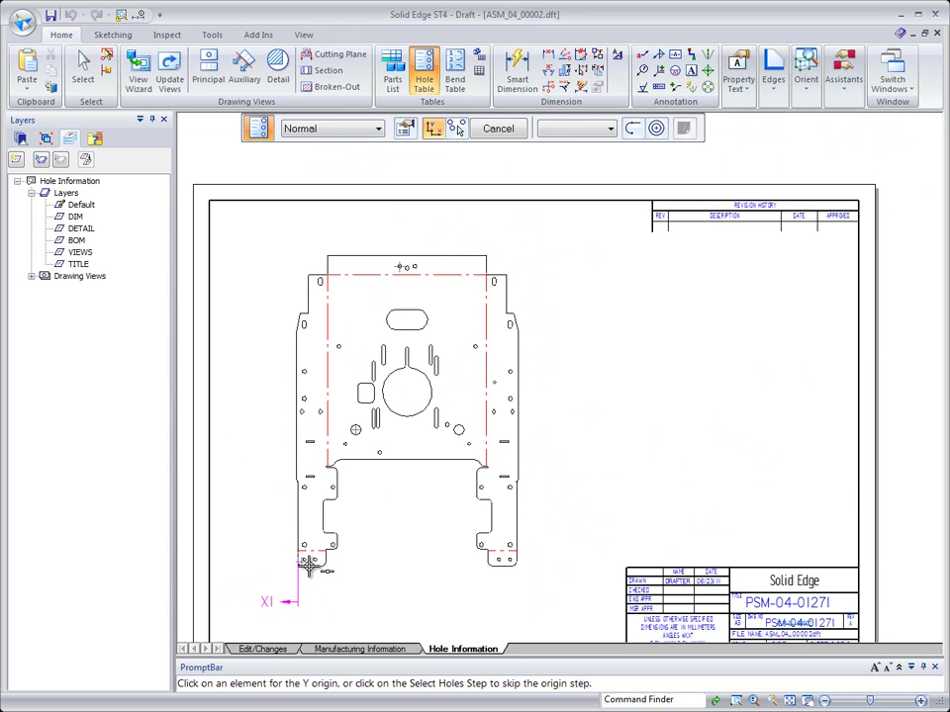
click(237, 578)
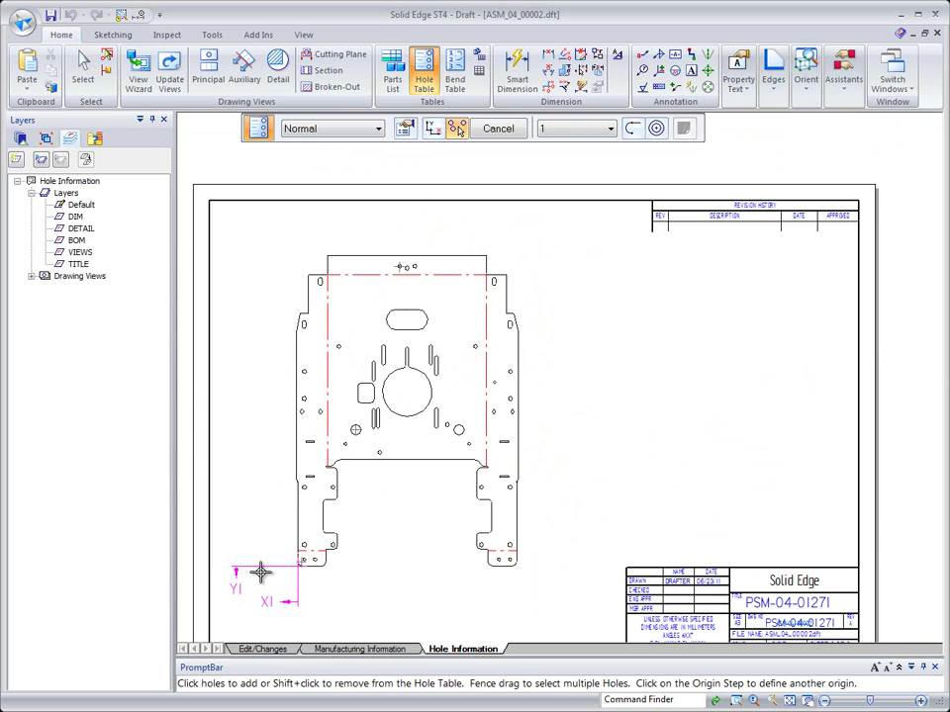
drag(278, 583, 544, 242)
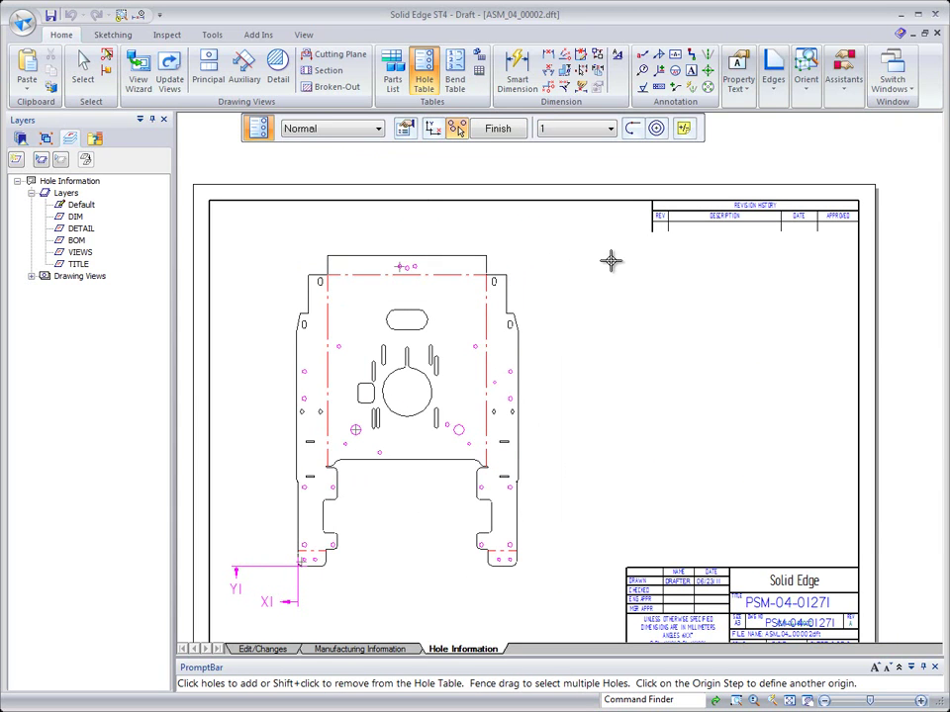
Set the hole table to list holes by size with each hole listed, and generate the table and callouts beside the flat pattern.
click(405, 127)
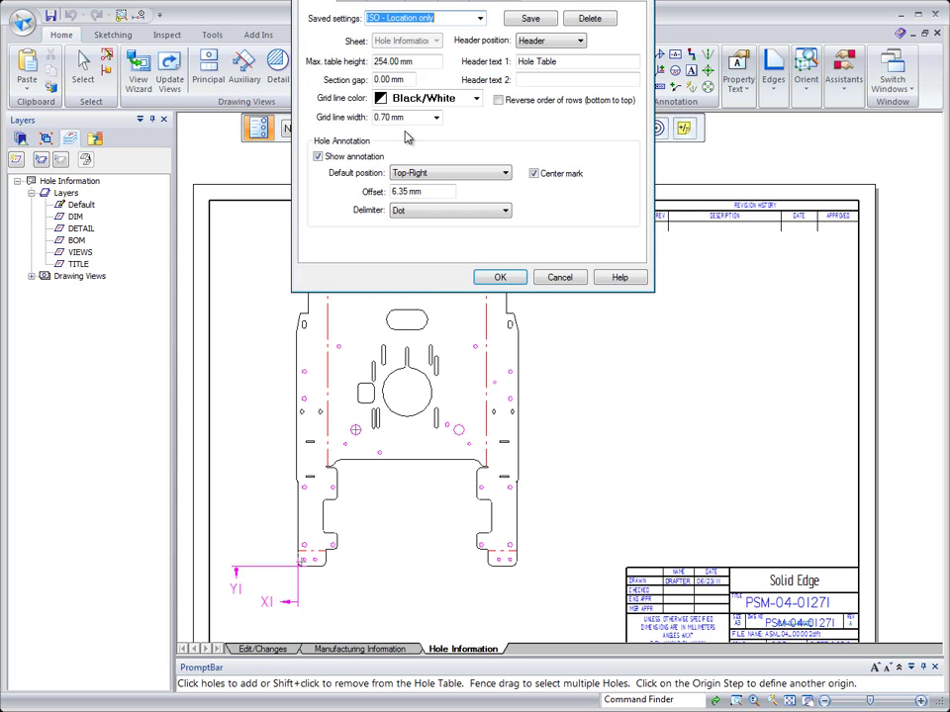
click(453, 4)
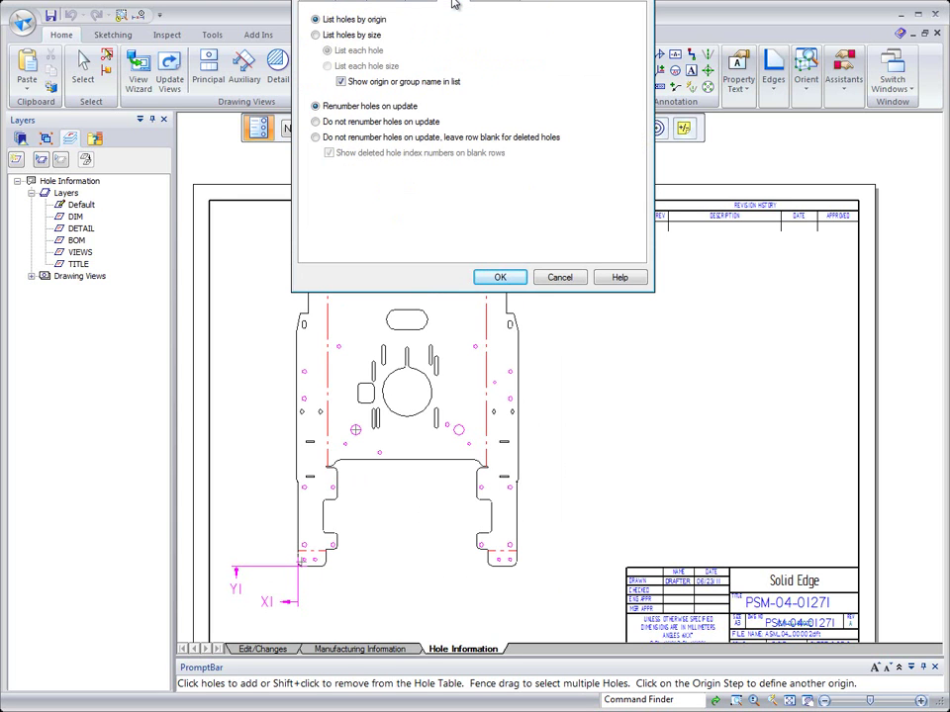
click(316, 35)
drag(405, 0, 406, 37)
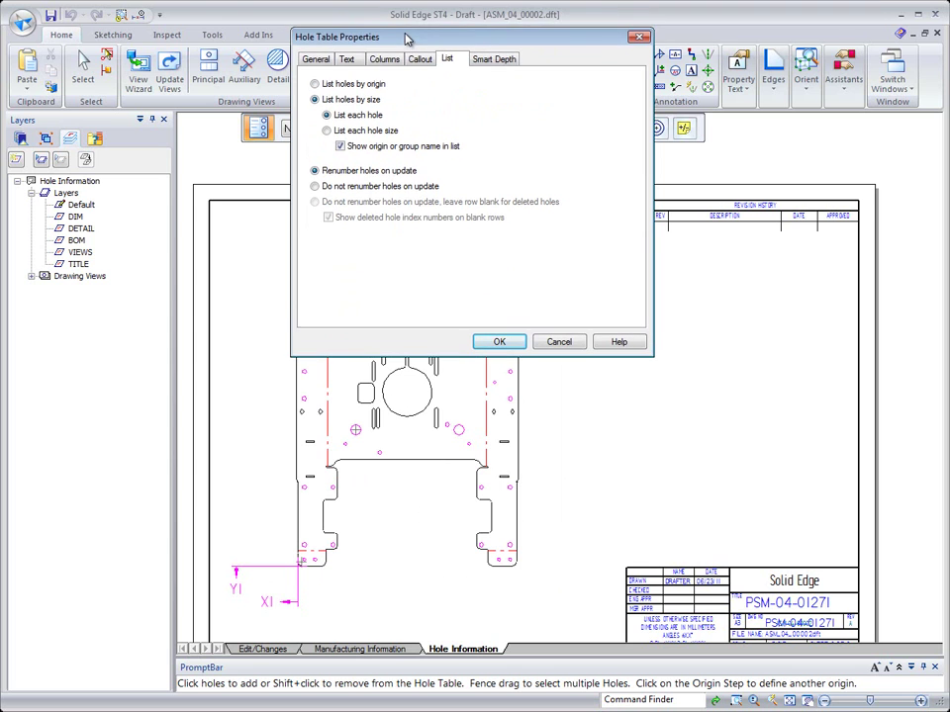
click(501, 342)
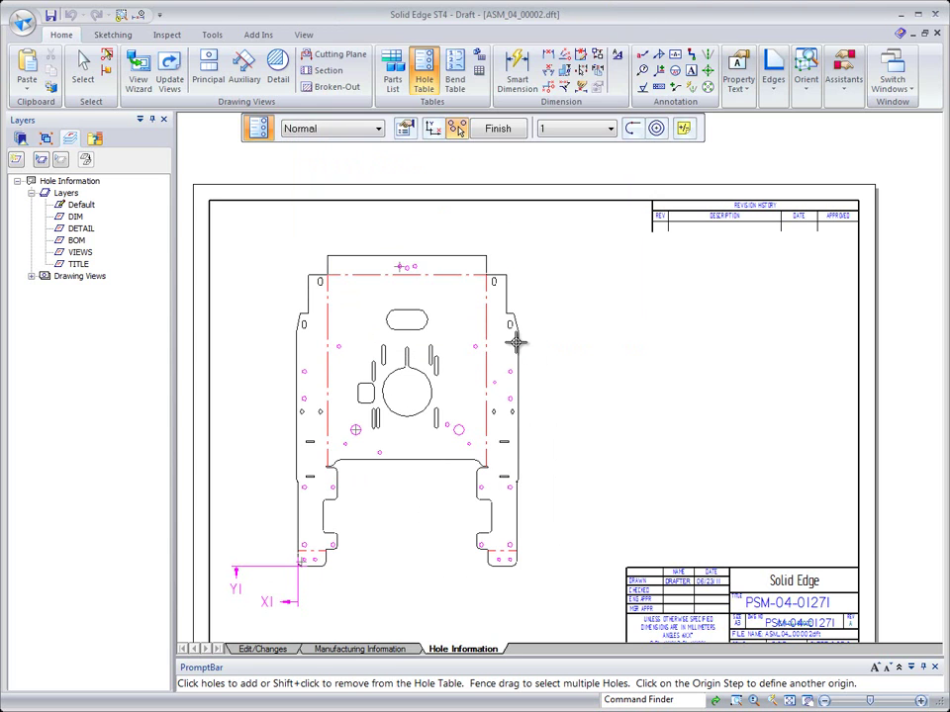
right_click(585, 382)
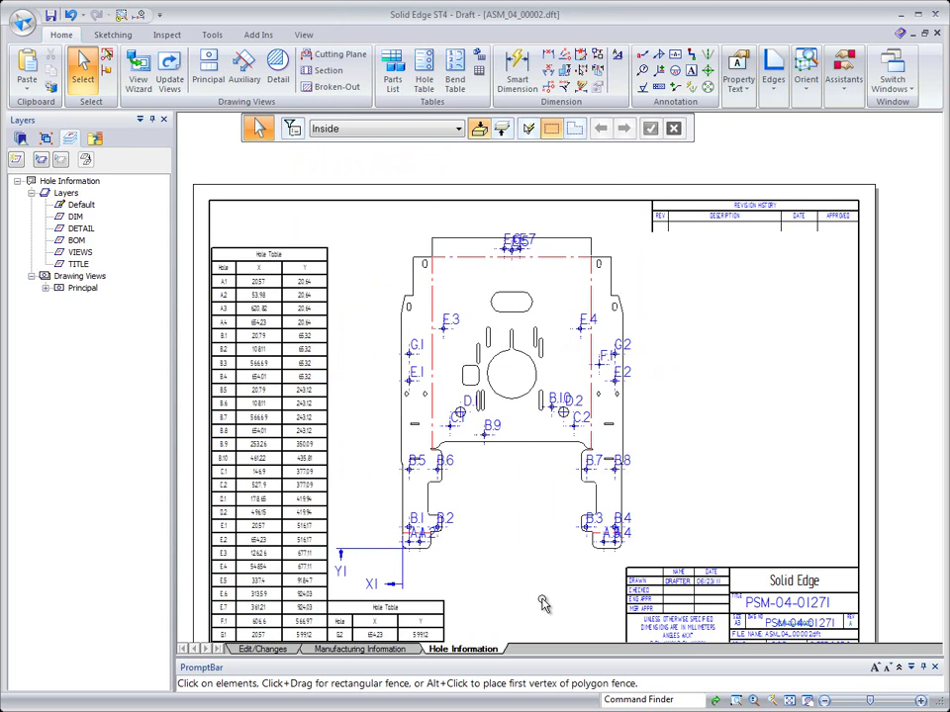
Move the overlapping A.2 callout below and right of the flat pattern's lower-left leg, and the A.1 callout to the leg's left.
scroll(541, 605, up, 5)
scroll(742, 538, up, 1)
drag(663, 428, 700, 475)
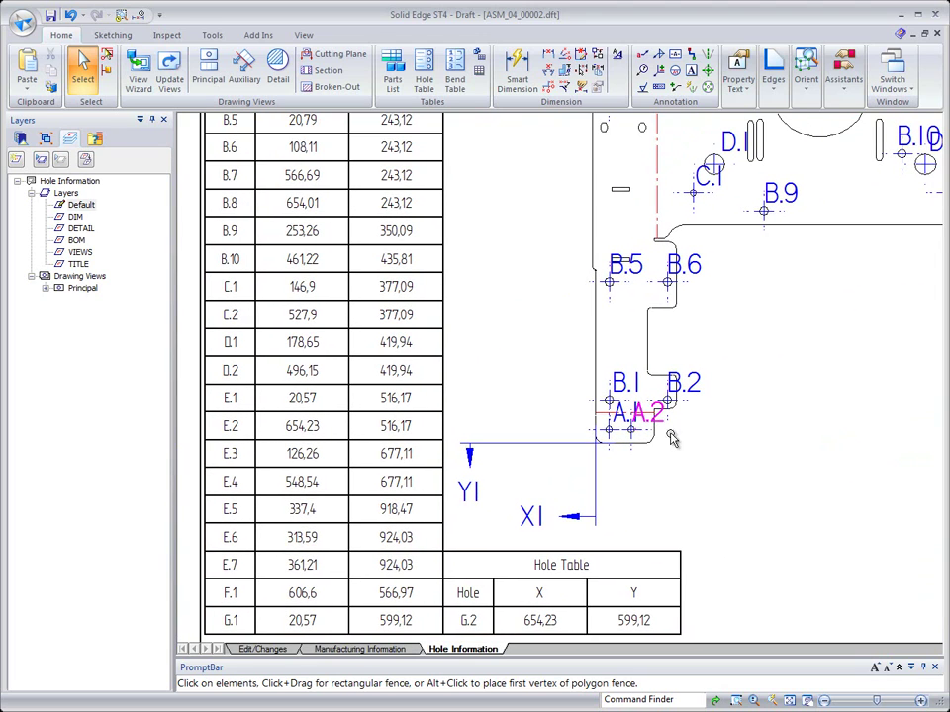
drag(626, 423, 534, 411)
click(514, 430)
click(536, 411)
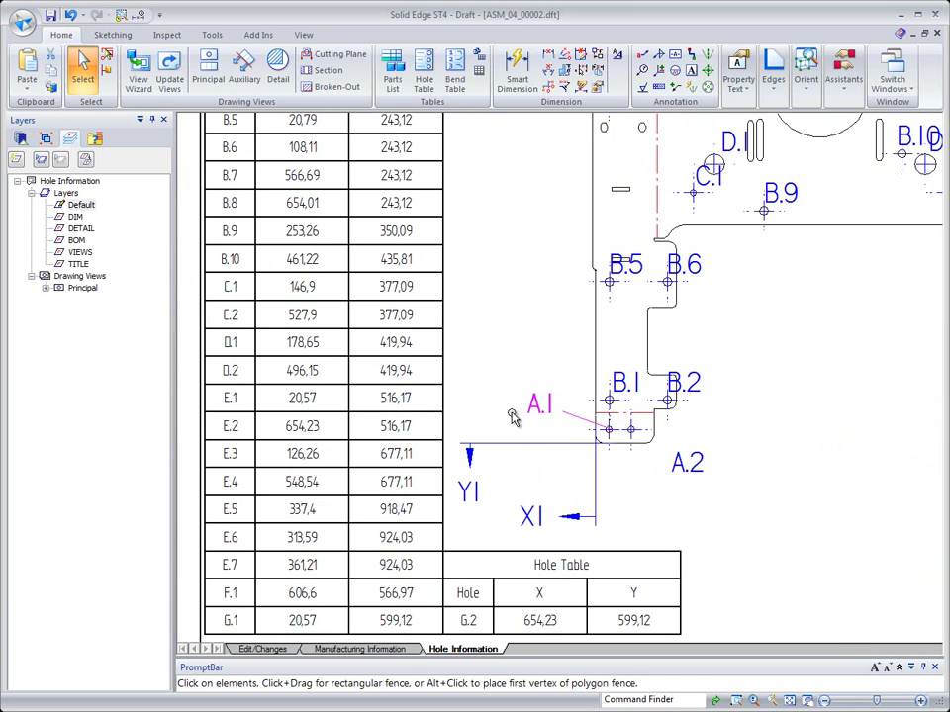
click(503, 375)
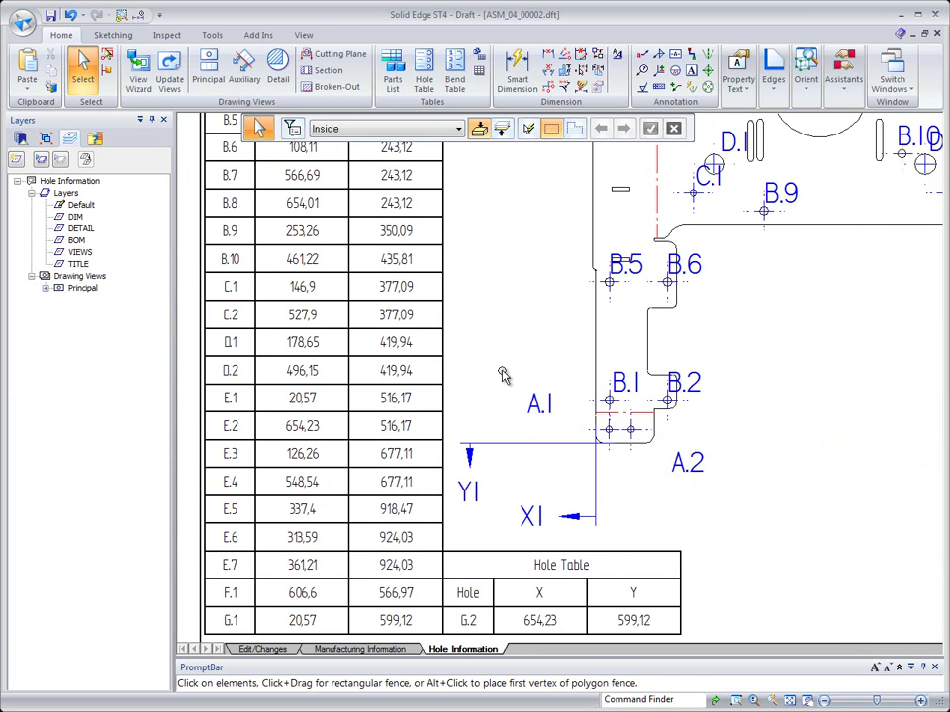
scroll(502, 375, down, 3)
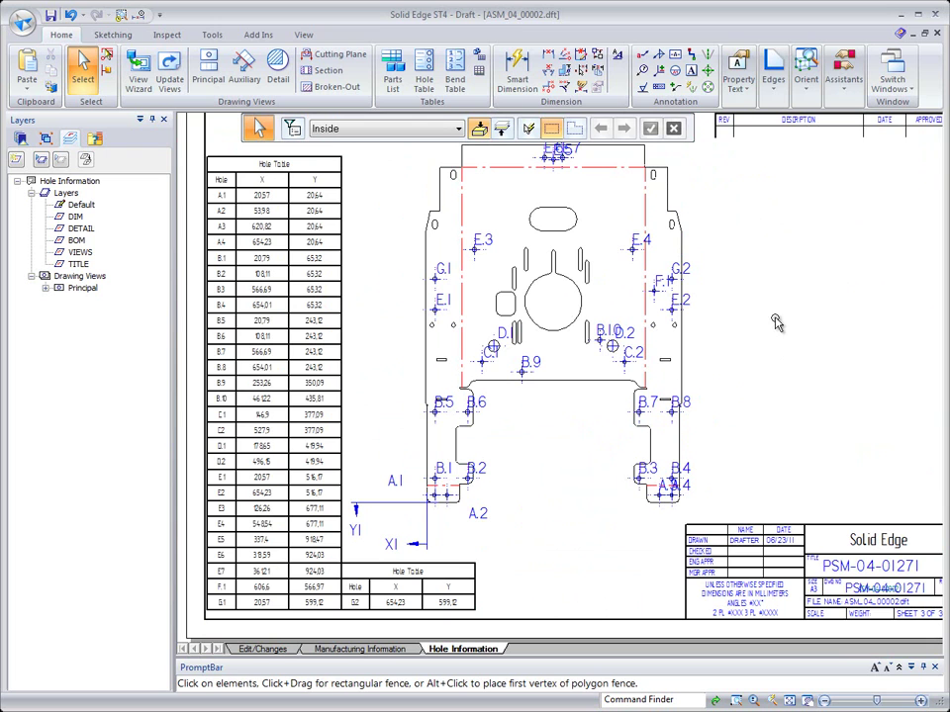
Using the ISO dimension style, dimension the vertical distance from the wide upper slot to the large central circle, right of the flat pattern.
click(517, 77)
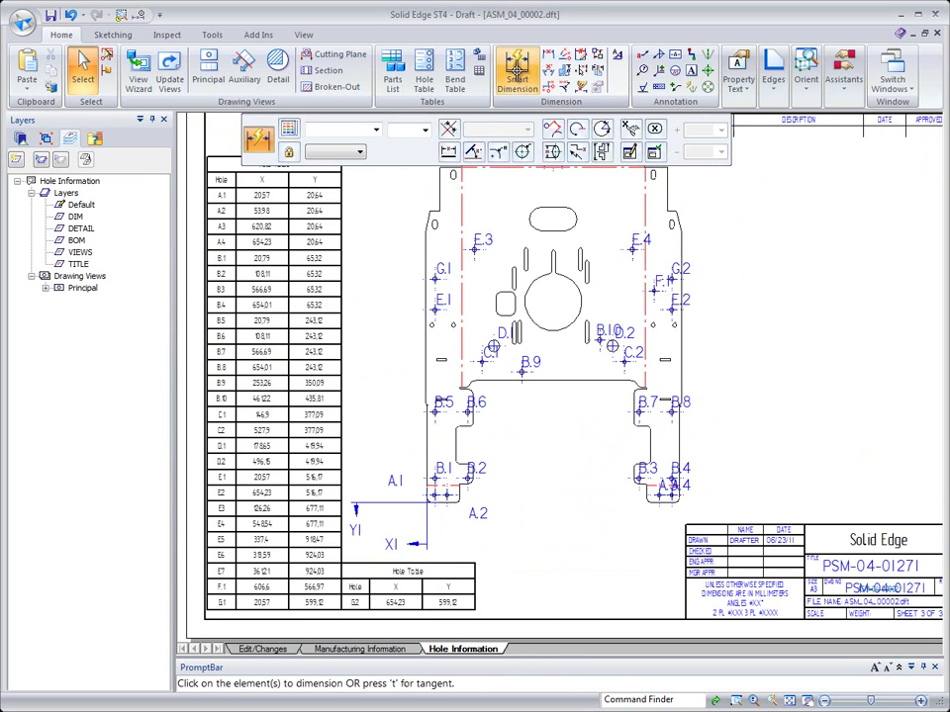
click(375, 129)
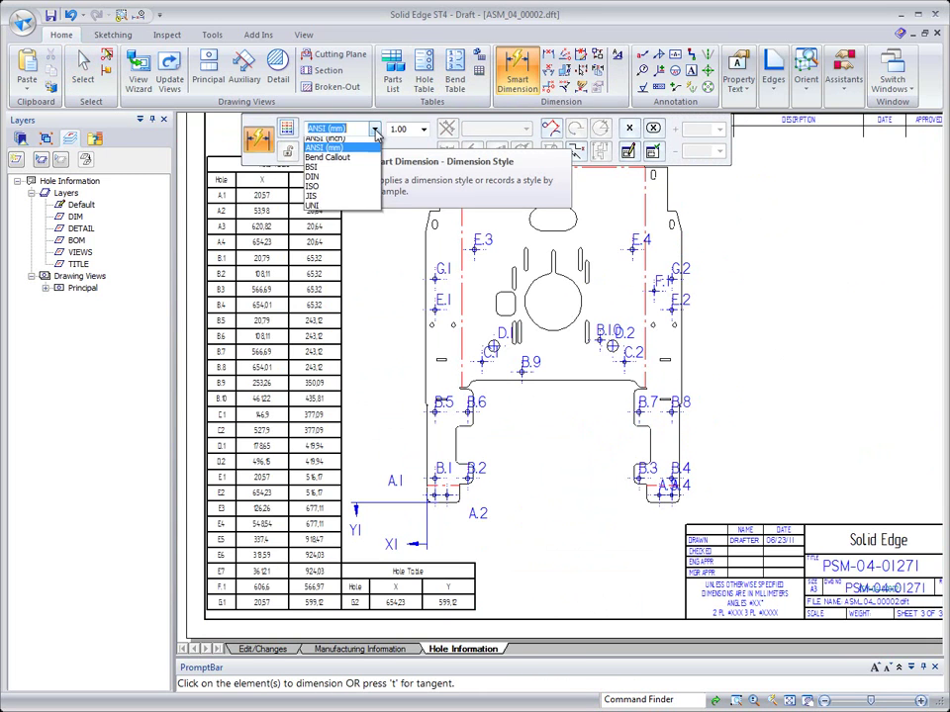
click(339, 188)
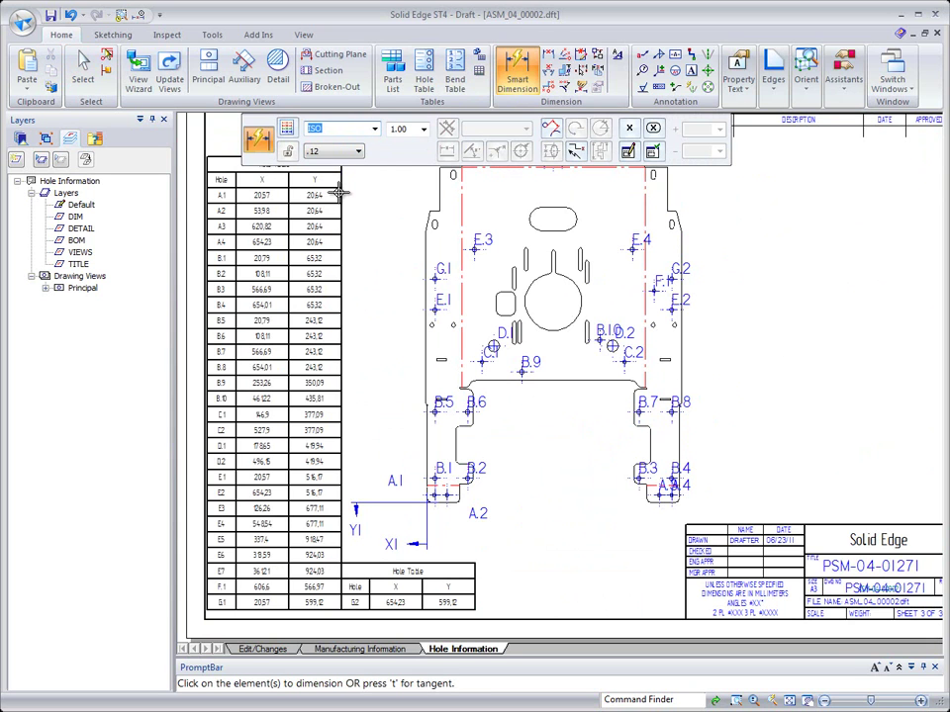
click(574, 216)
click(579, 302)
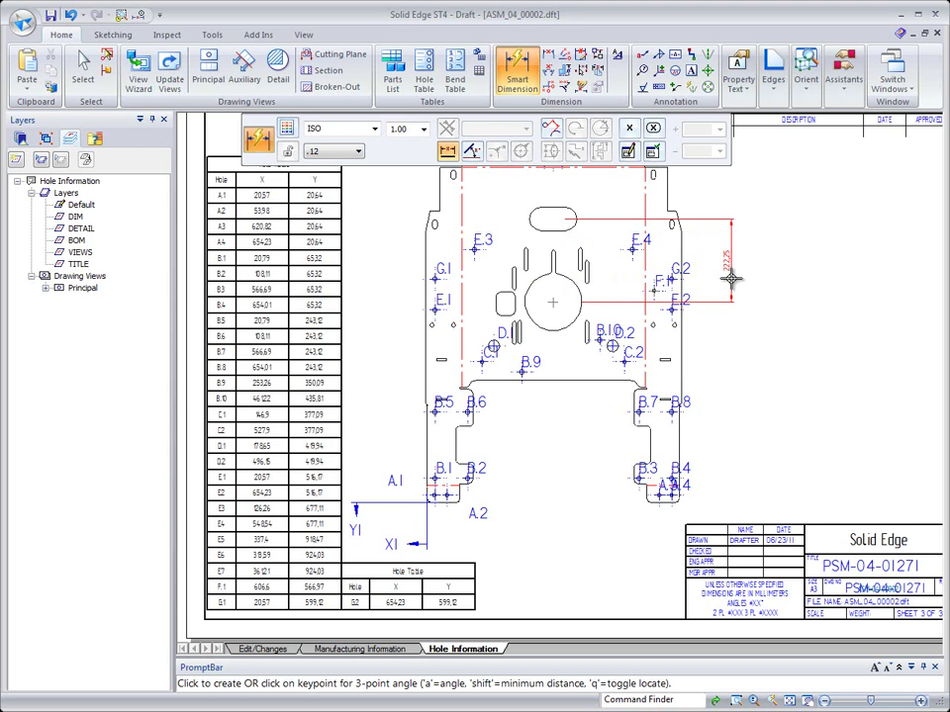
click(732, 277)
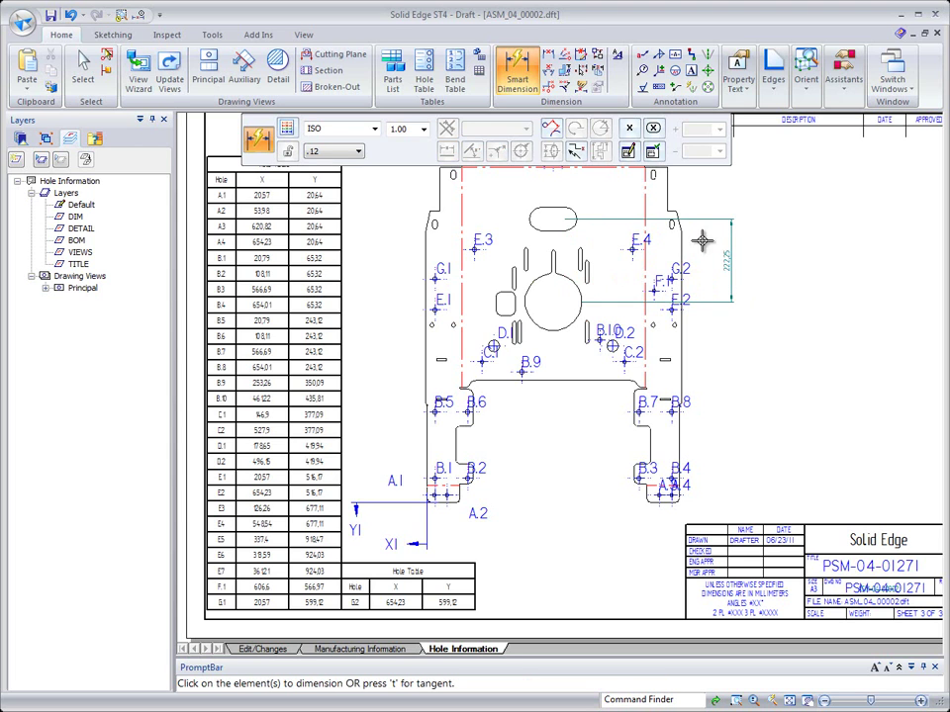
Add radius dimensions to the wide upper slot's end, the narrow slot right of the circle and the large circle.
click(575, 210)
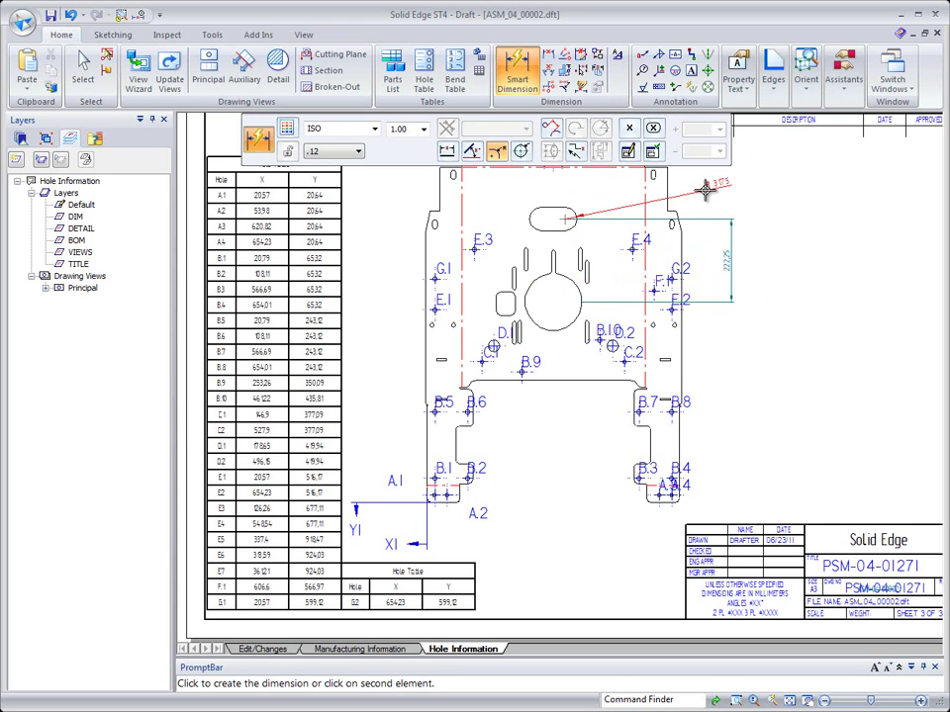
click(704, 191)
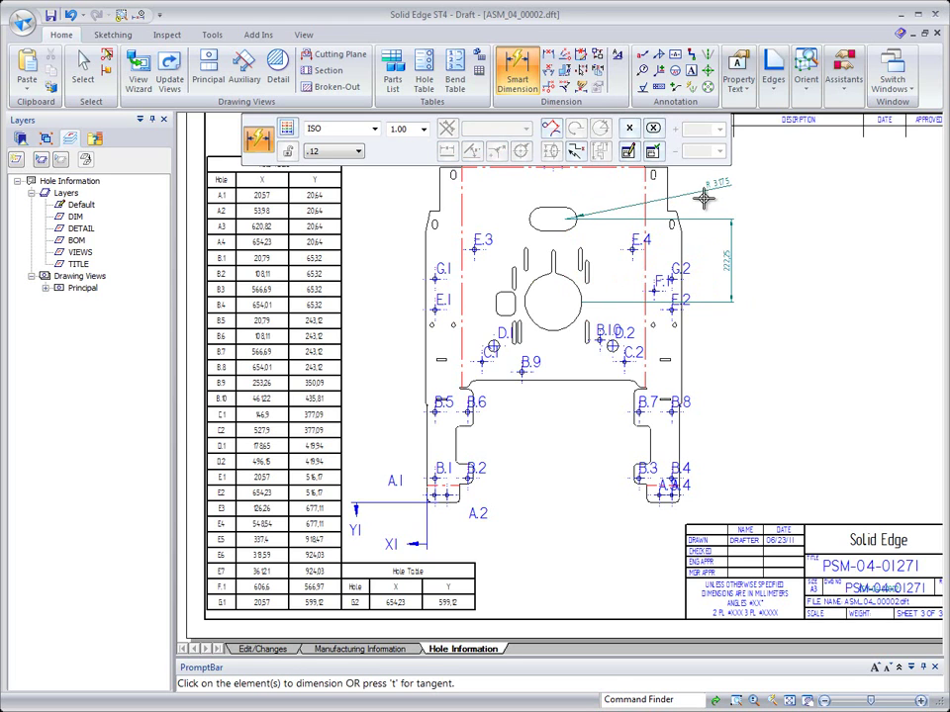
click(588, 287)
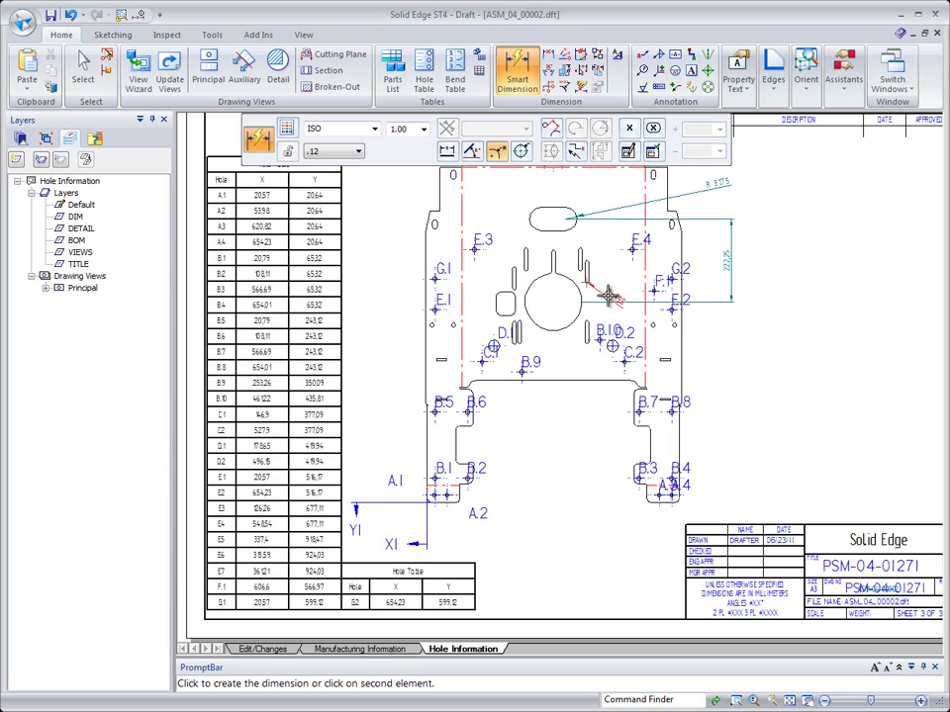
click(722, 336)
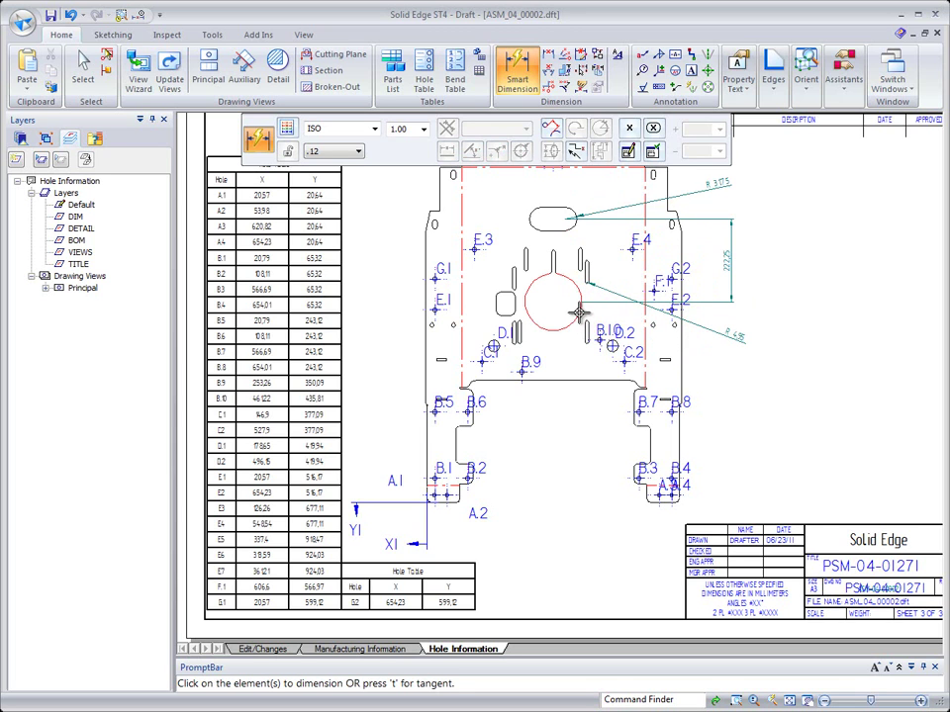
click(577, 314)
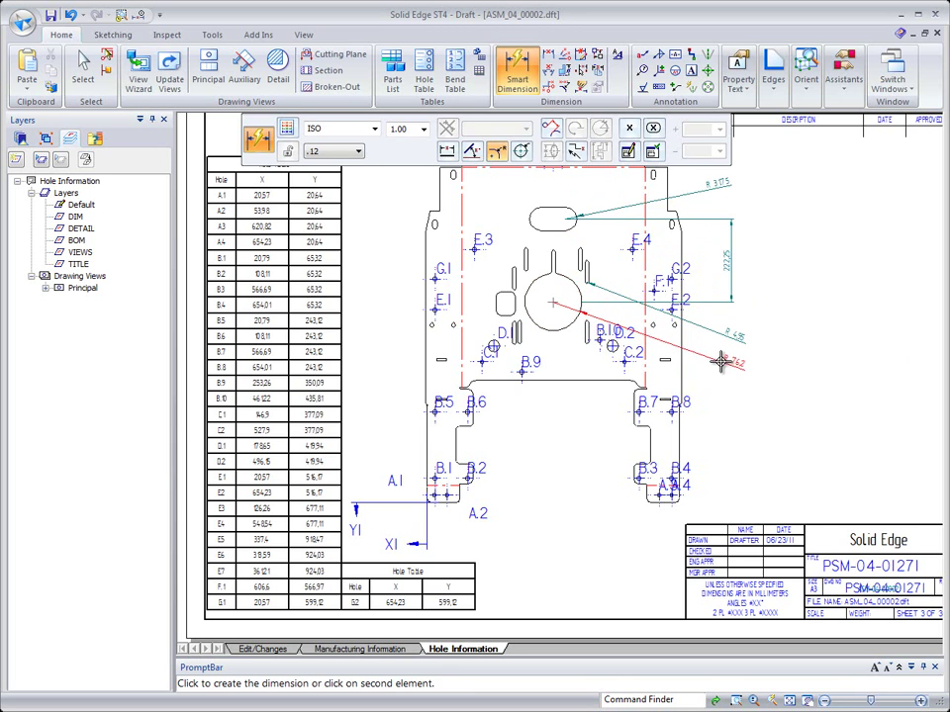
click(721, 365)
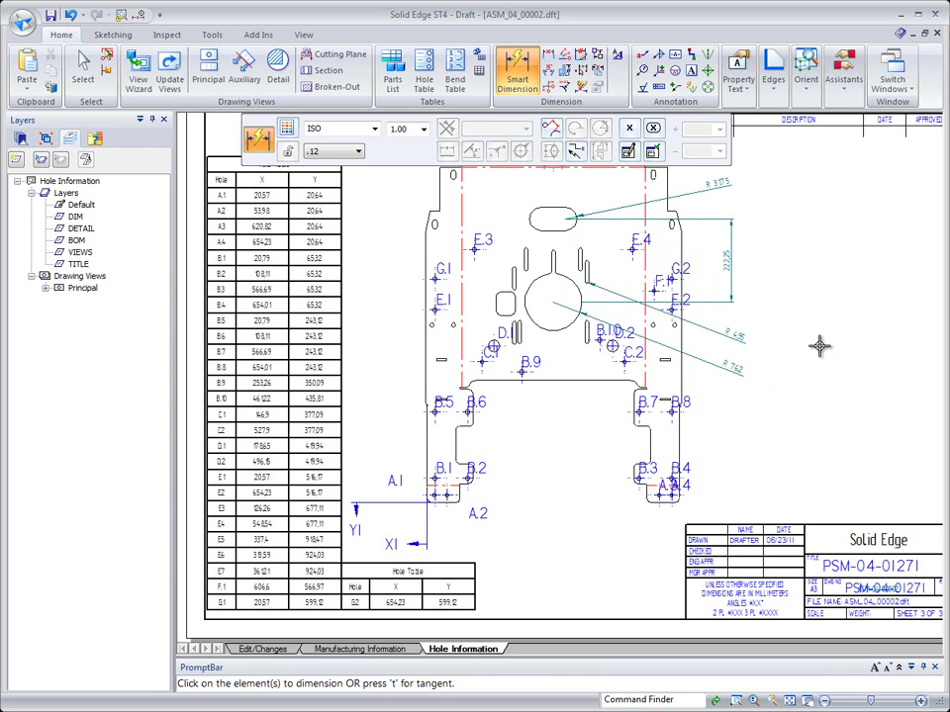
key(Escape)
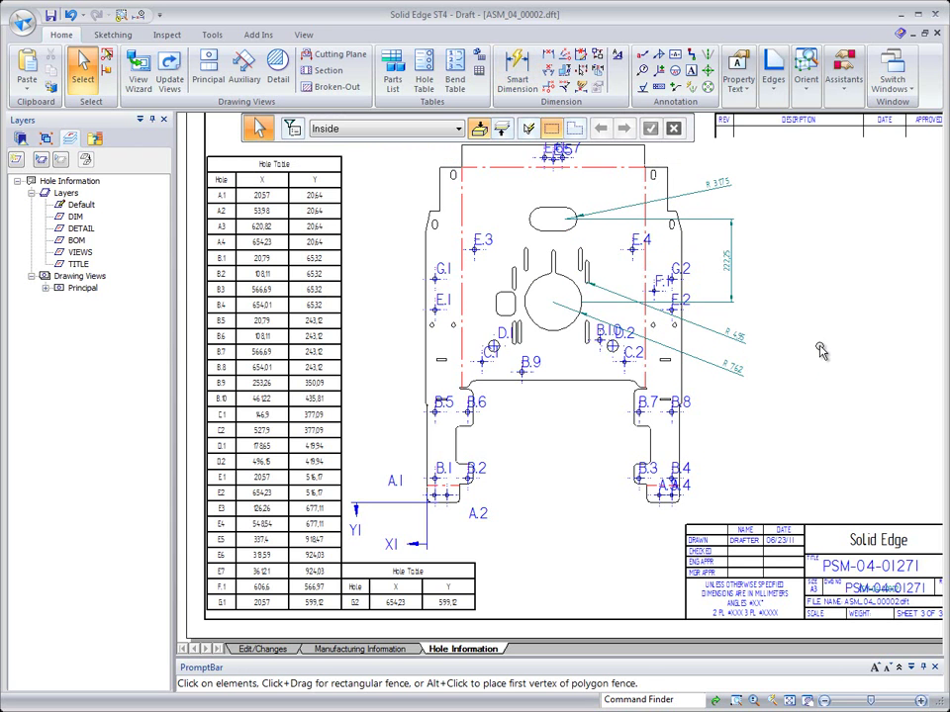
Enable the override of pulled-out text 2 with horizontal orientation on the wide upper slot's radius dimension.
scroll(820, 348, up, 5)
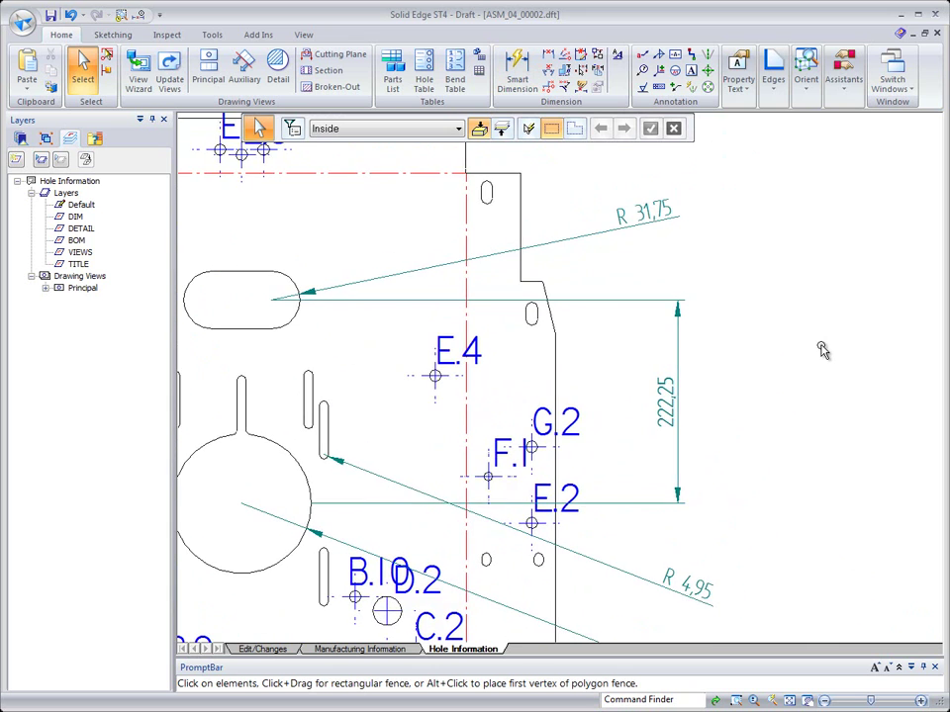
scroll(820, 348, down, 2)
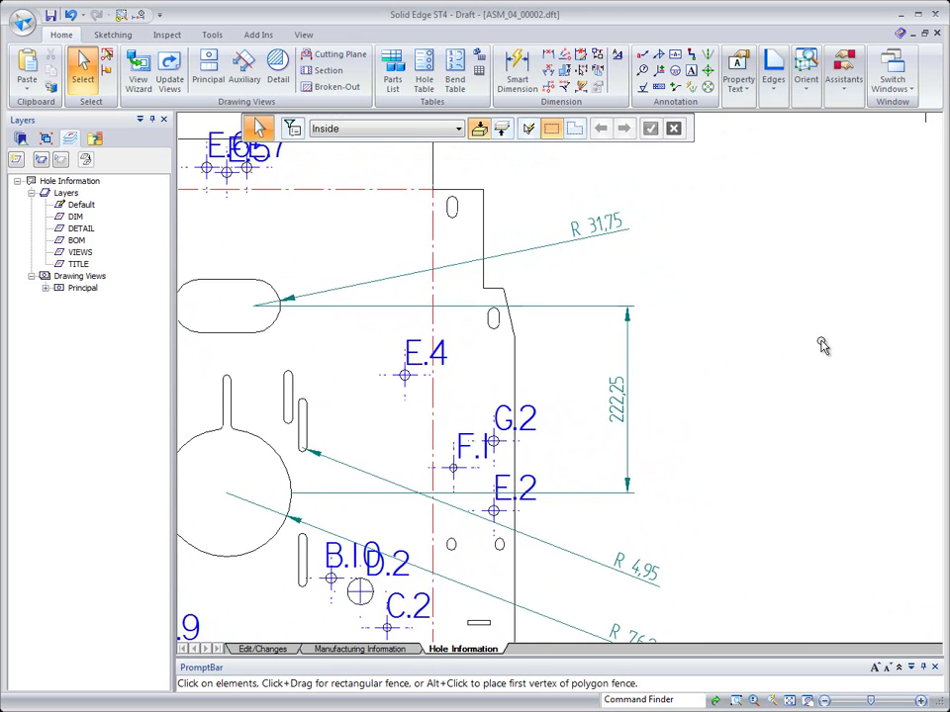
right_click(571, 243)
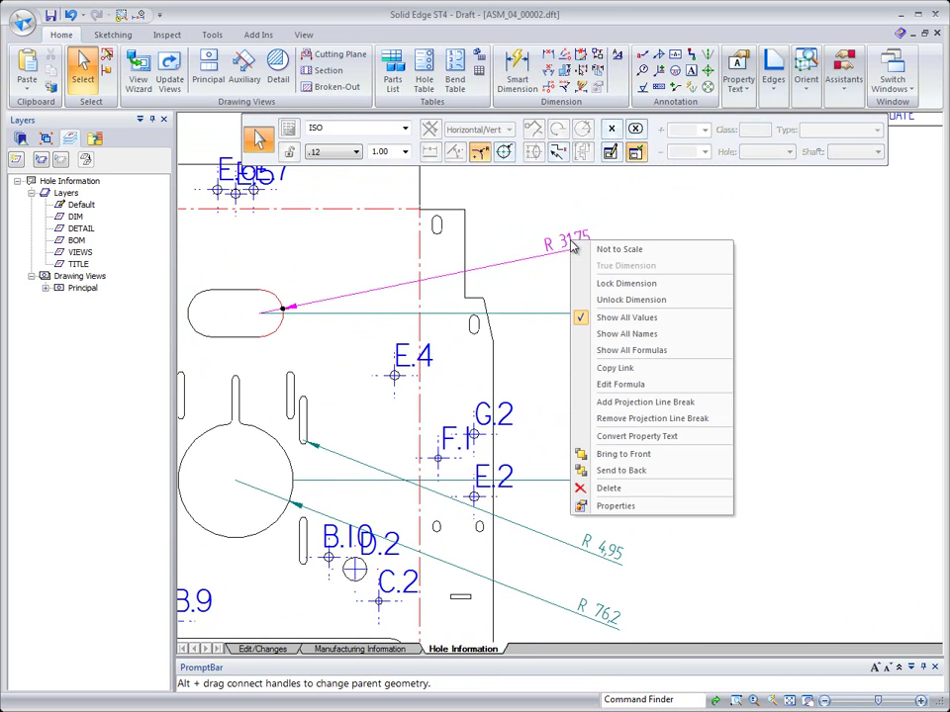
click(599, 508)
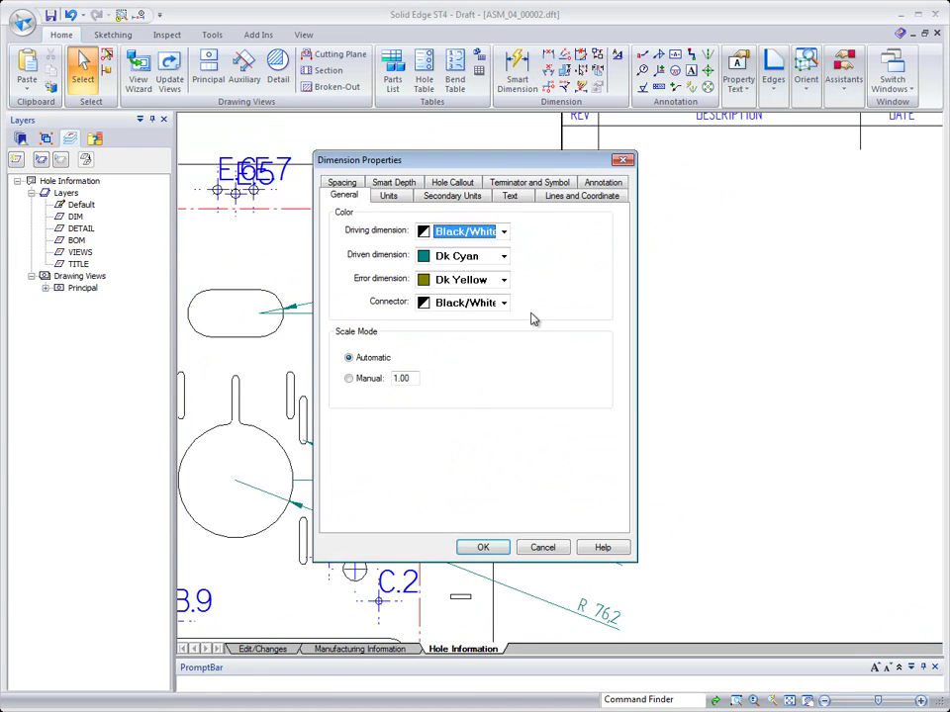
click(519, 199)
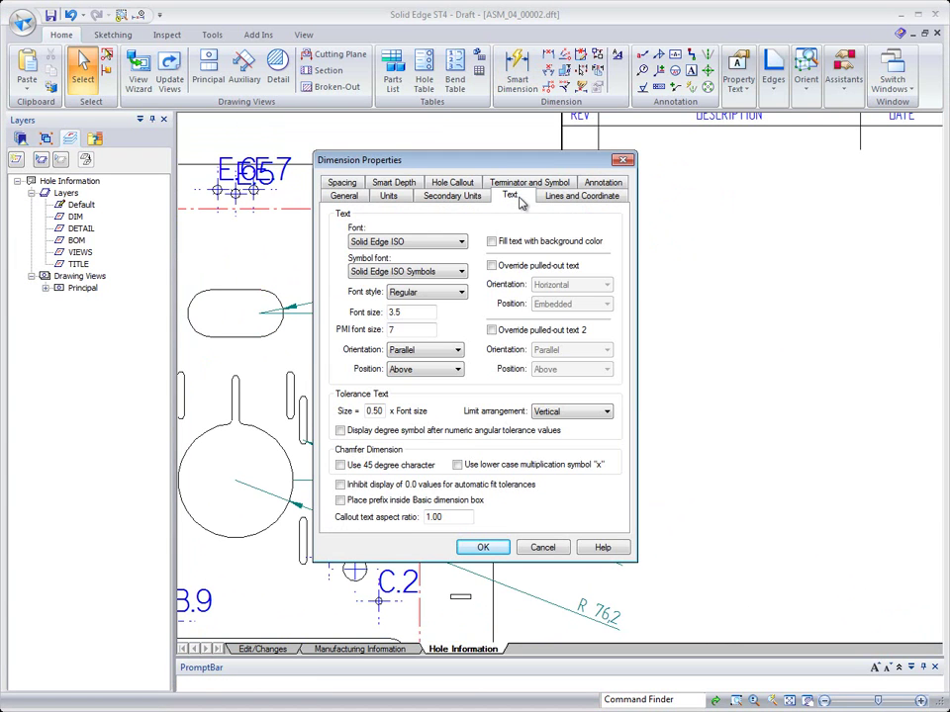
click(491, 330)
click(606, 350)
click(554, 362)
click(483, 547)
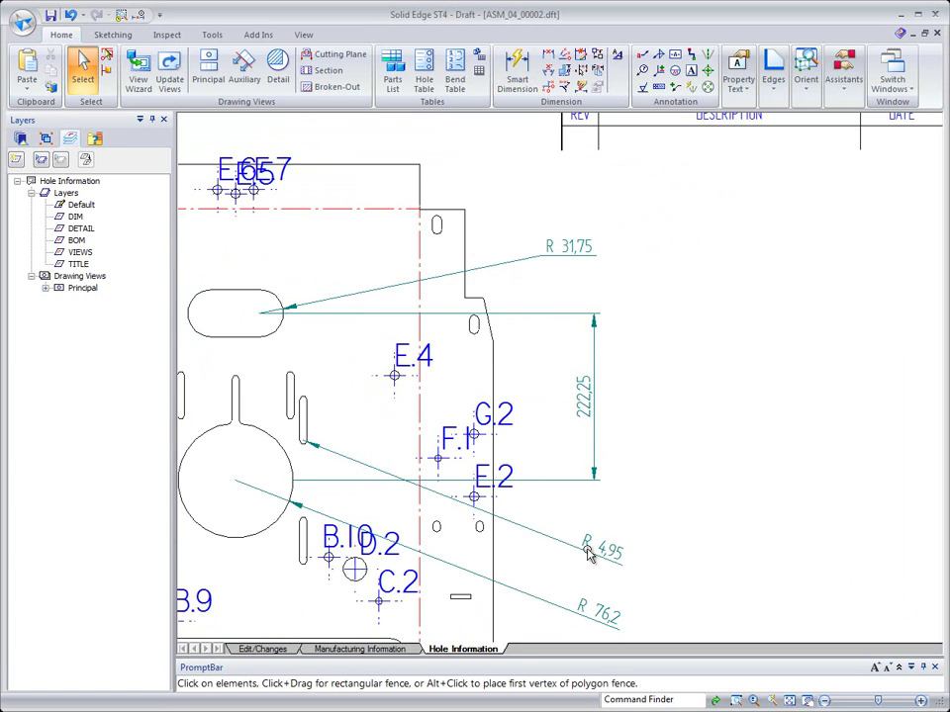
click(716, 494)
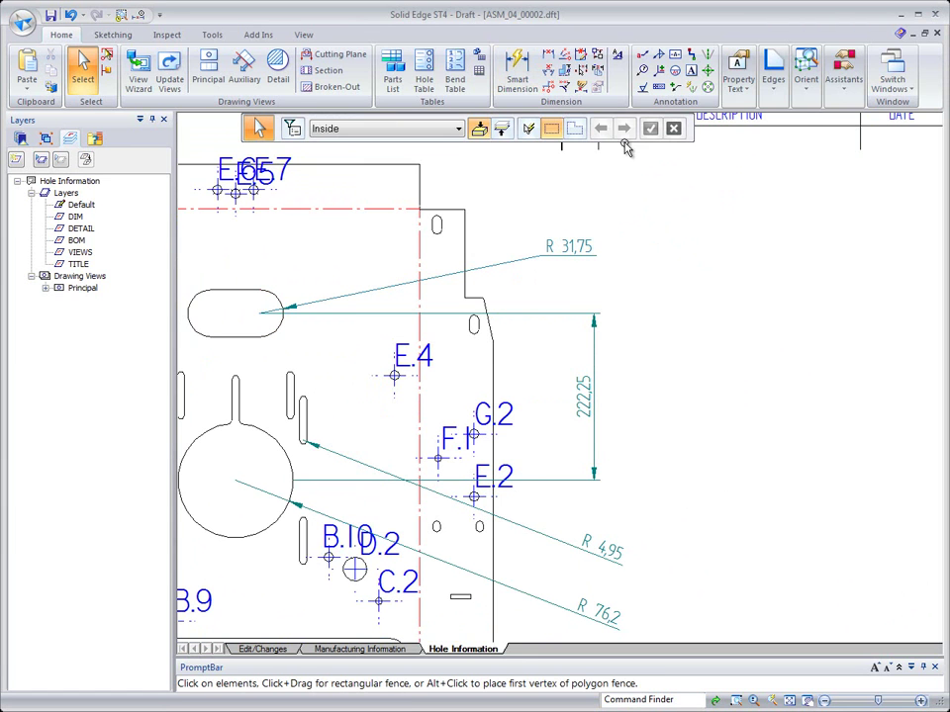
Copy the wide slot's radius dimension attributes, using the Style option, to the narrow slot's and large circle's radius dimensions.
click(598, 78)
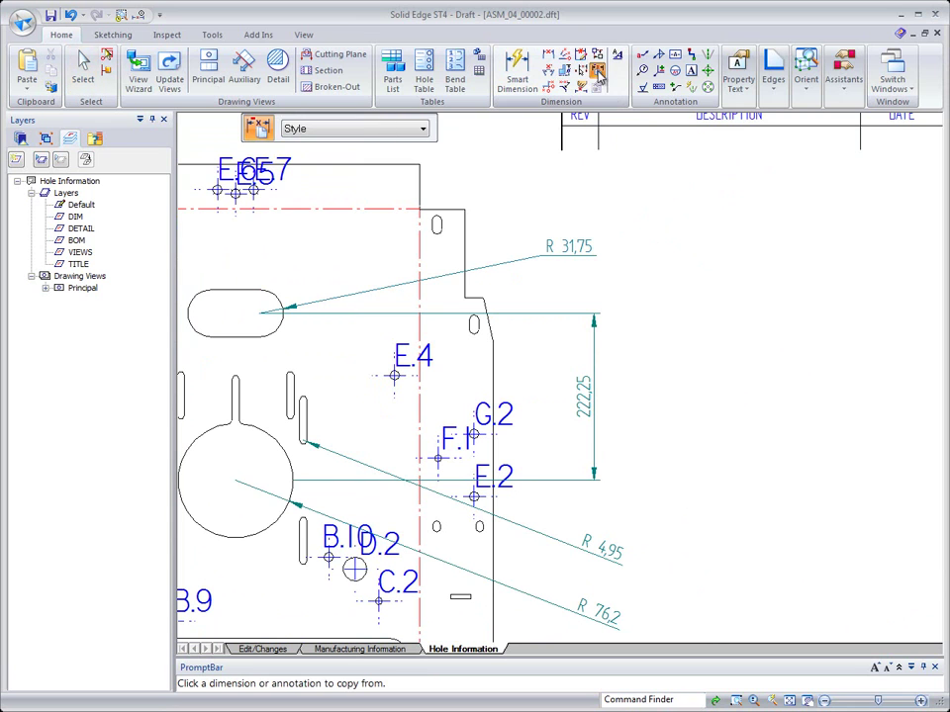
click(423, 128)
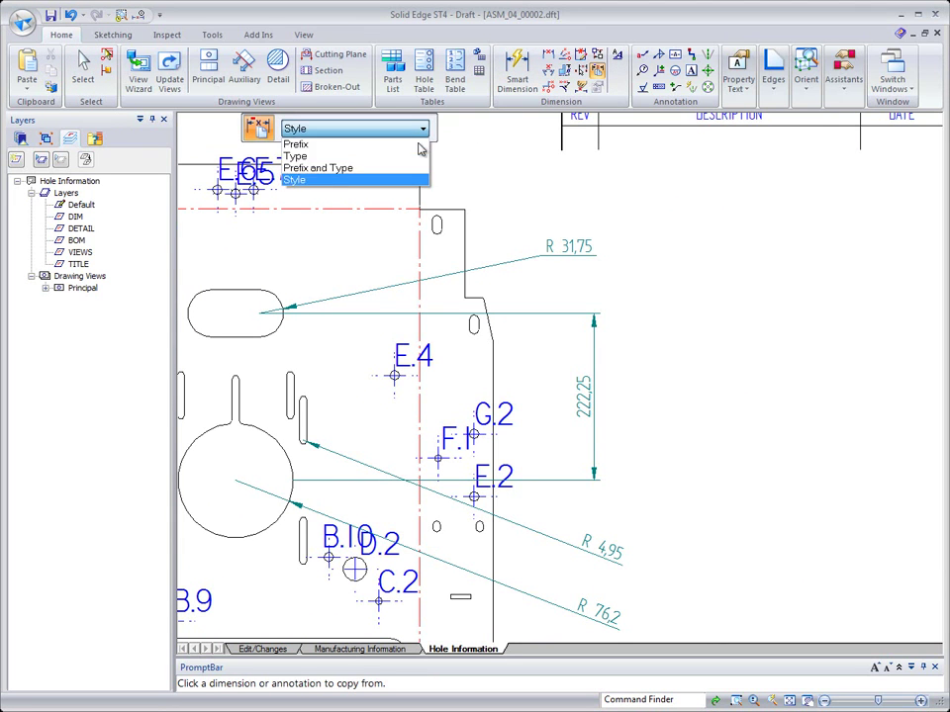
click(403, 182)
click(569, 244)
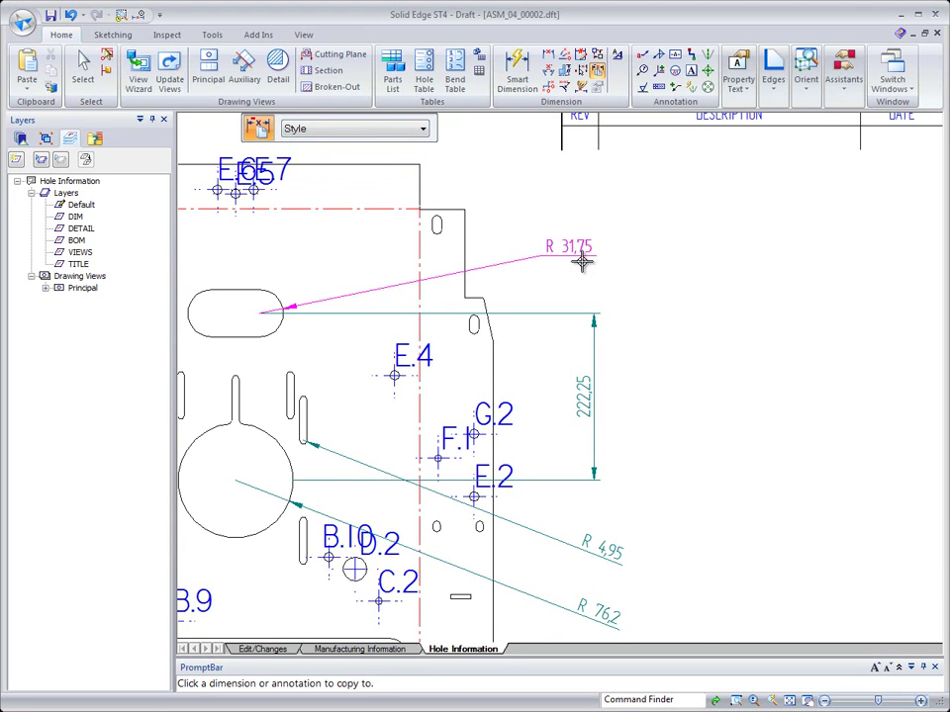
click(606, 550)
click(598, 605)
key(Escape)
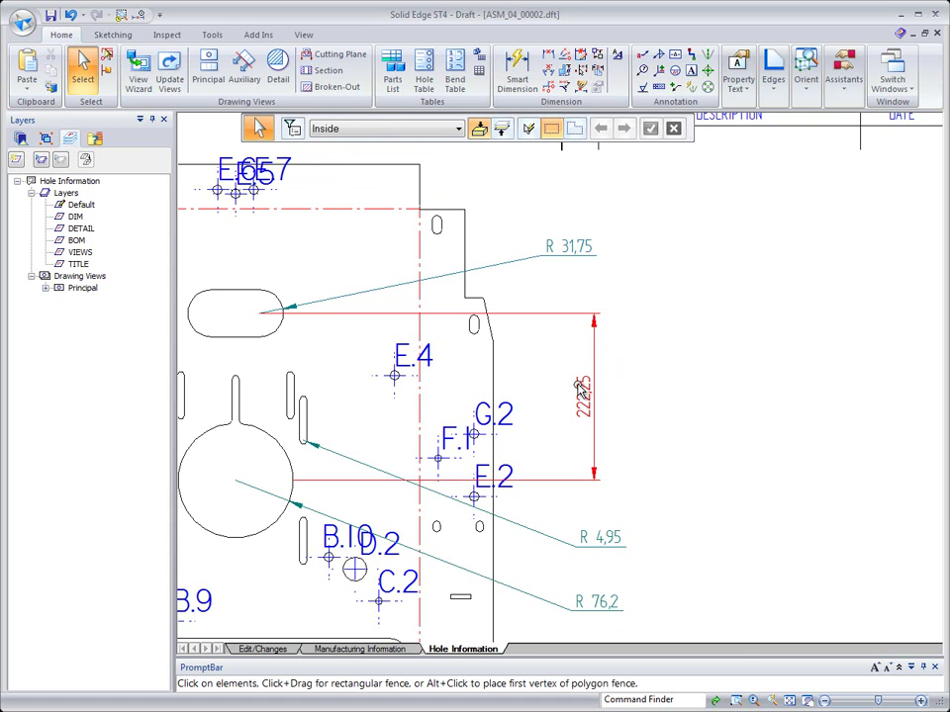
Enable the override of pulled-out text with horizontal orientation and embedded position on the vertical slot-to-circle dimension.
right_click(580, 388)
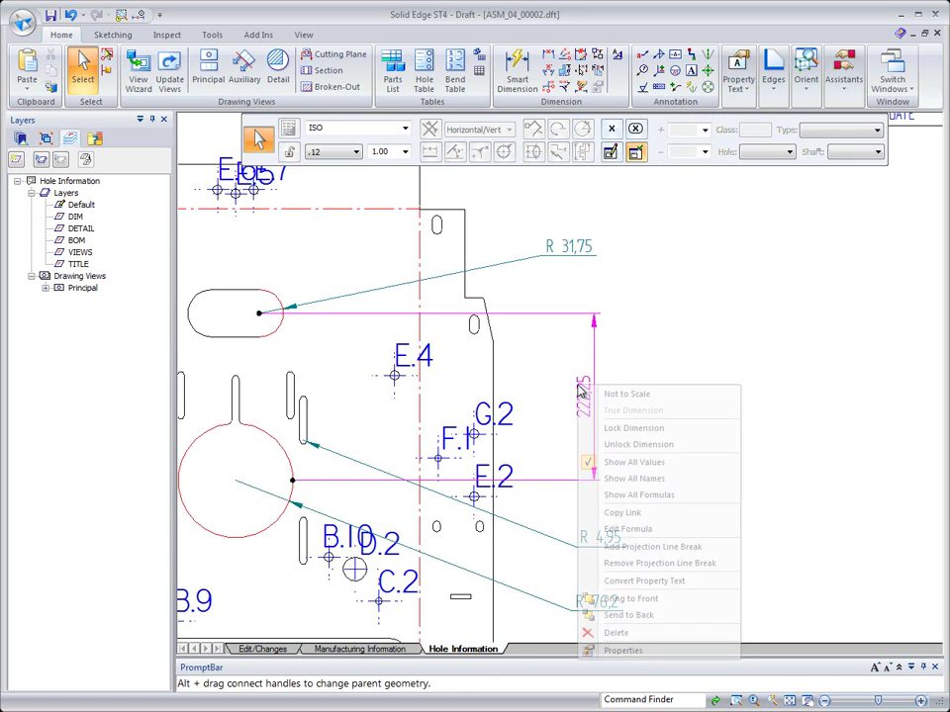
click(600, 651)
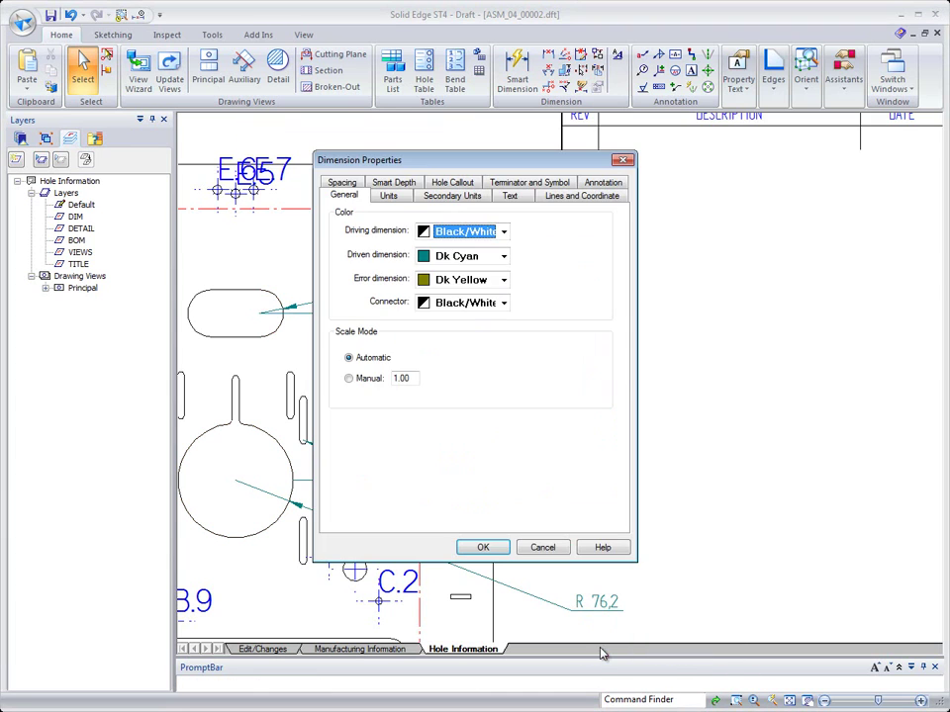
click(510, 195)
click(505, 334)
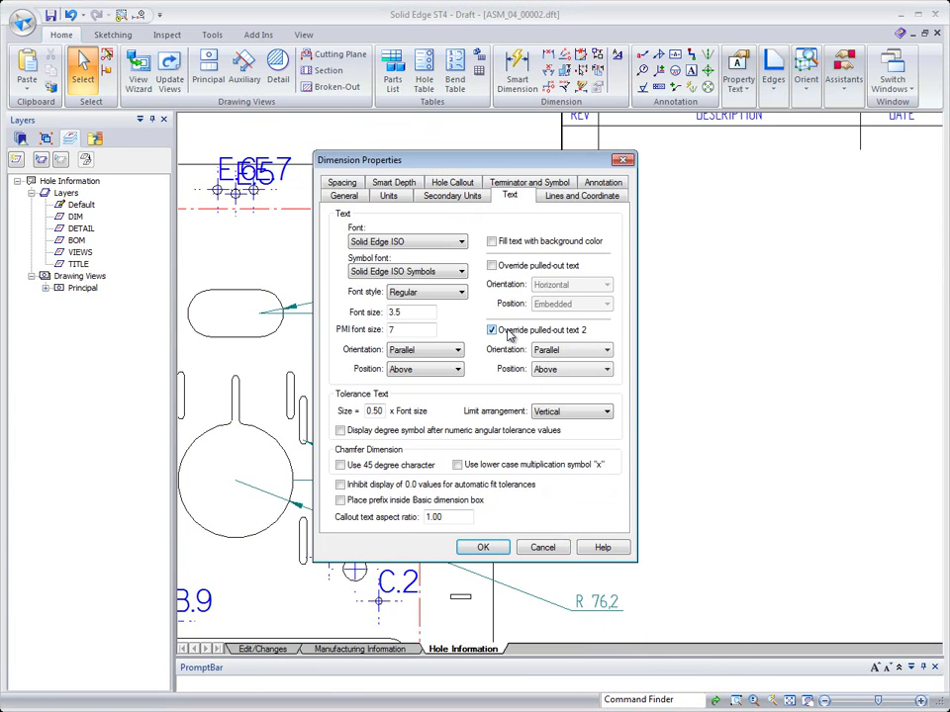
click(502, 335)
click(508, 267)
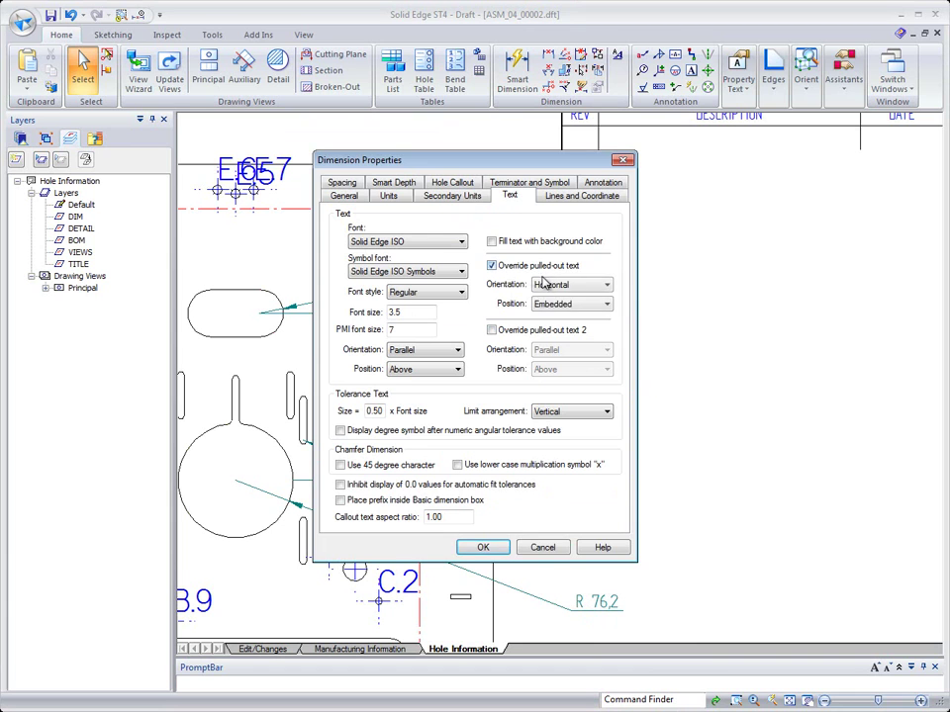
click(484, 548)
Pull the vertical slot-to-circle dimension's text out to the right of its dimension line, on a leader.
click(586, 447)
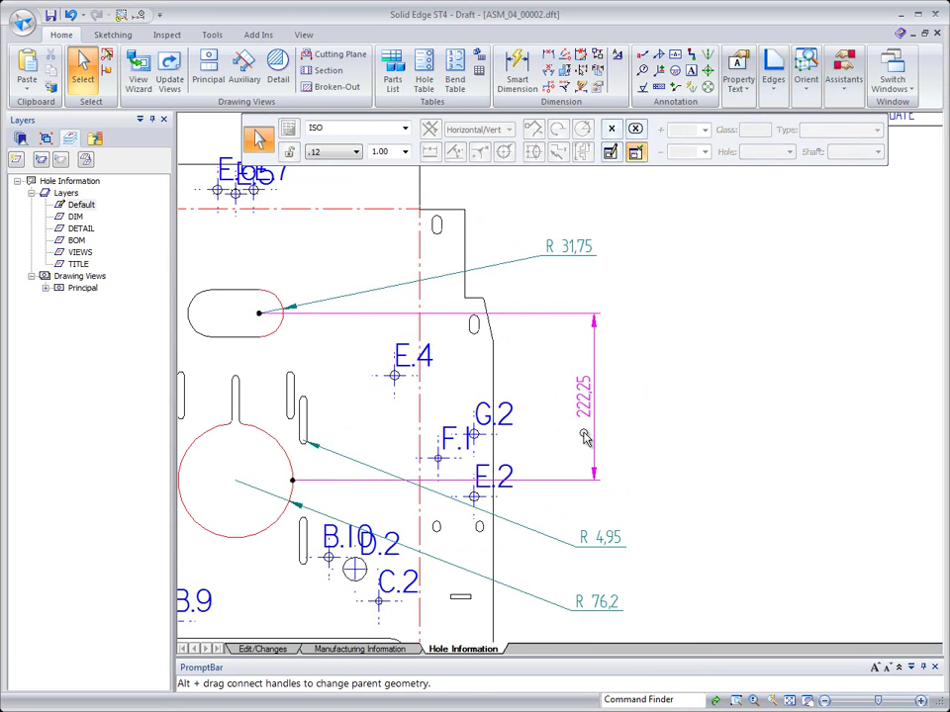
click(636, 383)
click(687, 453)
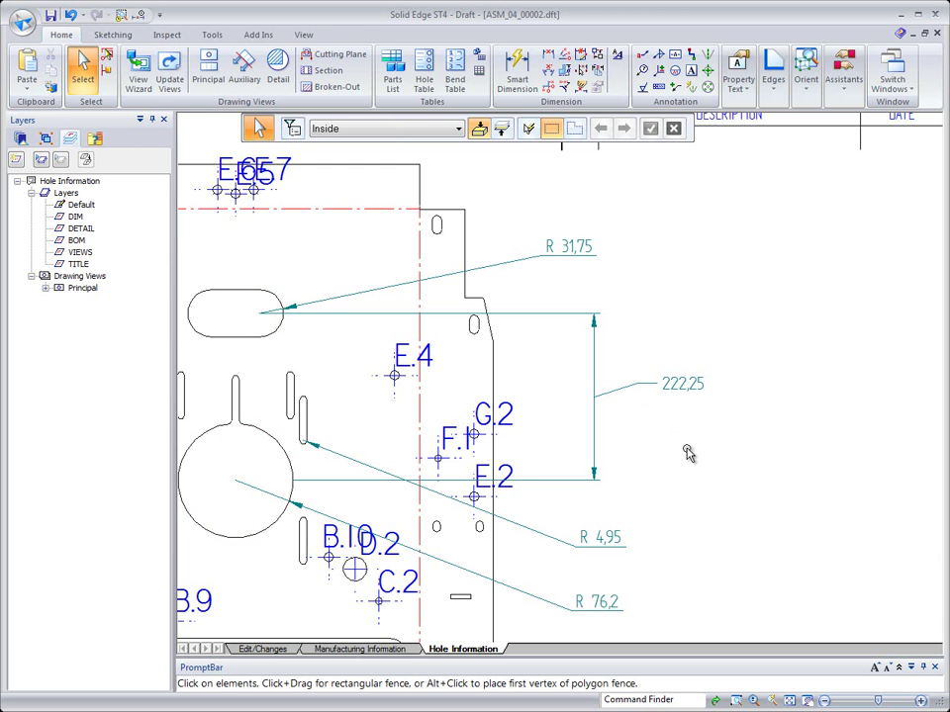
Insert a new sheet after the Hole Information sheet.
key(ctrl+shift+f)
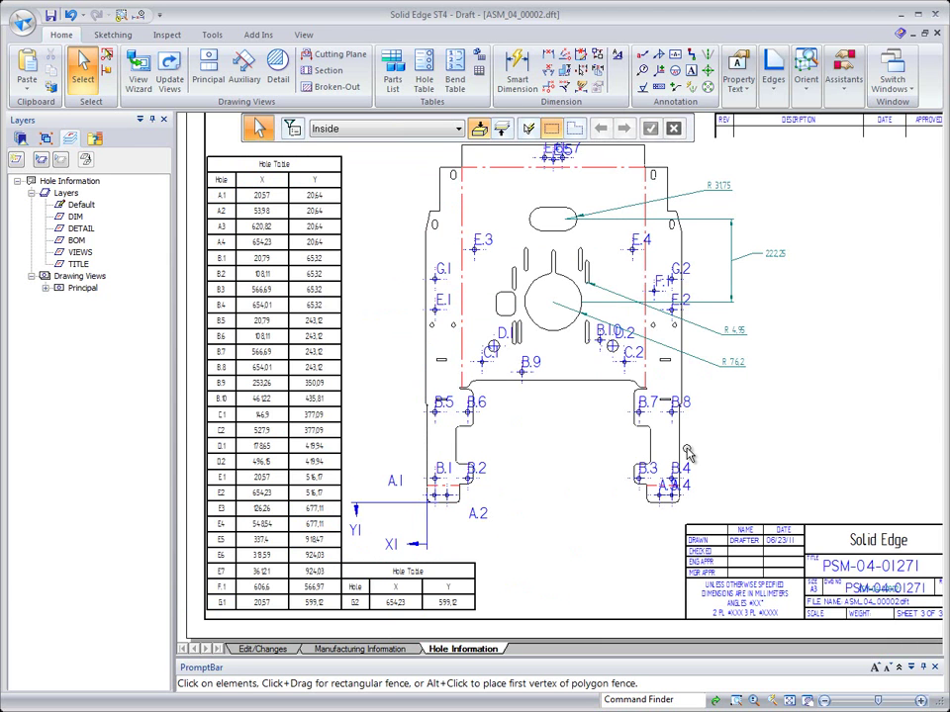
scroll(687, 452, up, 1)
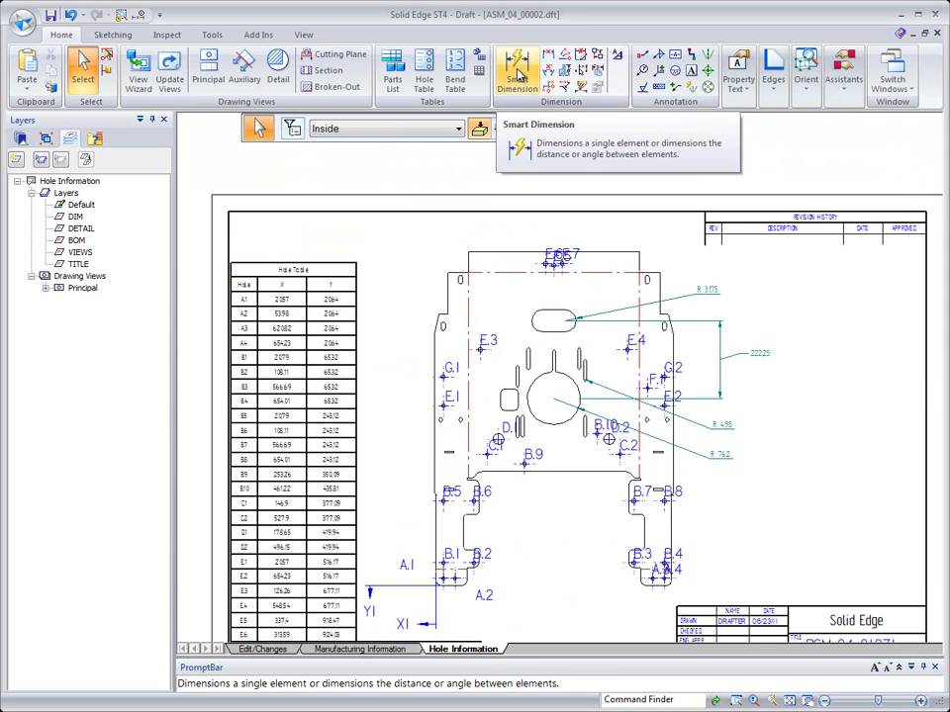
right_click(488, 653)
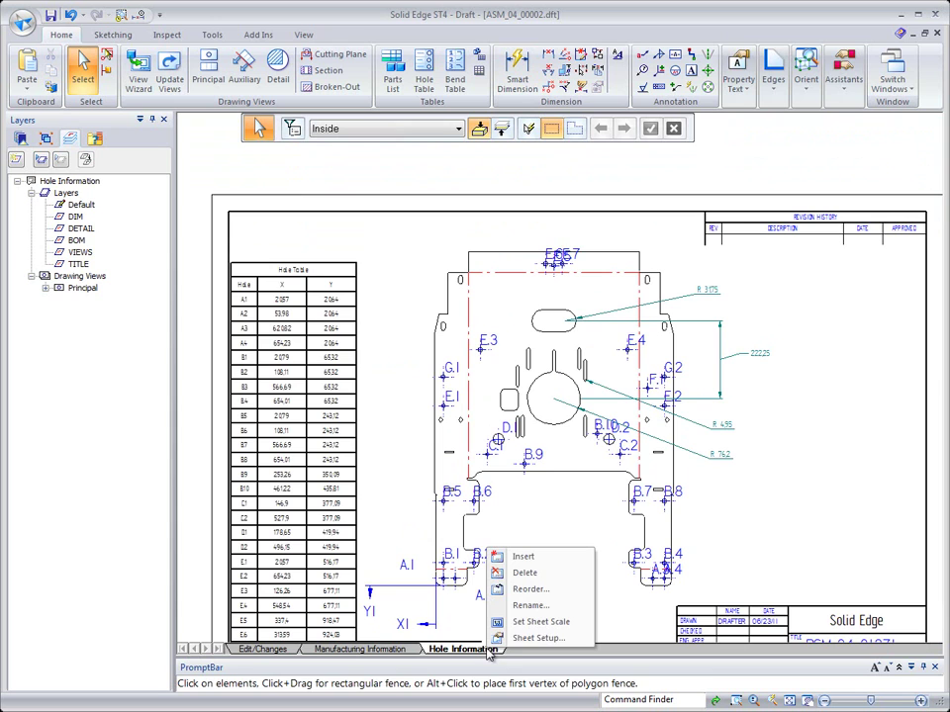
click(543, 559)
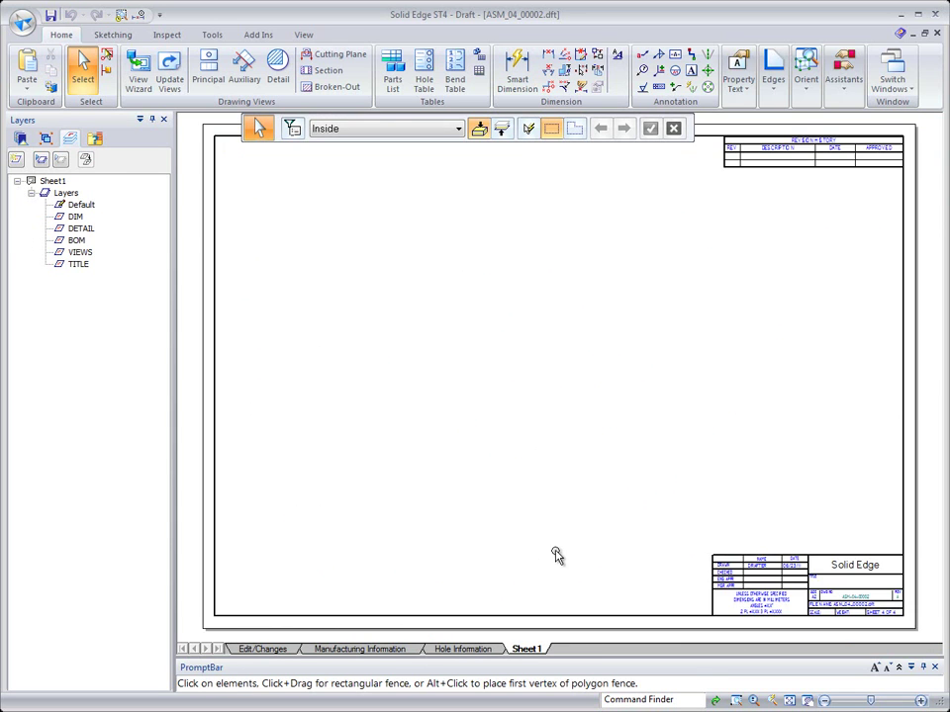
Create a drawing view of the assembly ASM_04-00010.asm from the SE_Files folder, using its custom explode configuration.
click(138, 77)
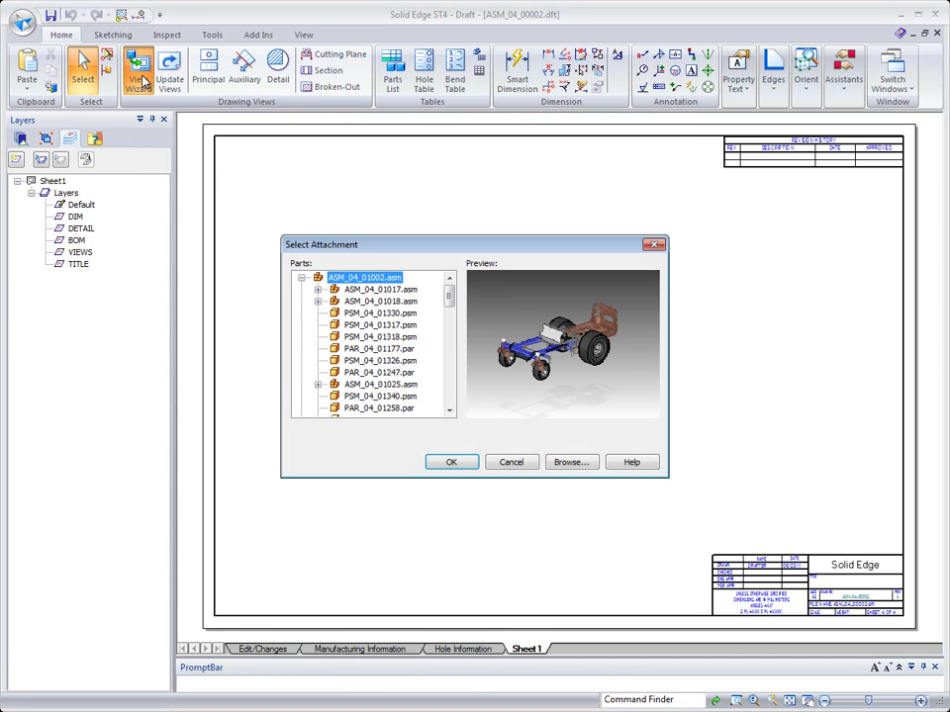
click(565, 462)
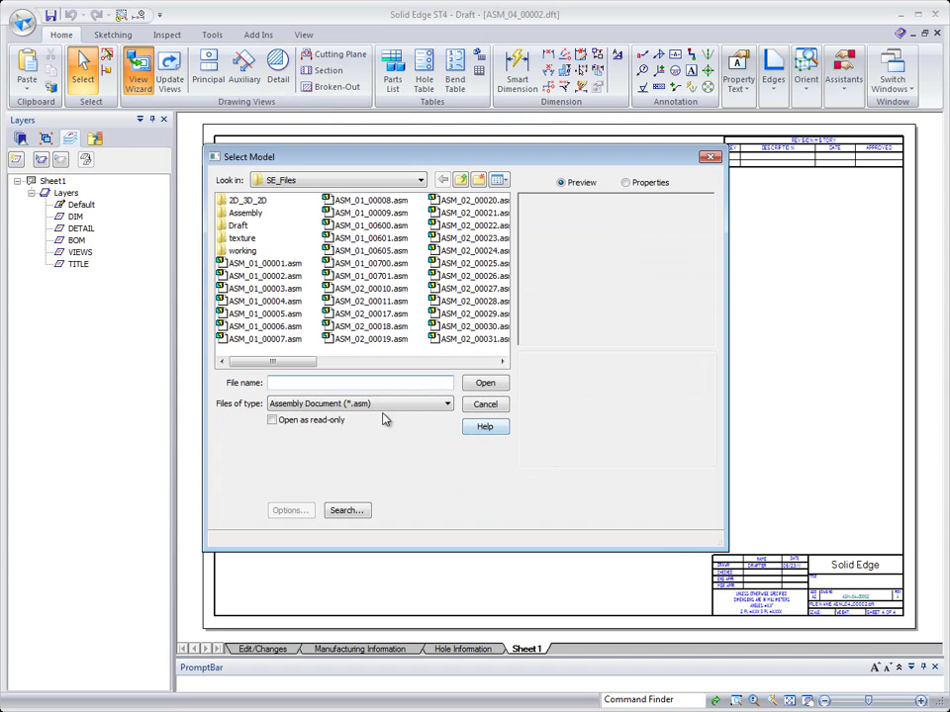
drag(286, 363, 467, 376)
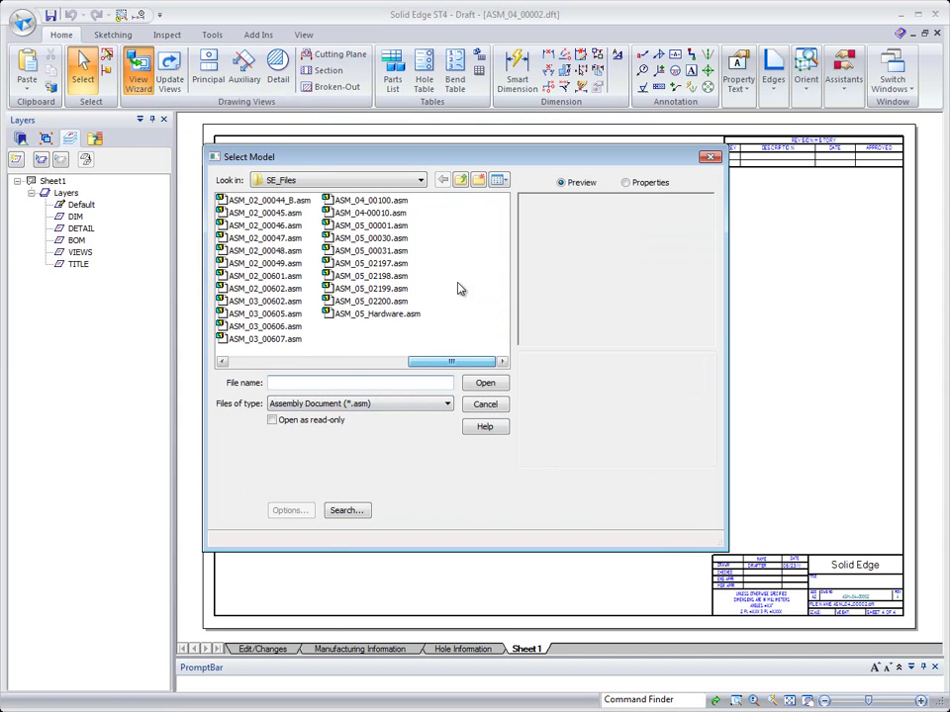
click(391, 213)
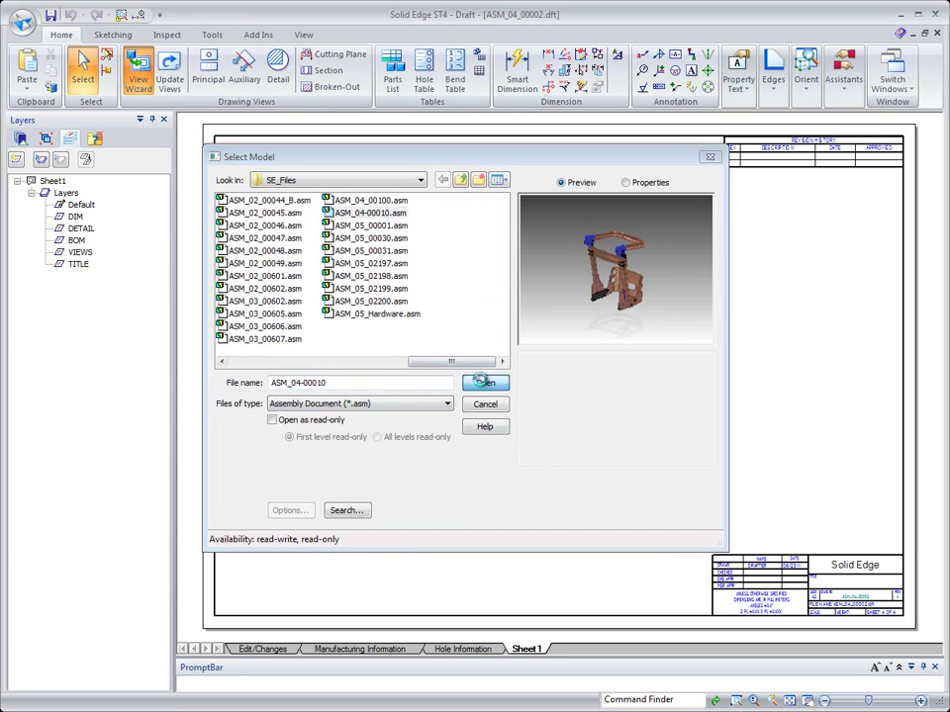
click(485, 384)
click(577, 203)
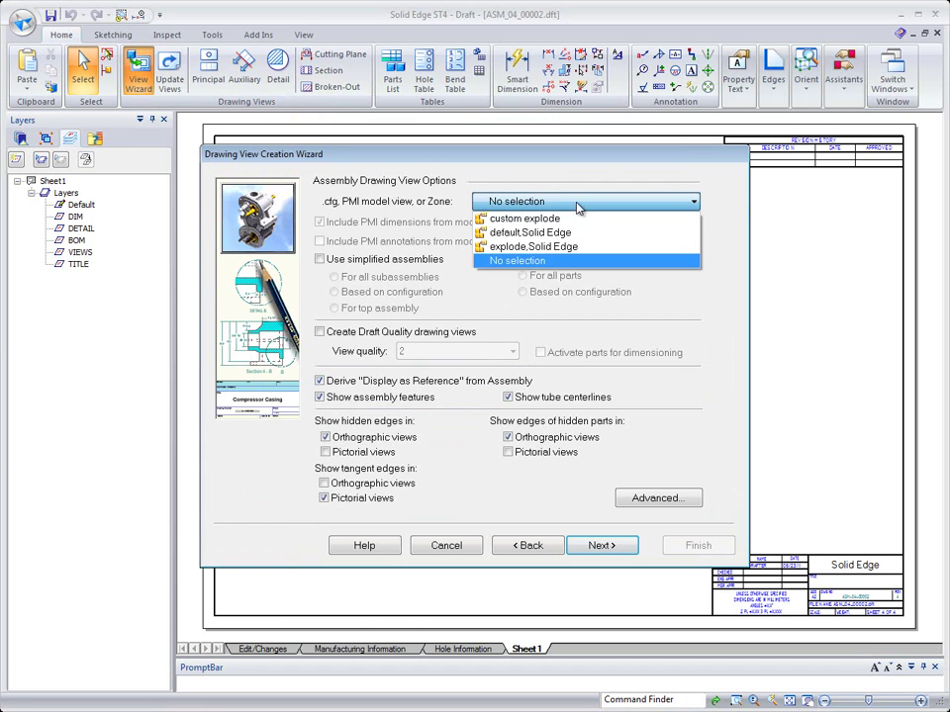
click(577, 217)
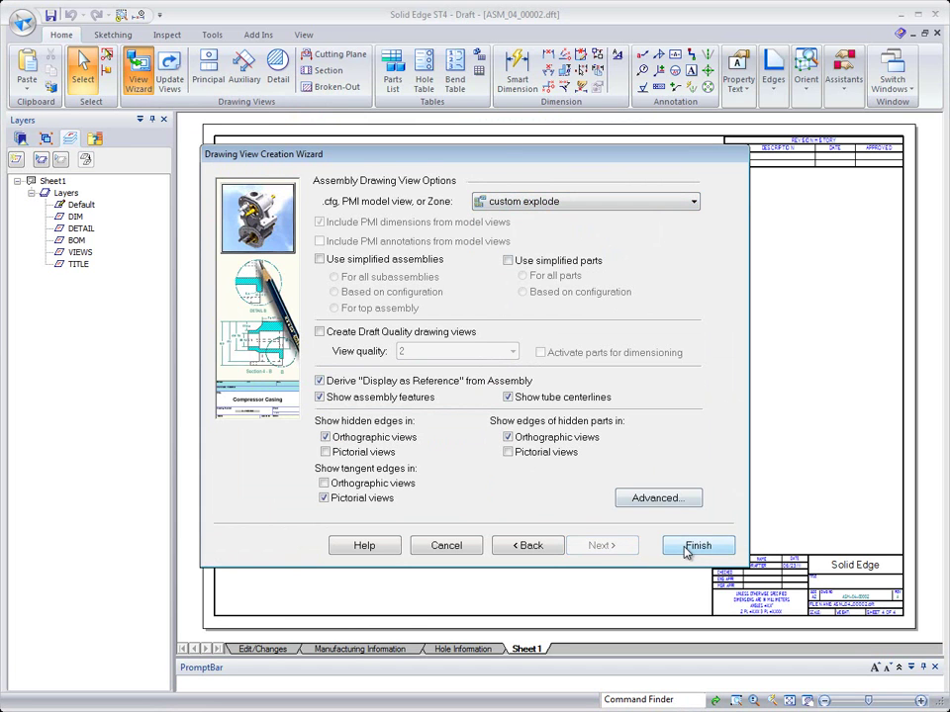
click(693, 547)
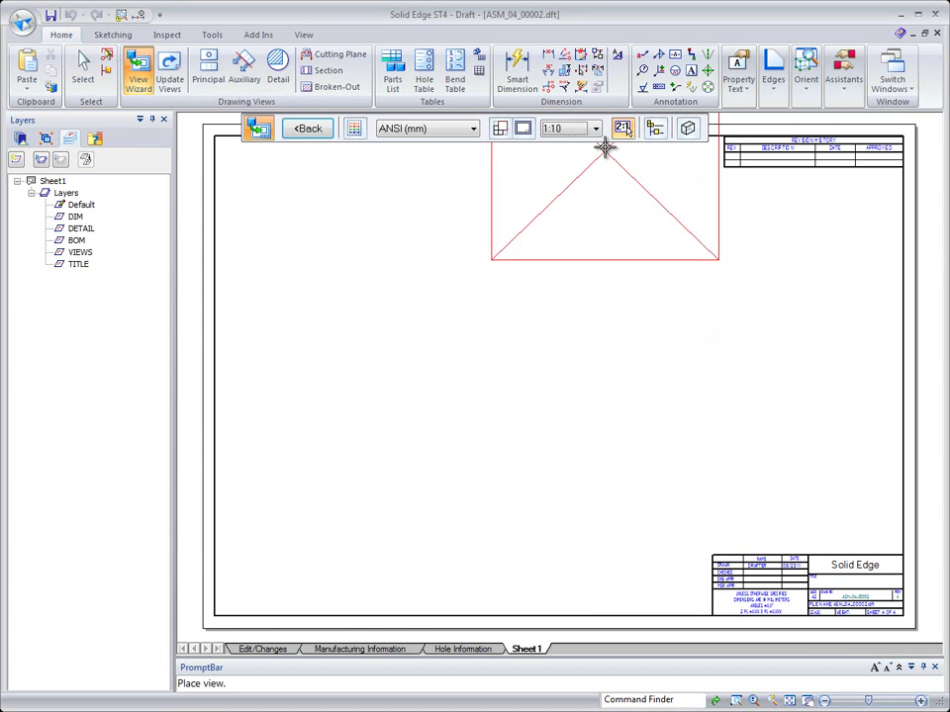
Set the exploded view to scale 1:5 and Shaded with Edges, and place it in the open area left of the title block.
click(597, 130)
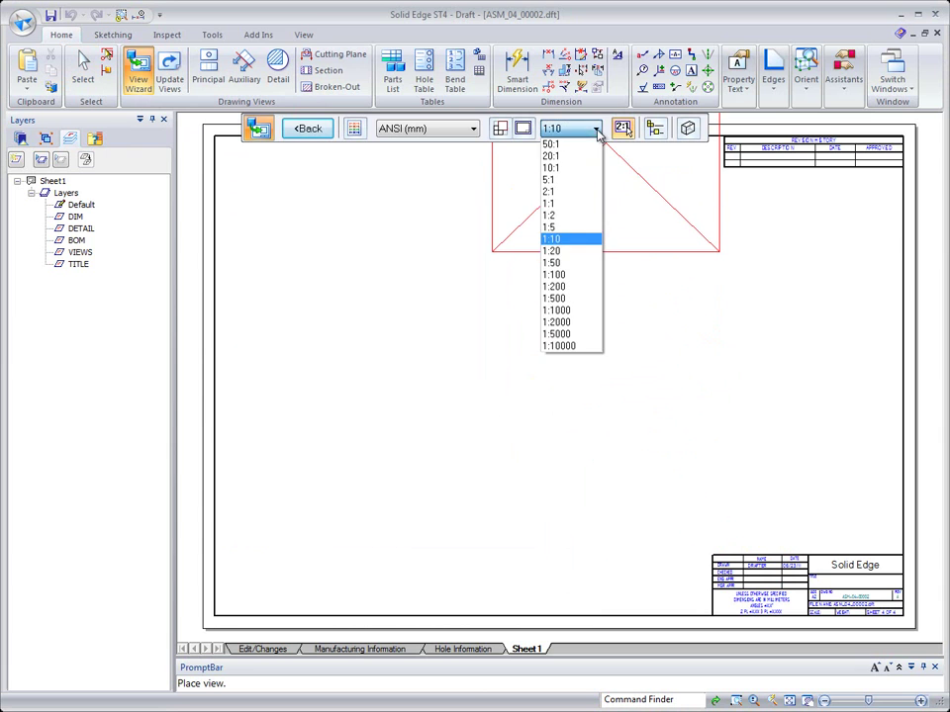
click(585, 228)
click(689, 128)
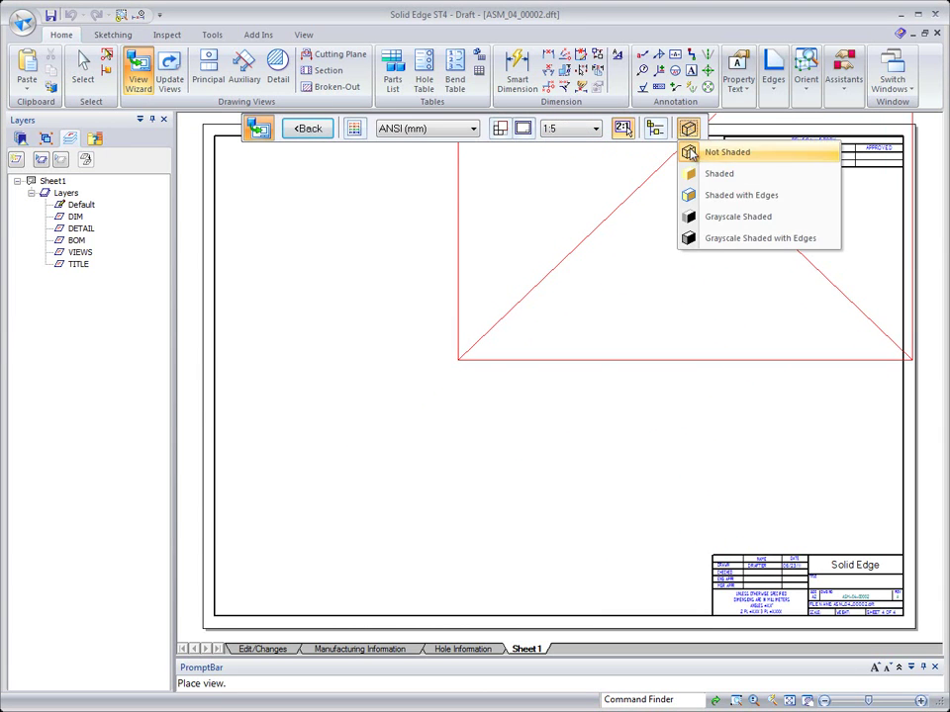
click(701, 196)
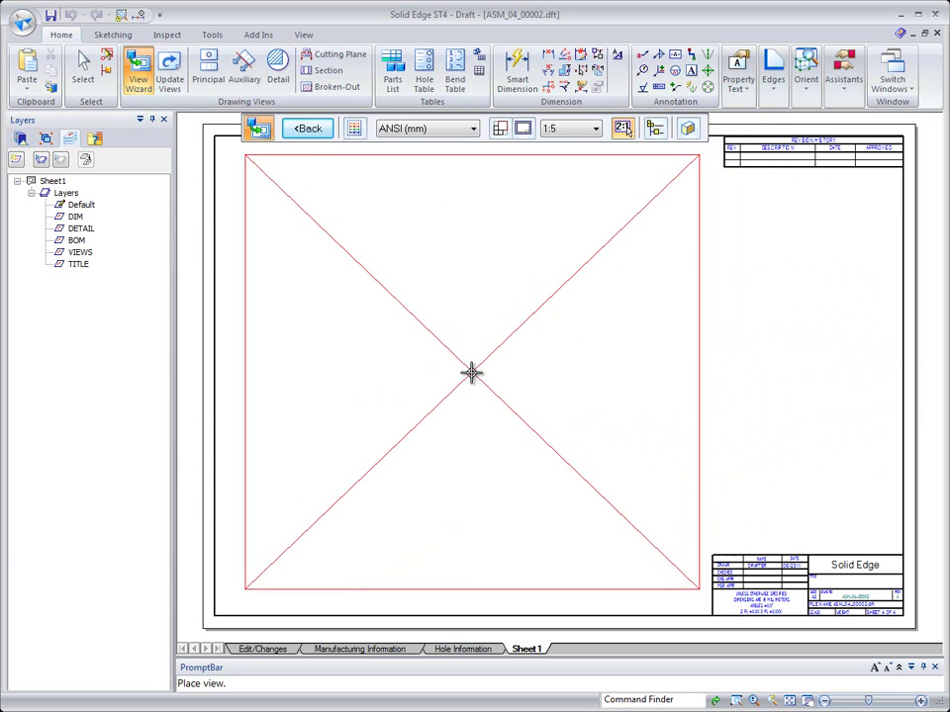
click(469, 374)
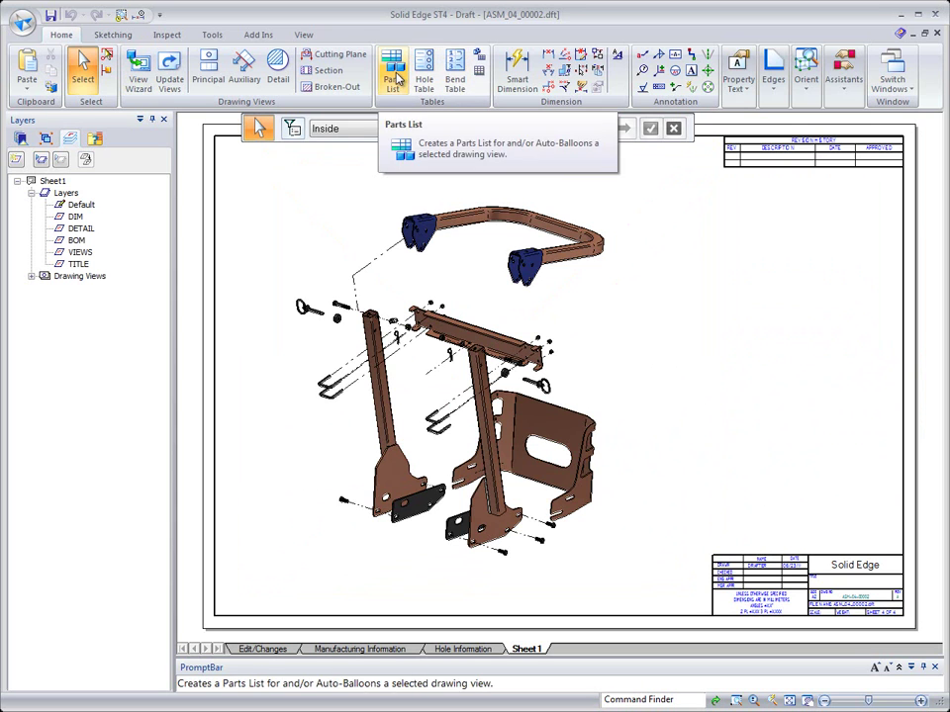
Add a parts list with automatic balloons for the exploded view, using the saved INDENTED settings.
click(398, 89)
click(430, 221)
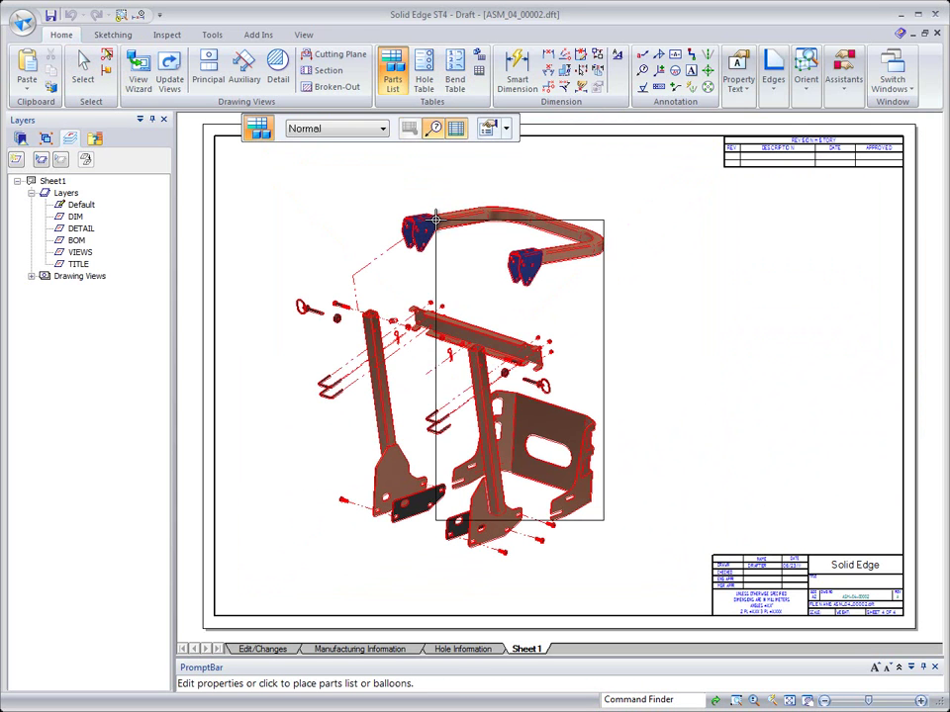
click(506, 130)
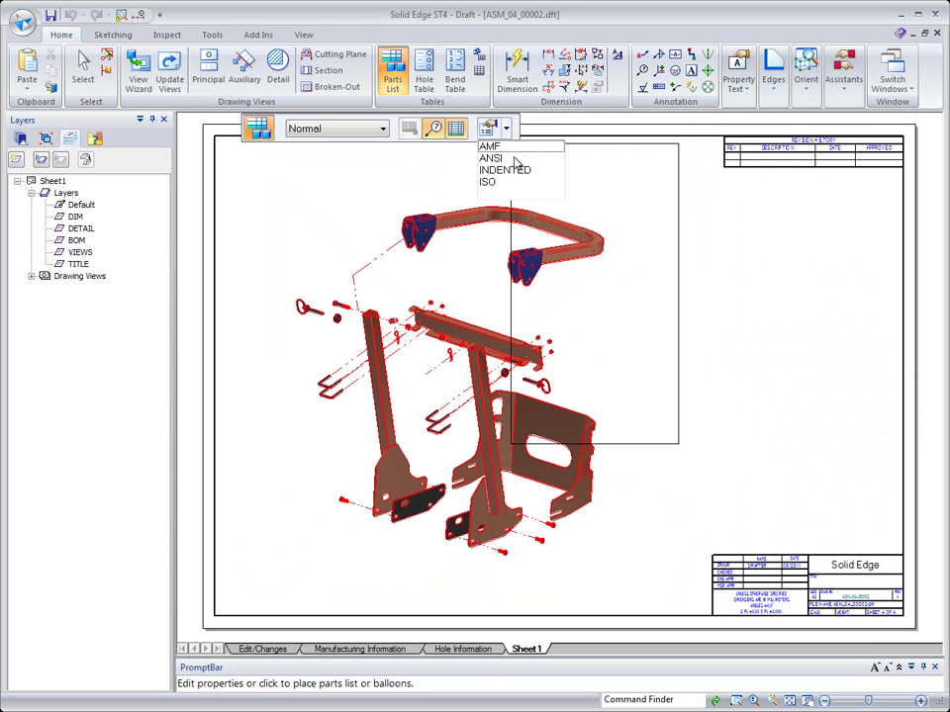
click(516, 170)
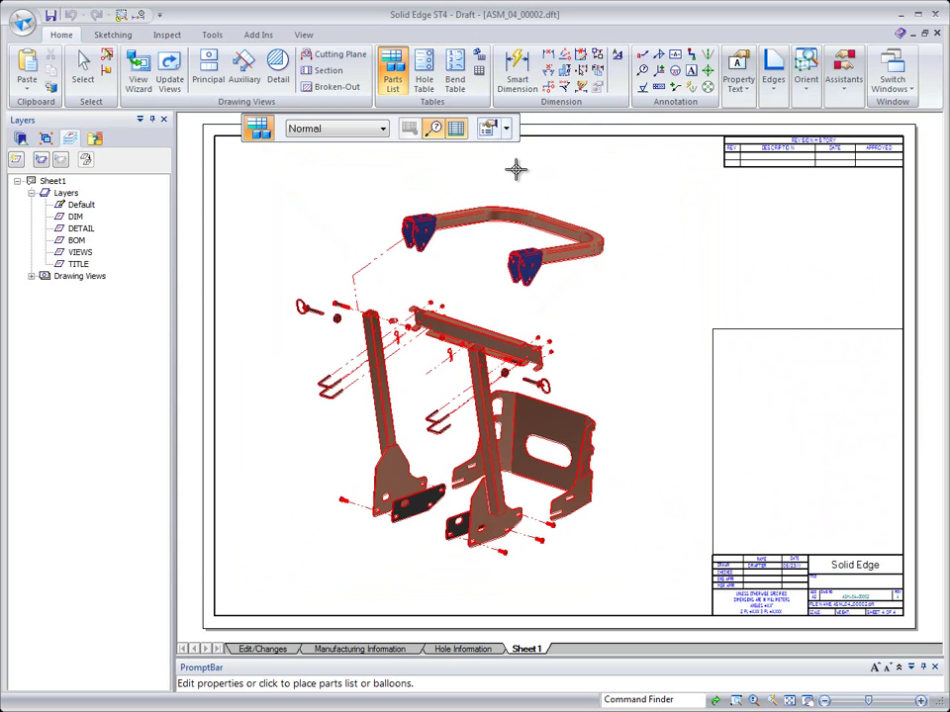
click(639, 315)
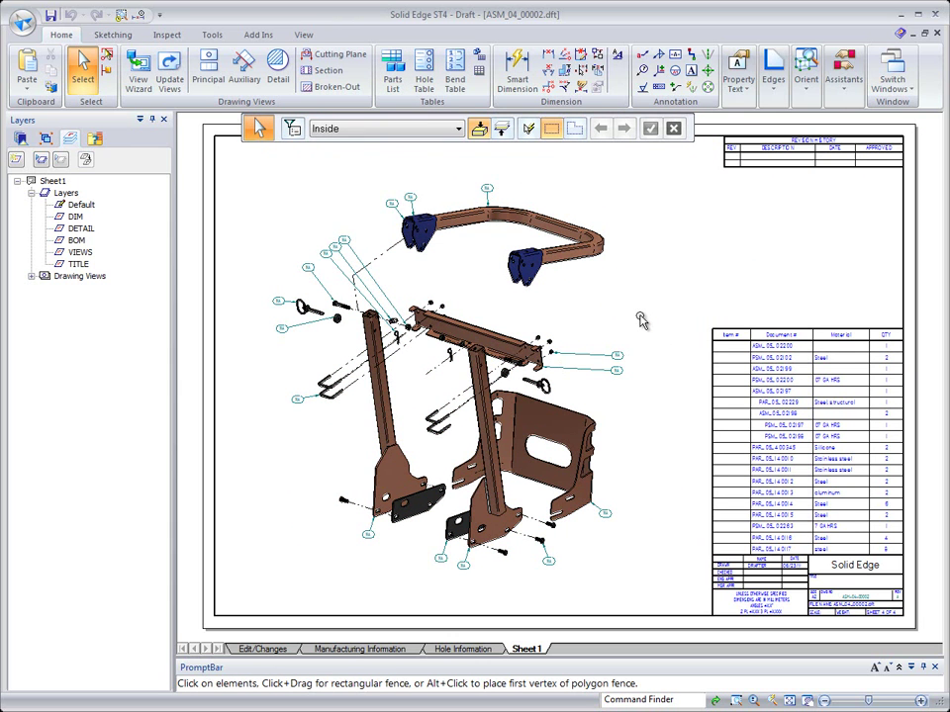
Turn off the use of assembly generated item numbers for the parts list on the new sheet.
scroll(641, 316, up, 5)
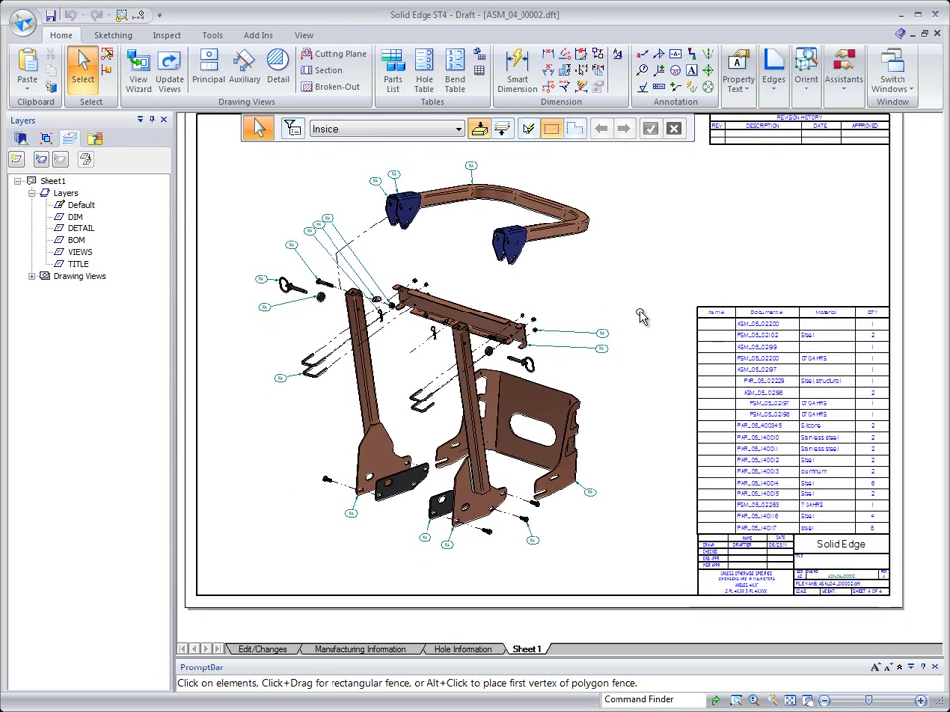
scroll(641, 316, up, 3)
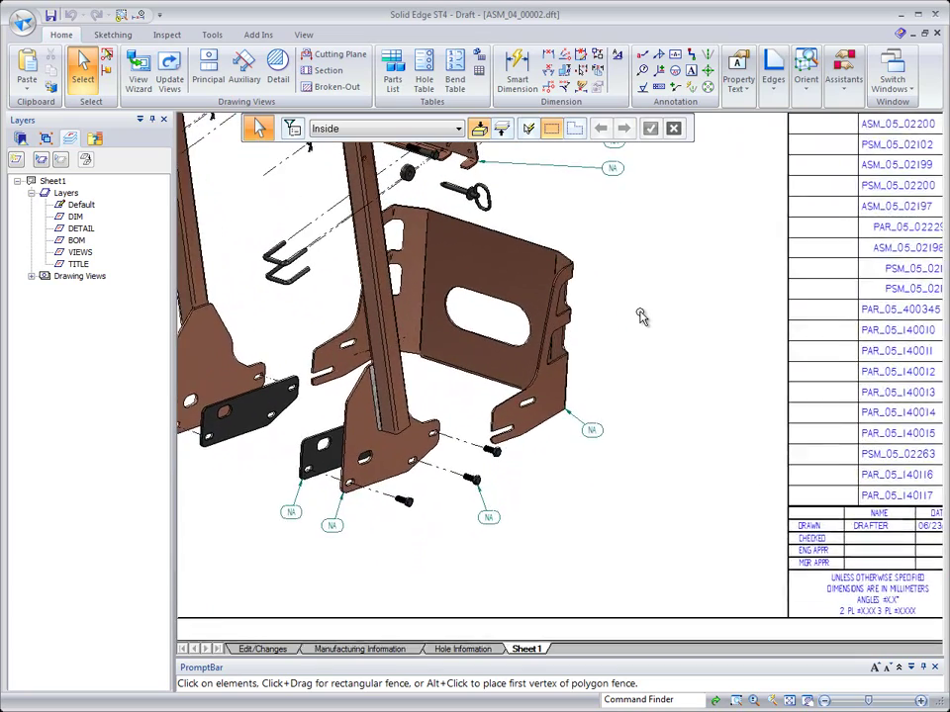
scroll(641, 315, down, 2)
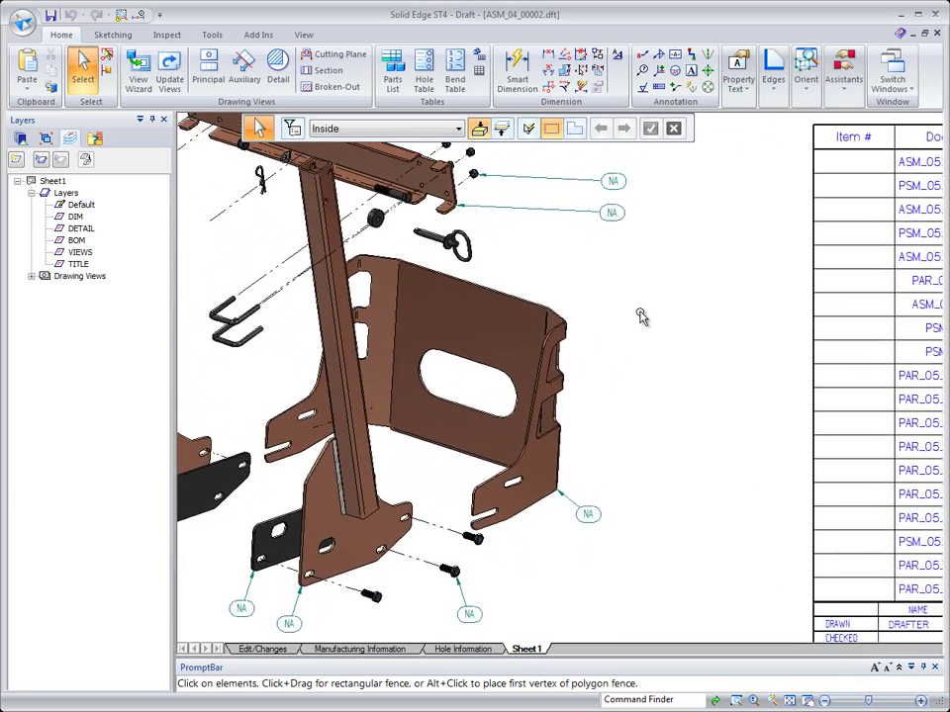
scroll(642, 316, down, 2)
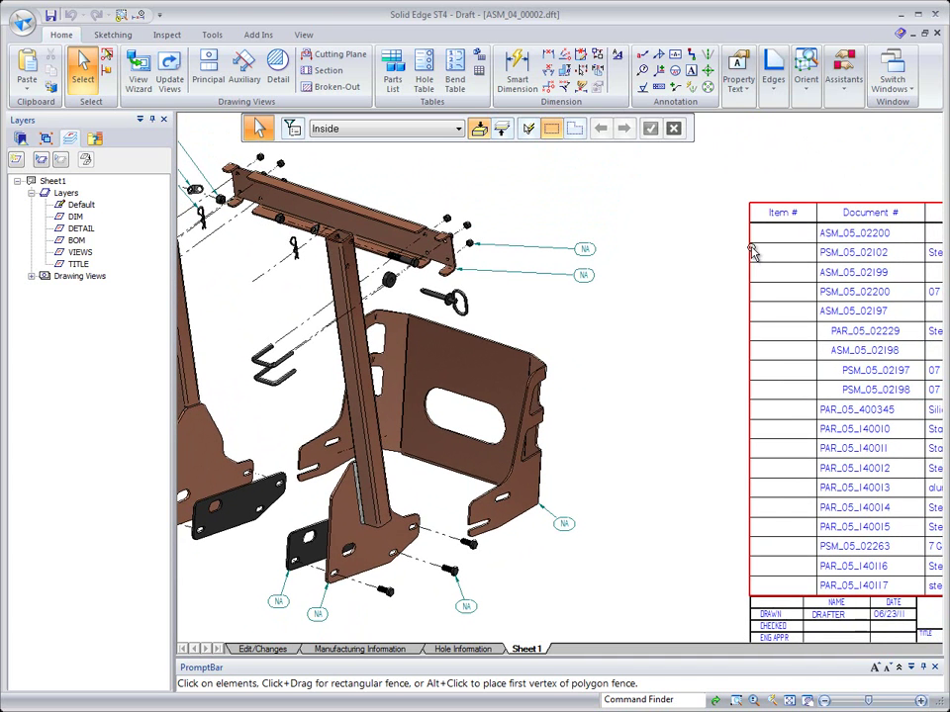
double_click(752, 255)
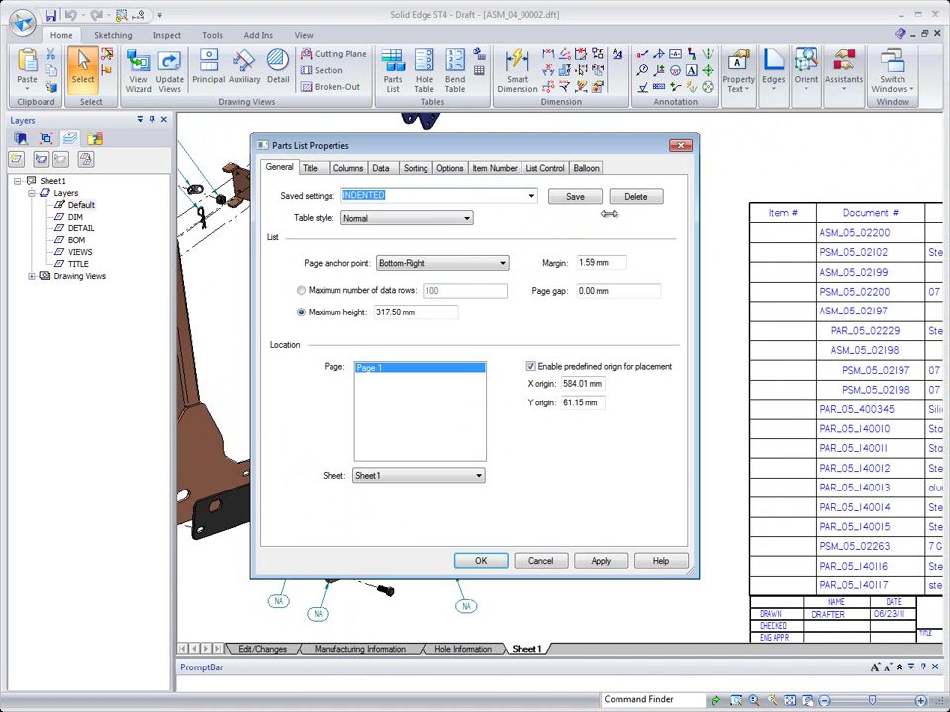
click(537, 168)
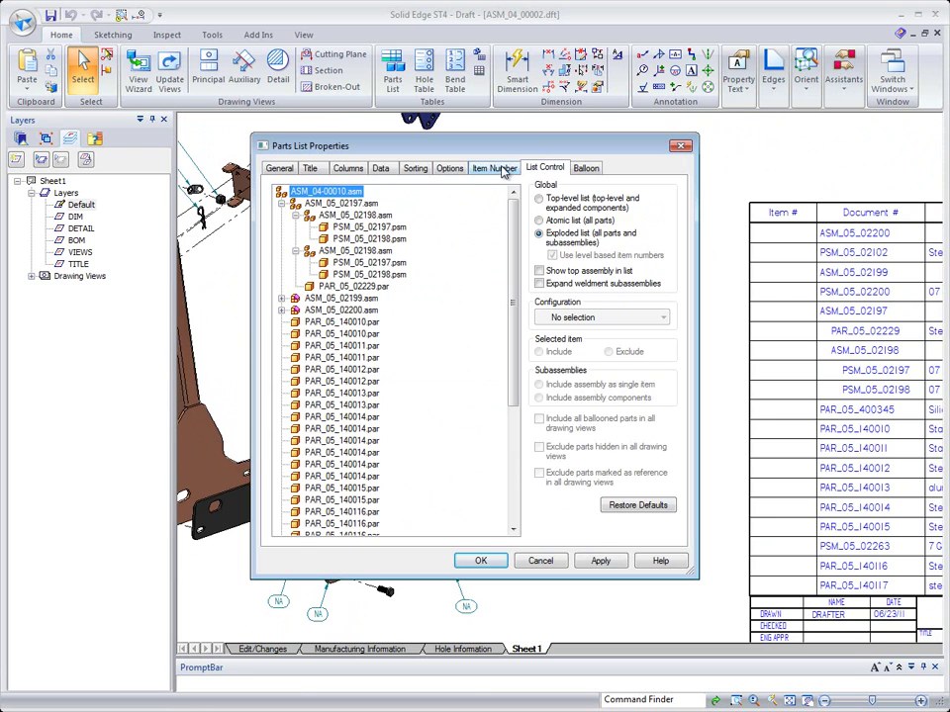
click(500, 170)
click(460, 170)
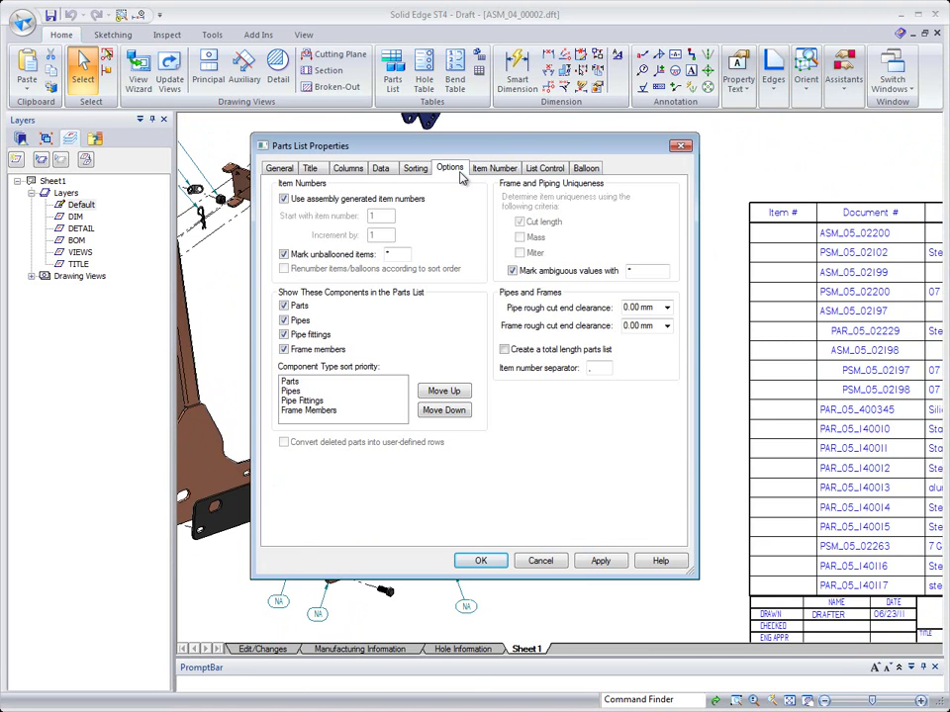
click(284, 200)
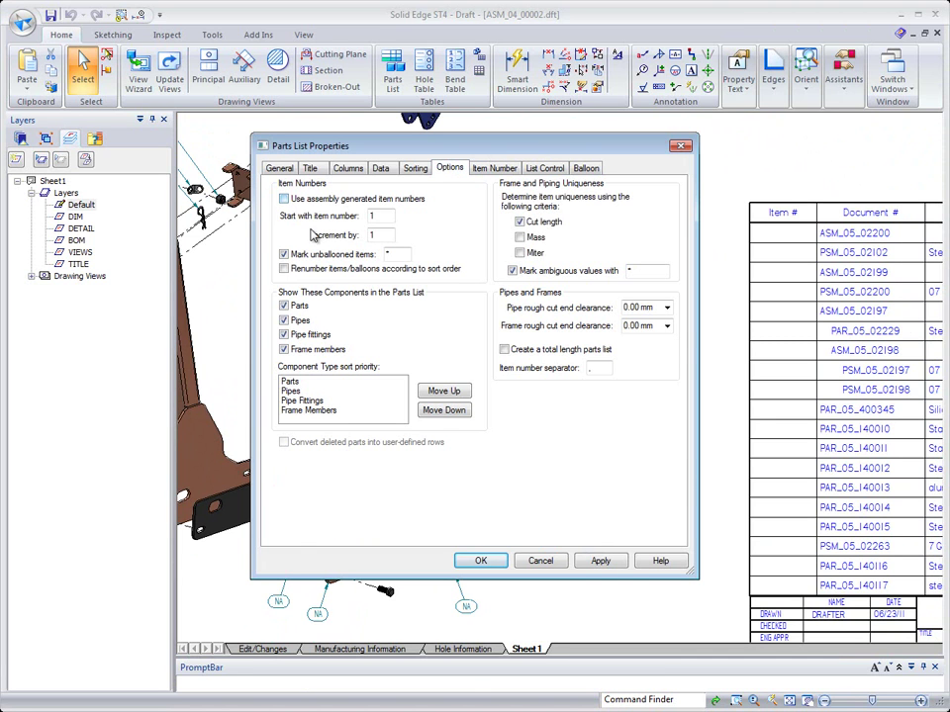
click(480, 561)
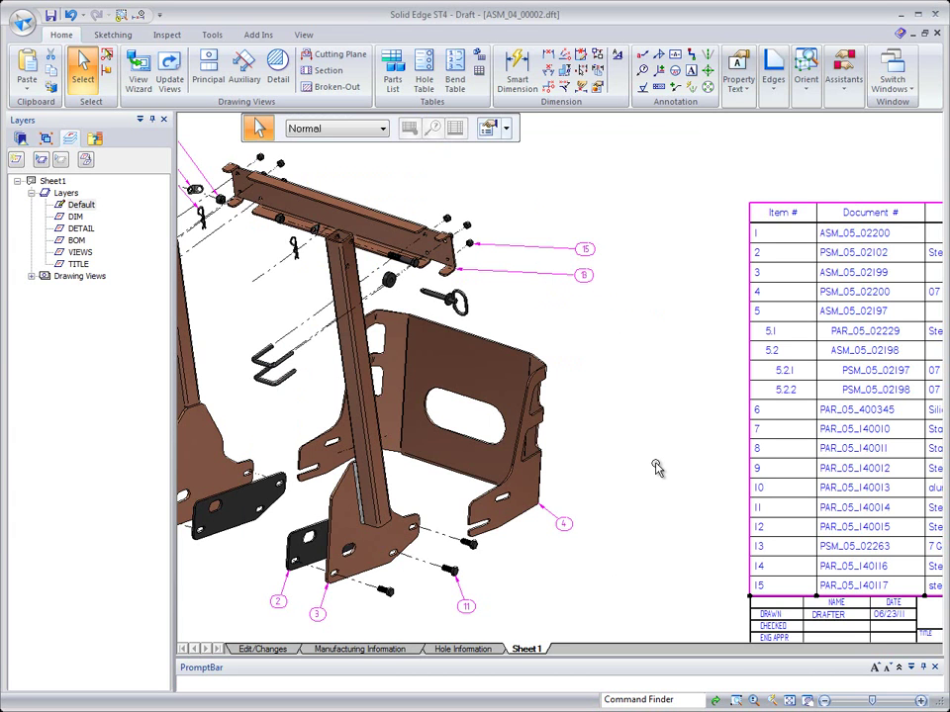
key(Escape)
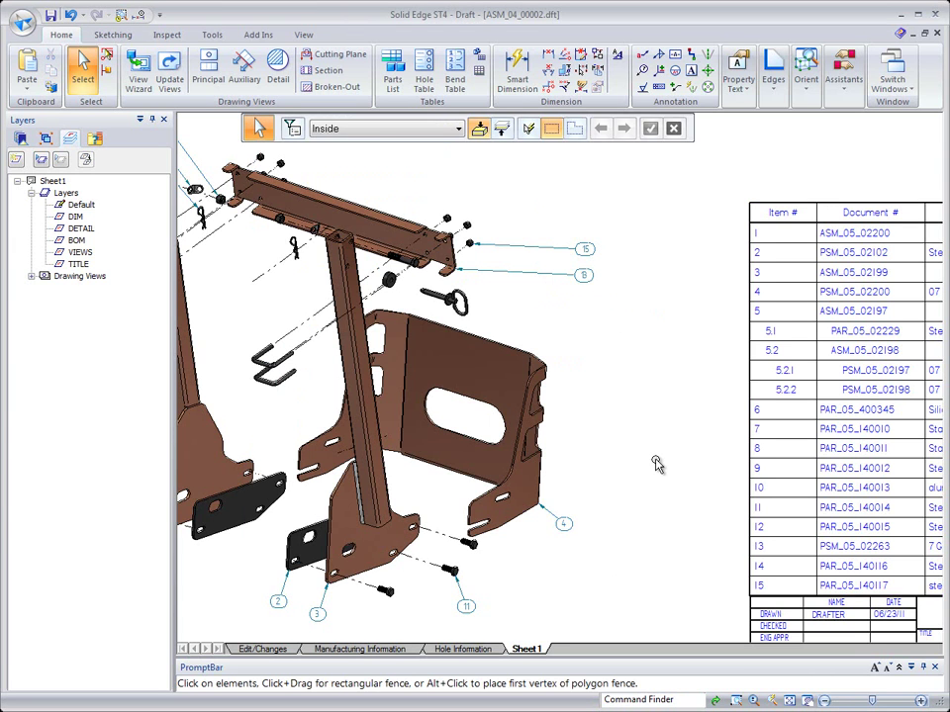
Add the header title "Part Lists" to the parts list beside the exploded view.
scroll(656, 463, down, 3)
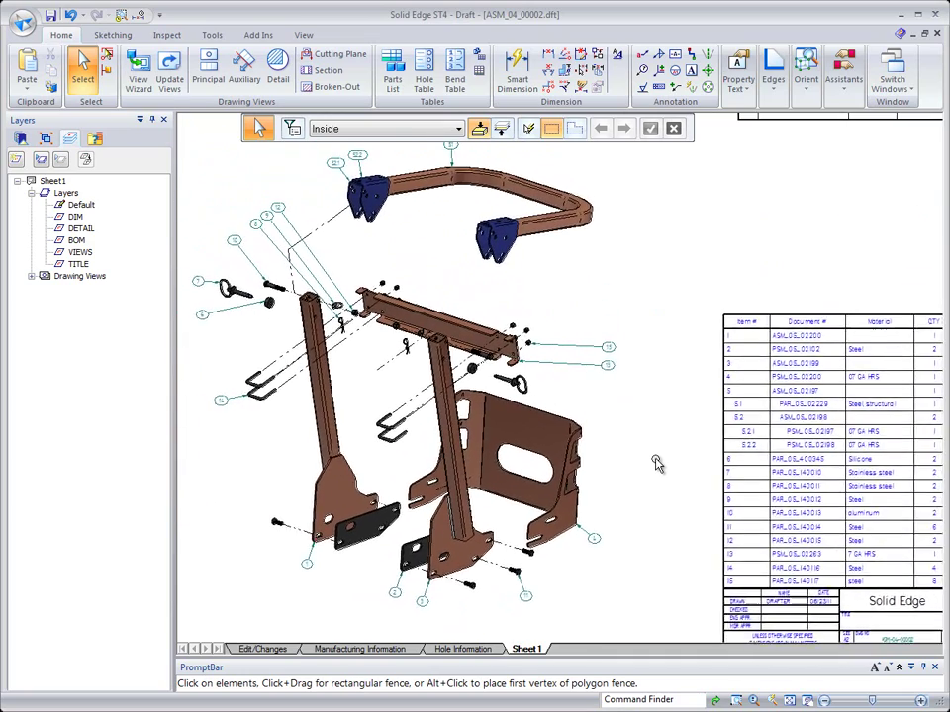
scroll(656, 463, down, 1)
scroll(656, 463, up, 3)
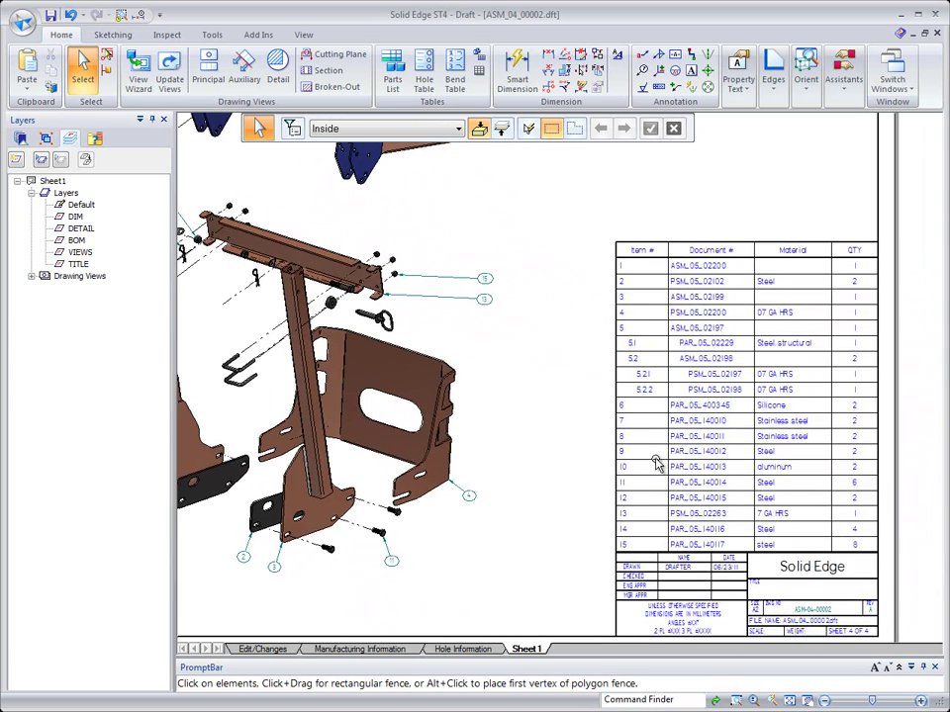
scroll(656, 463, up, 1)
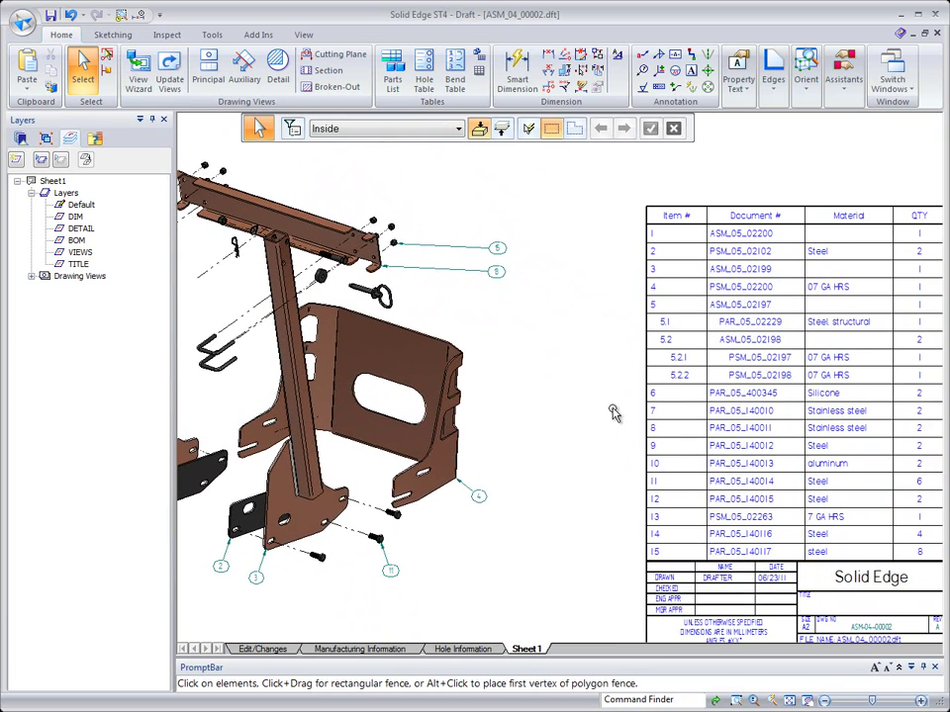
middle_drag(621, 410, 611, 409)
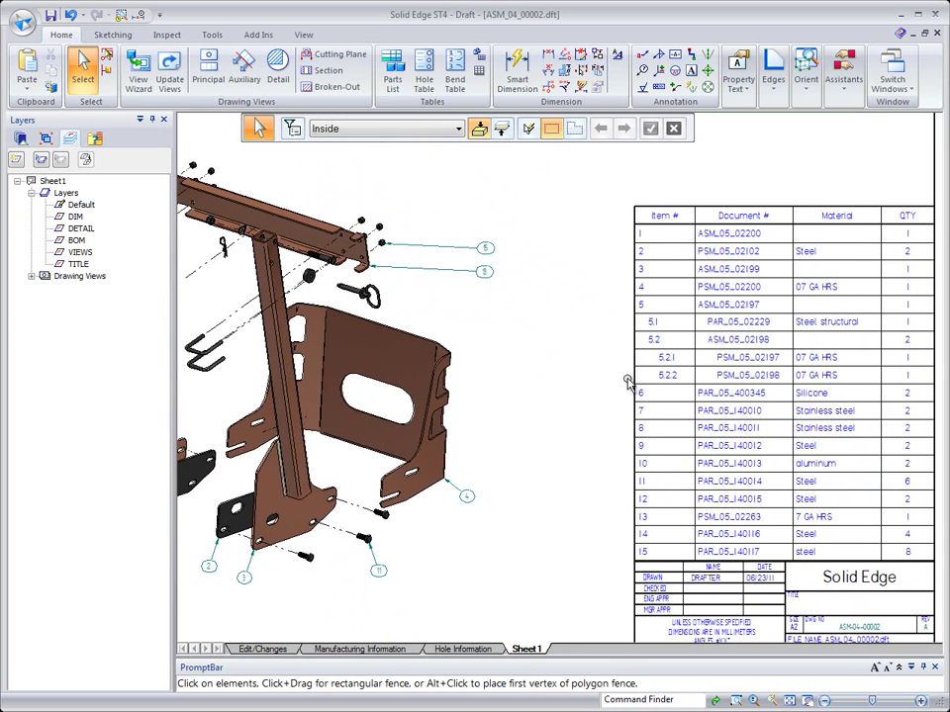
double_click(631, 378)
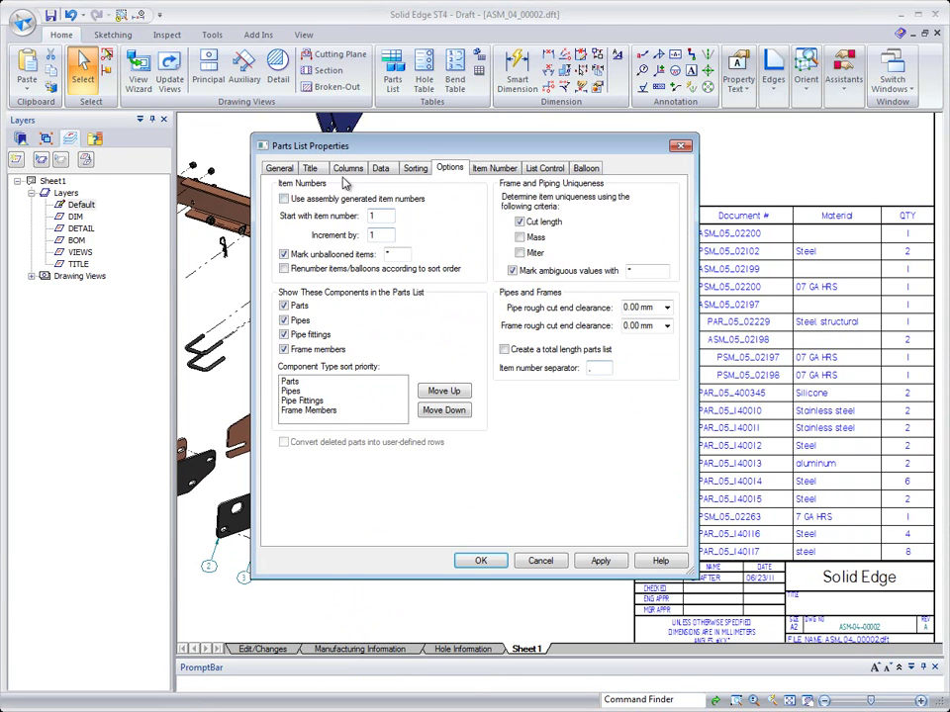
click(309, 168)
click(302, 212)
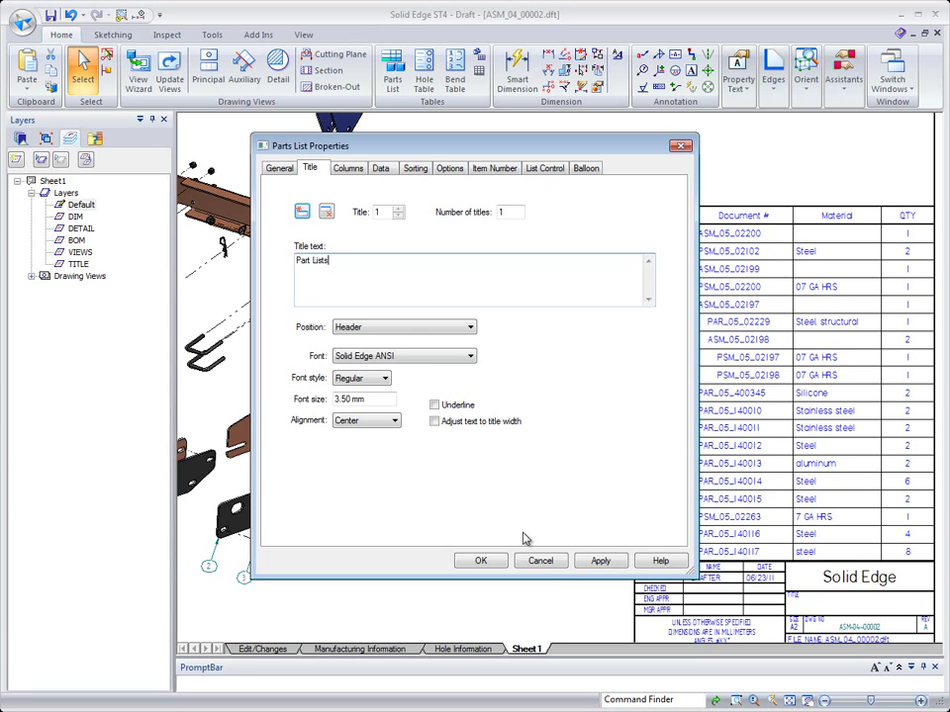
click(597, 561)
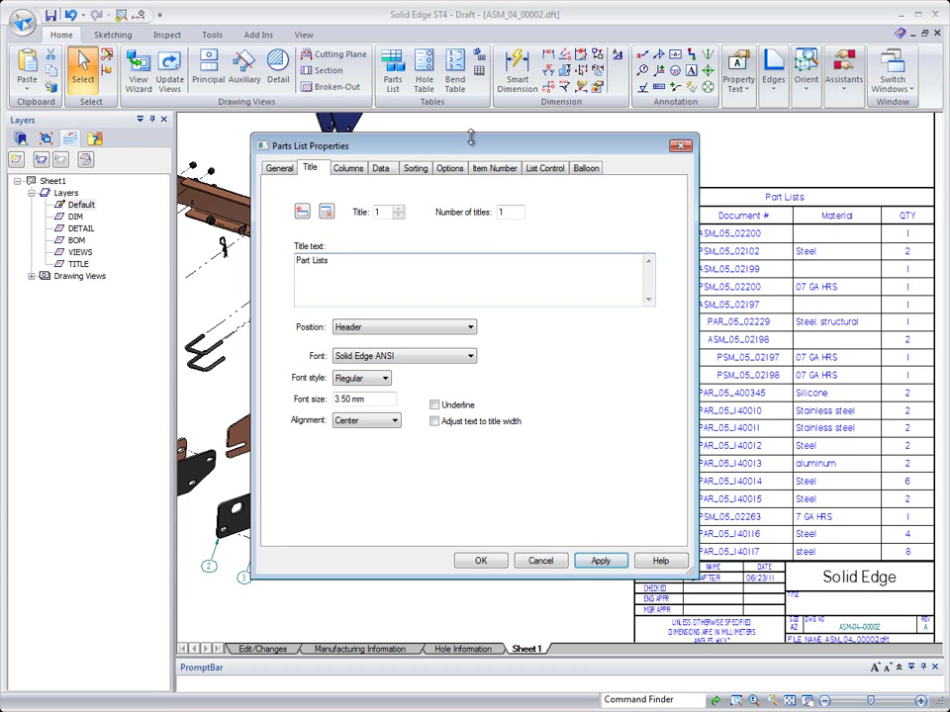
Format the parts list title in the Arial Black font at a size of 7 mm.
drag(473, 146, 384, 172)
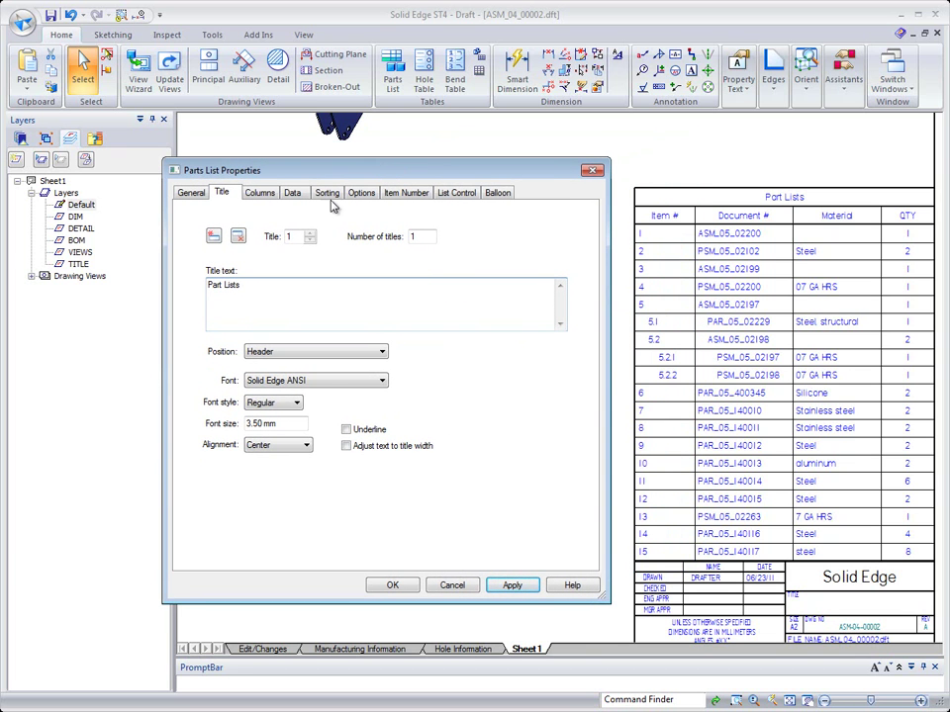
click(381, 380)
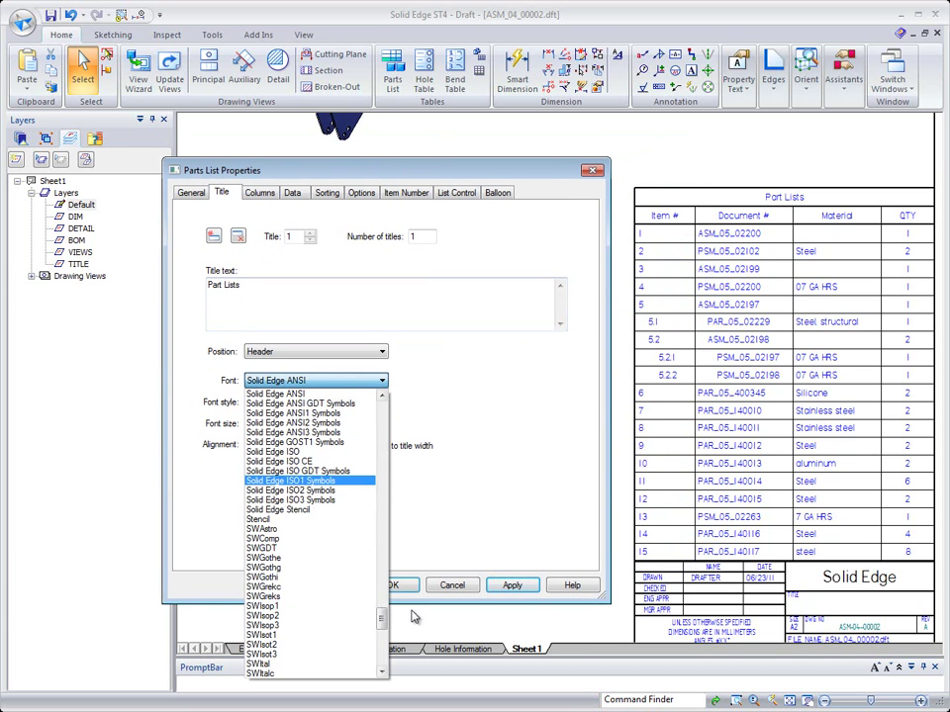
drag(383, 621, 382, 408)
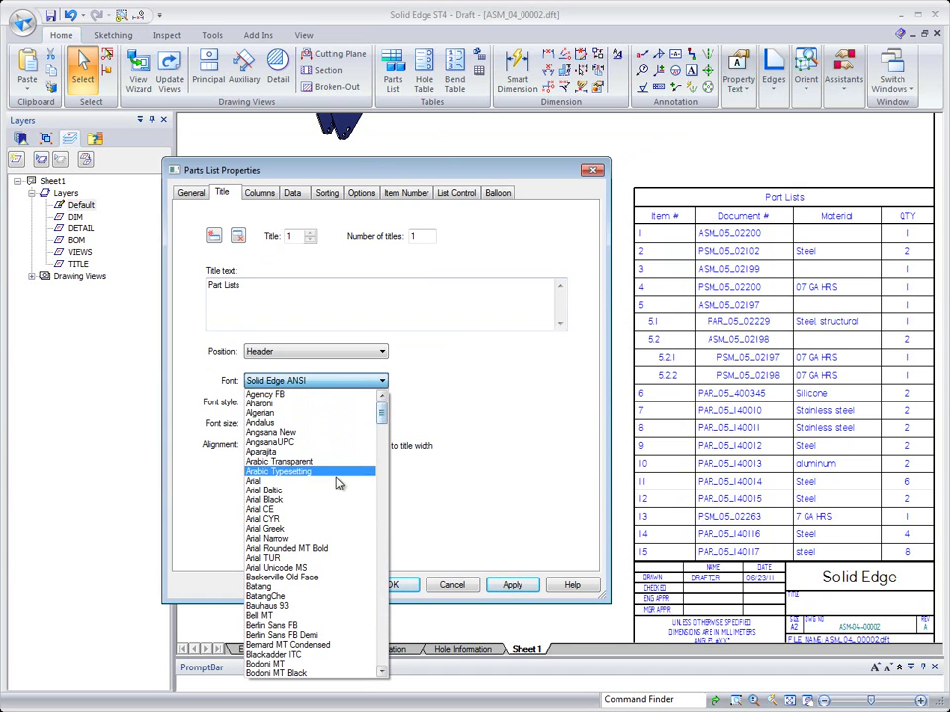
click(331, 500)
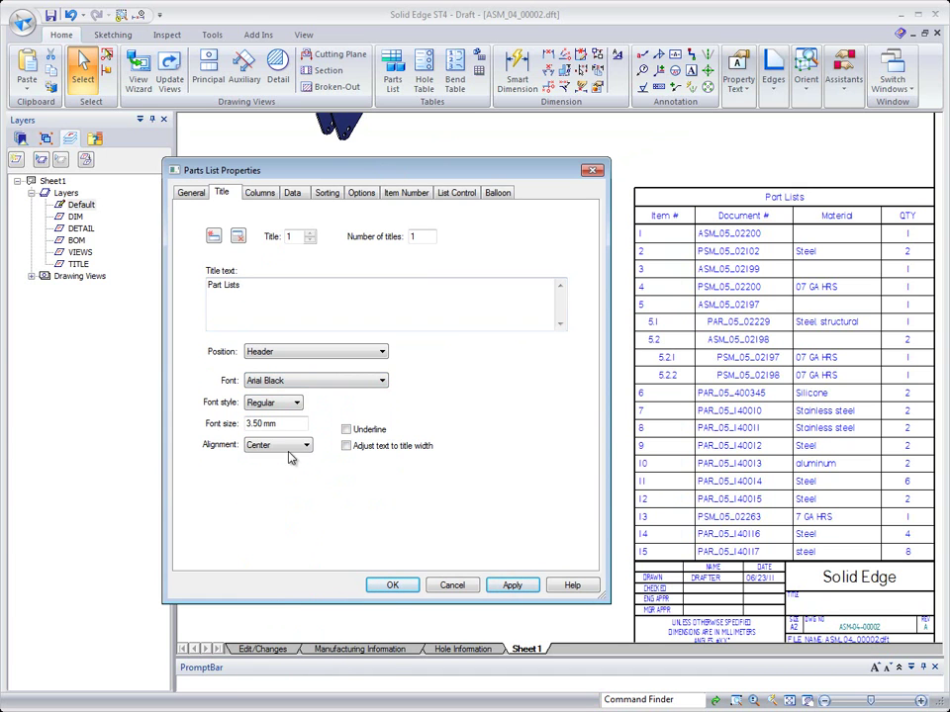
drag(281, 423, 216, 417)
text(7)
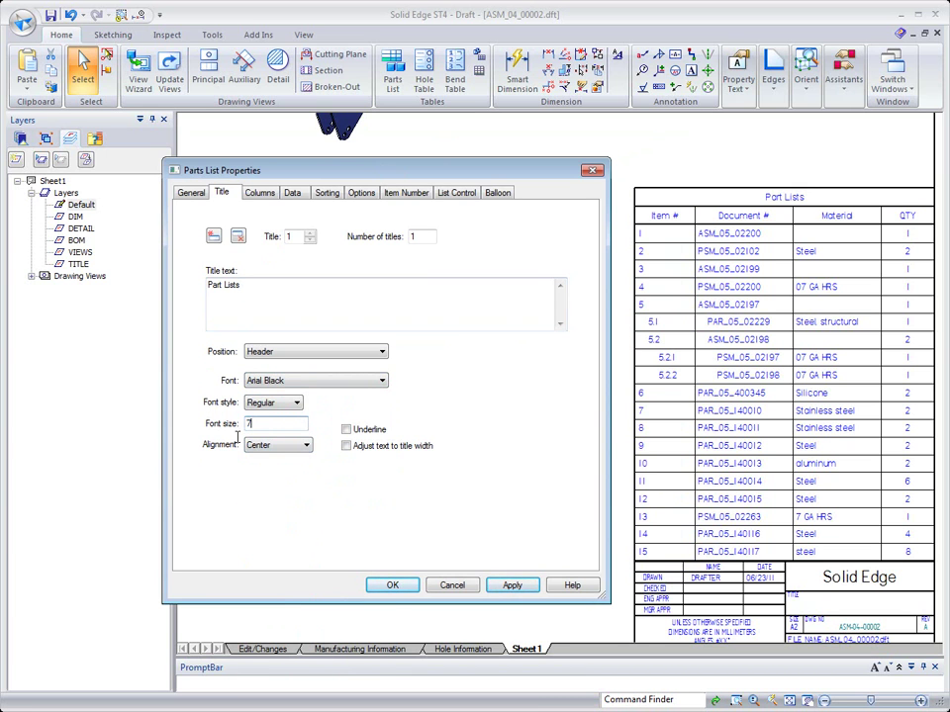
click(505, 586)
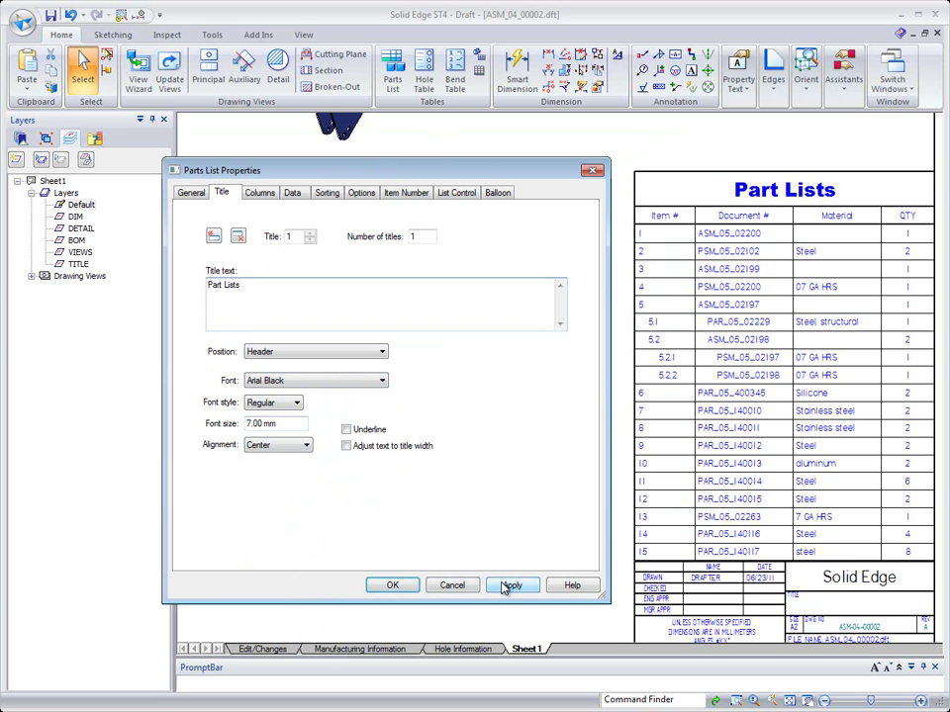
Merge vertical cells with the same value in the Material column and center its data horizontally and vertically.
click(261, 195)
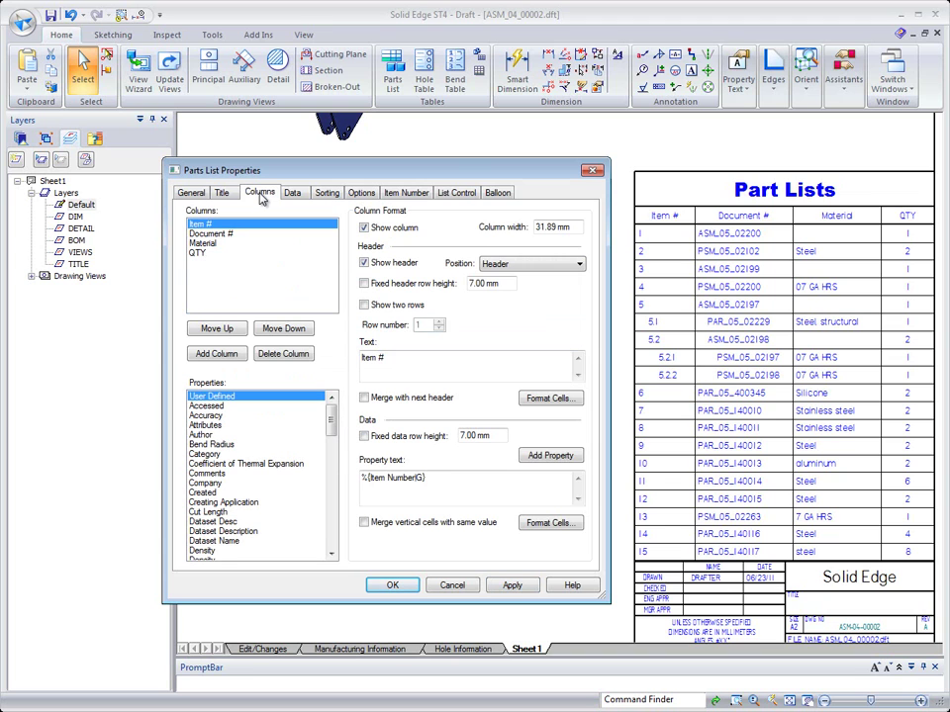
click(213, 242)
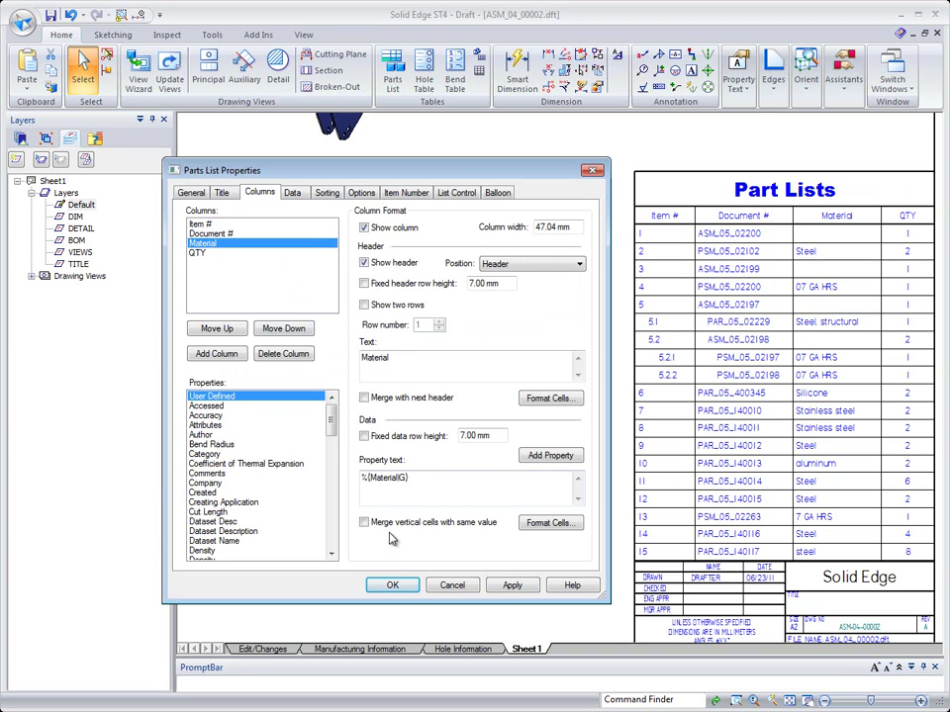
click(532, 525)
click(375, 339)
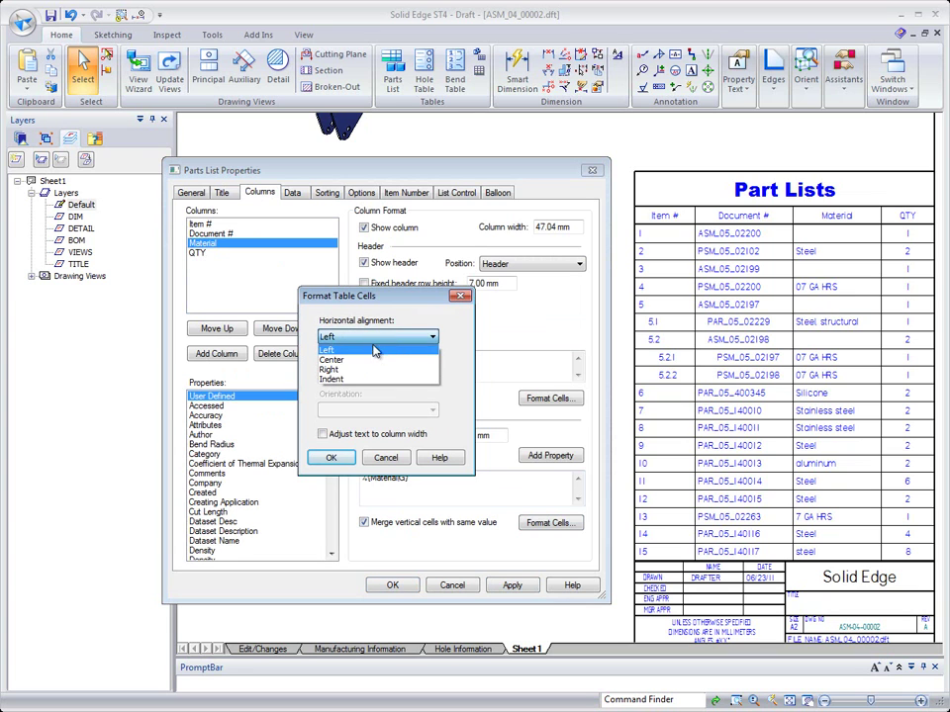
click(375, 364)
click(375, 373)
click(376, 390)
click(333, 458)
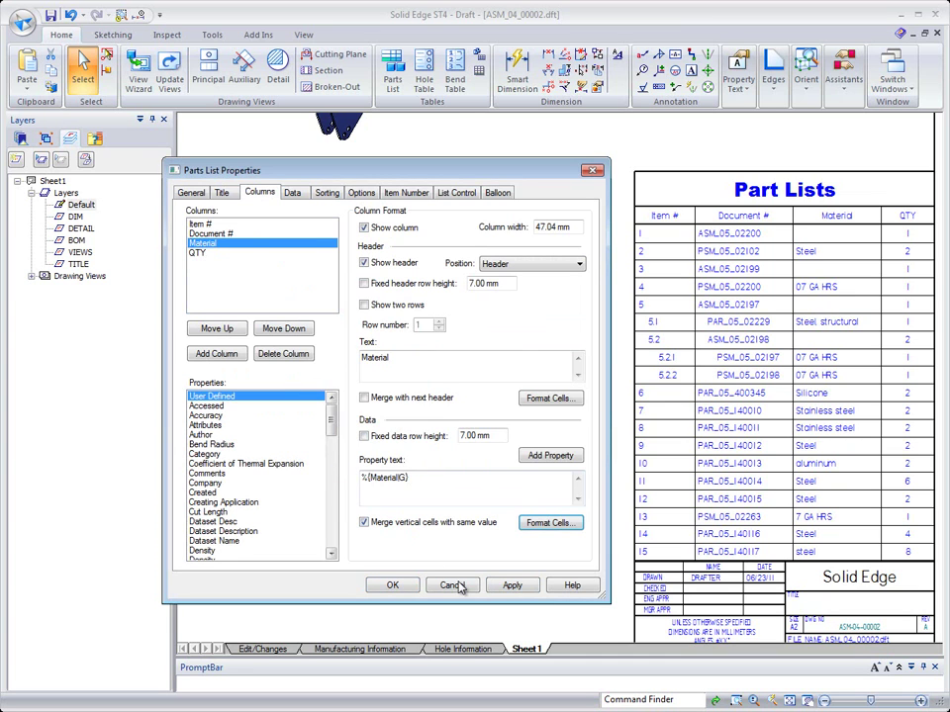
click(510, 586)
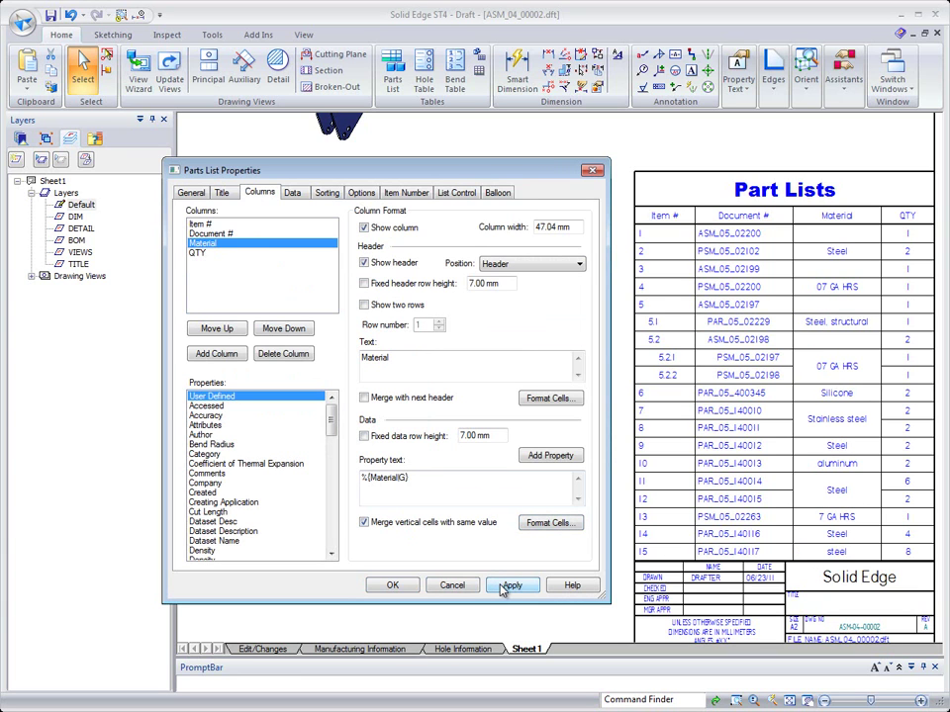
Try setting the QTY column's header text orientation to Rotated.
click(198, 254)
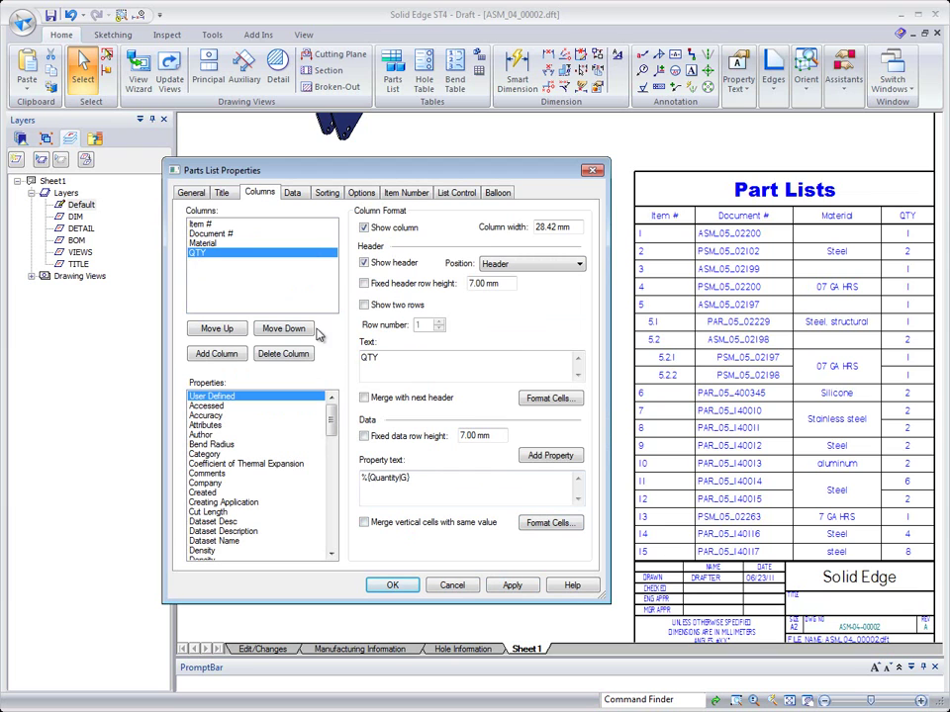
click(550, 398)
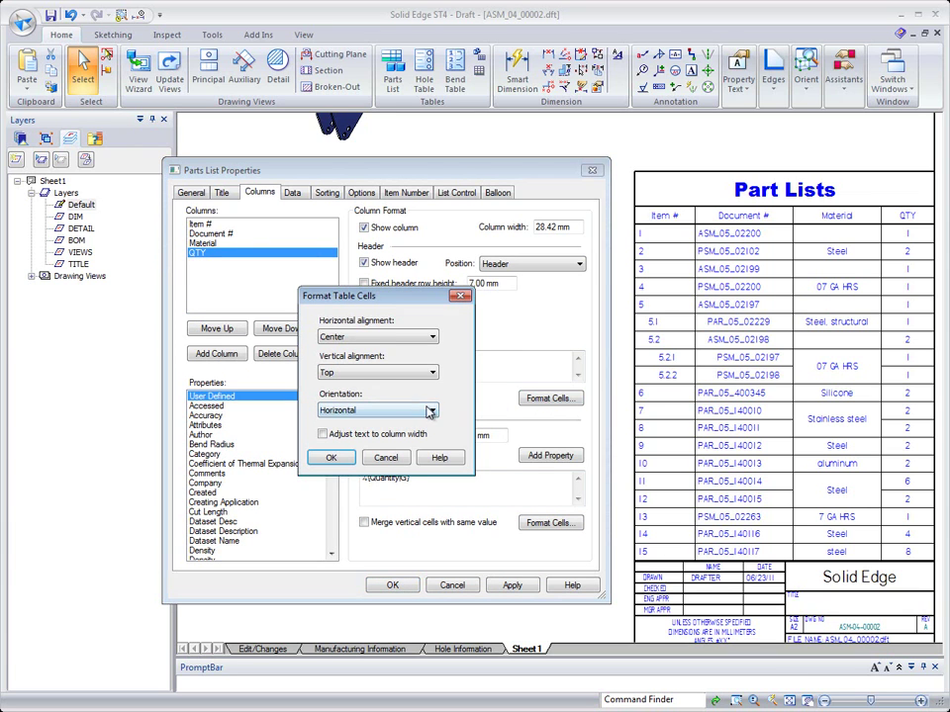
click(436, 415)
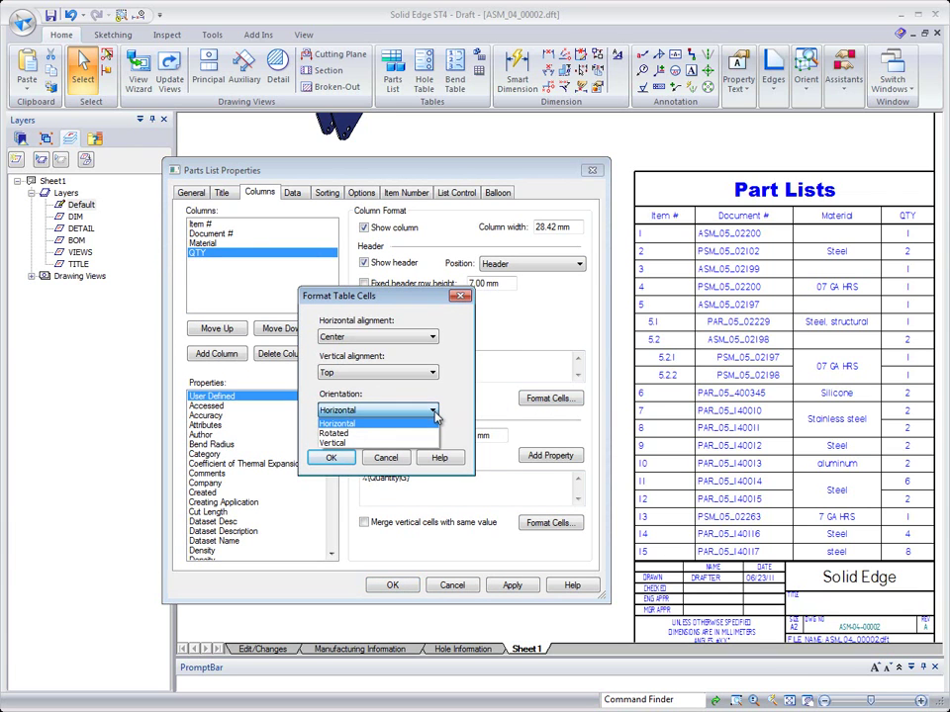
click(415, 436)
click(330, 457)
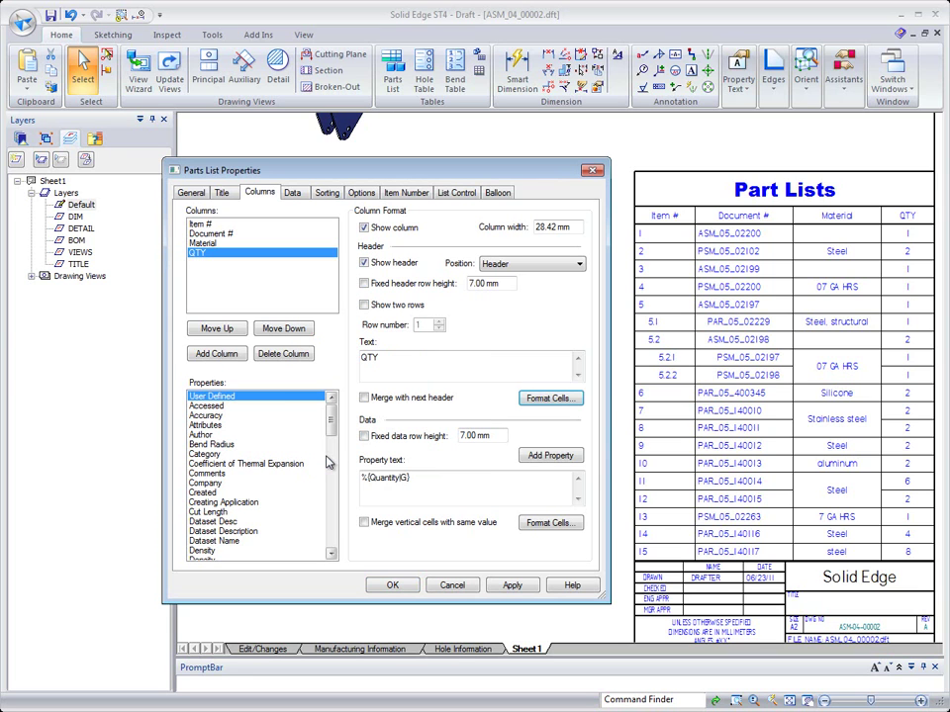
click(509, 586)
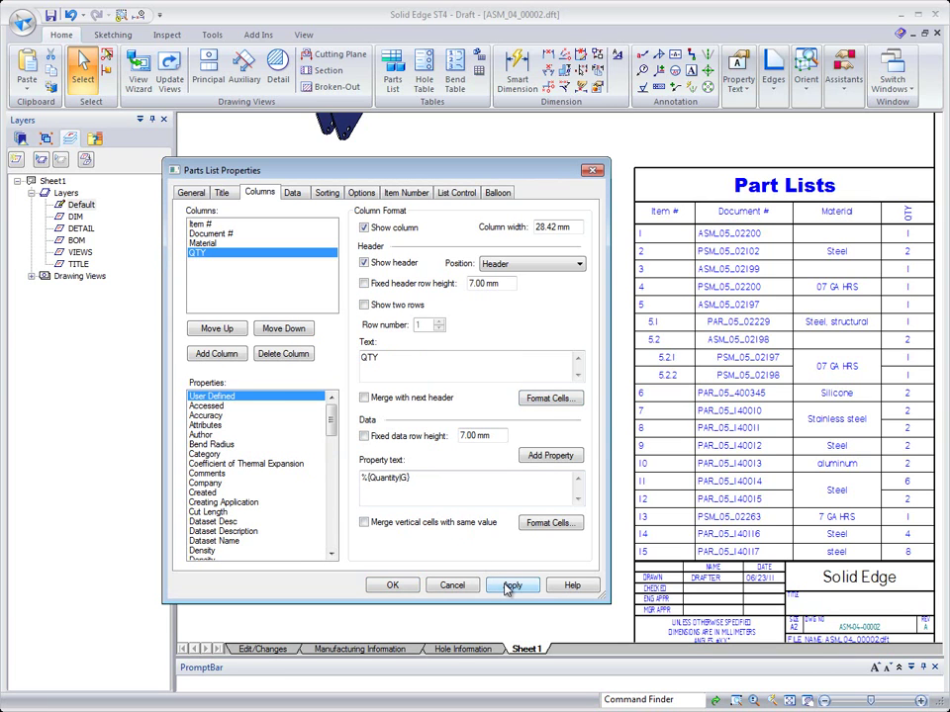
Show two header rows for the Material and QTY columns, with "Per Assy" as the second-row text of both.
click(207, 242)
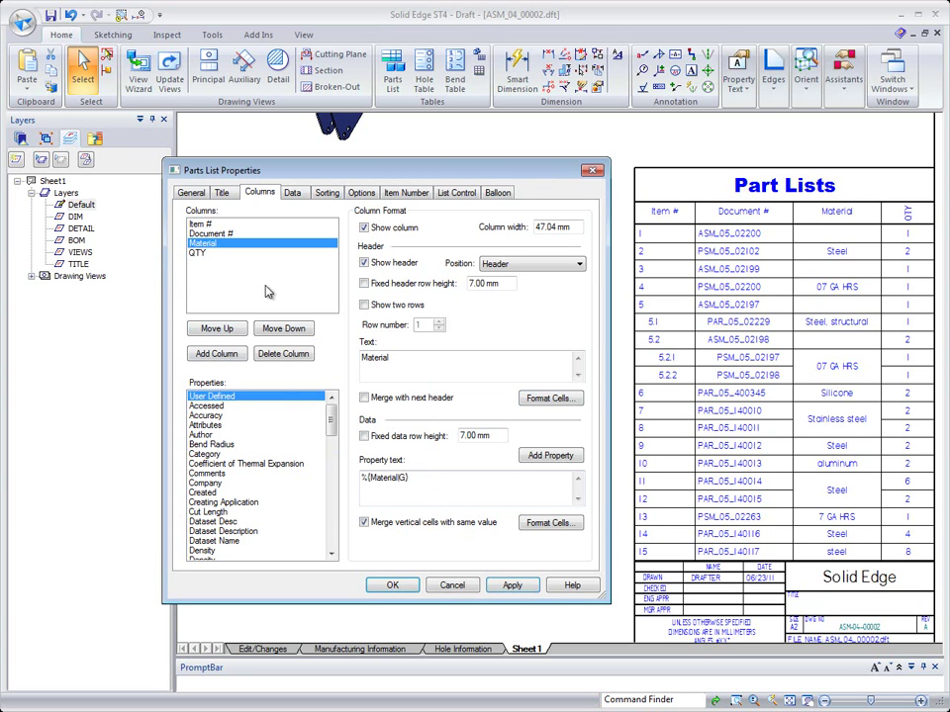
click(365, 306)
click(440, 323)
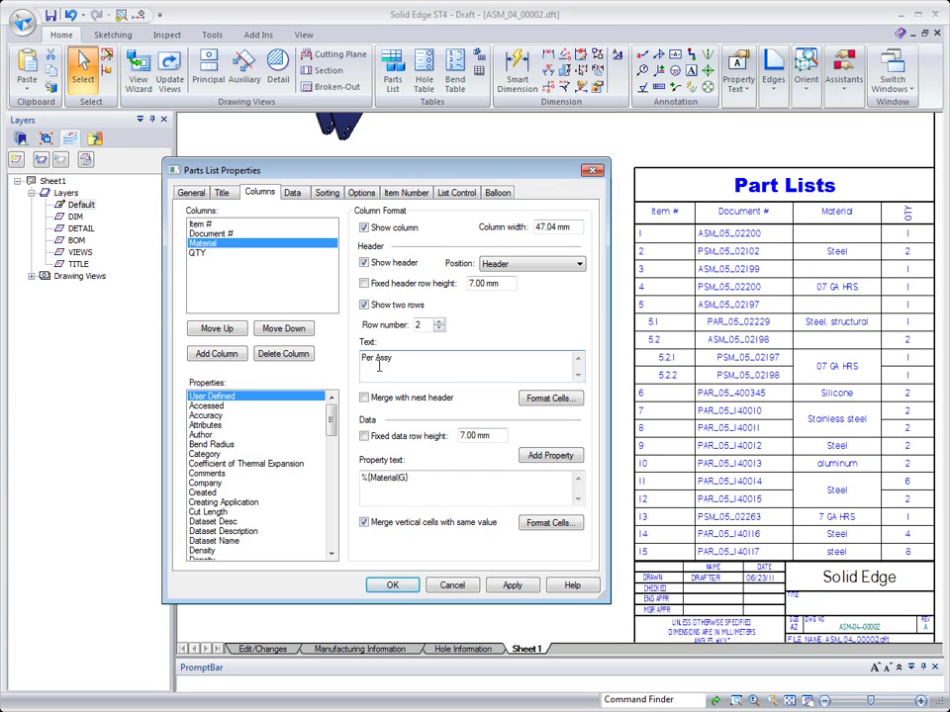
double_click(393, 357)
click(201, 254)
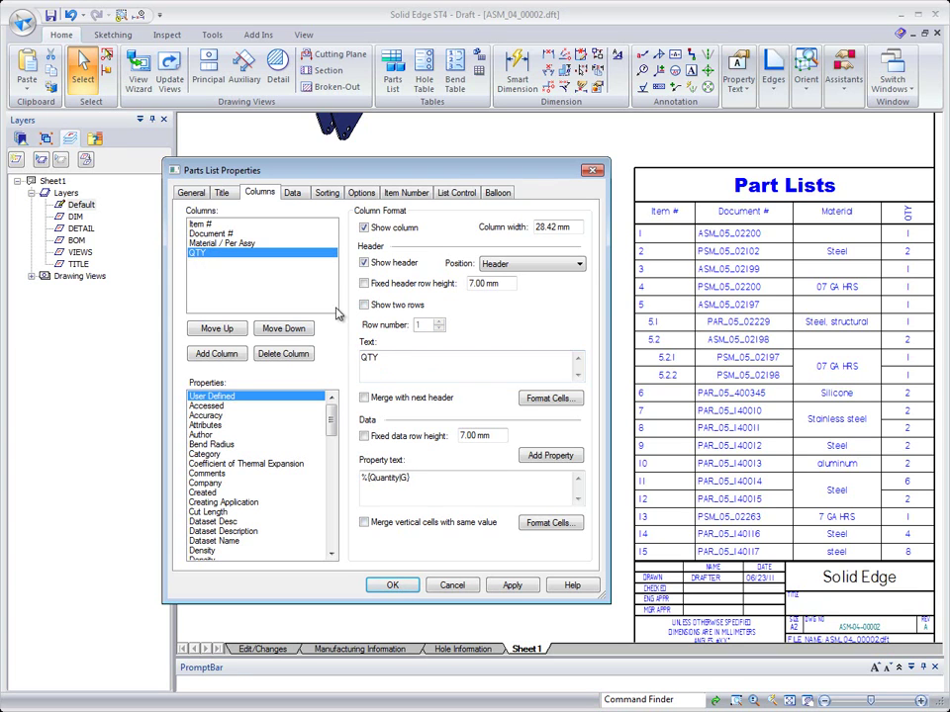
click(365, 306)
click(439, 321)
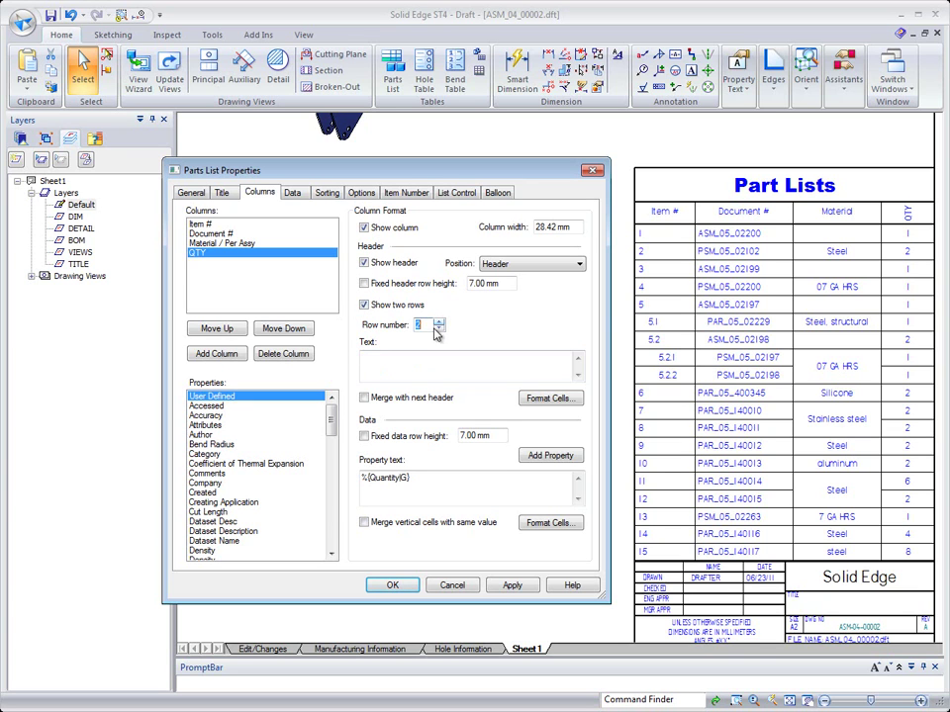
click(382, 358)
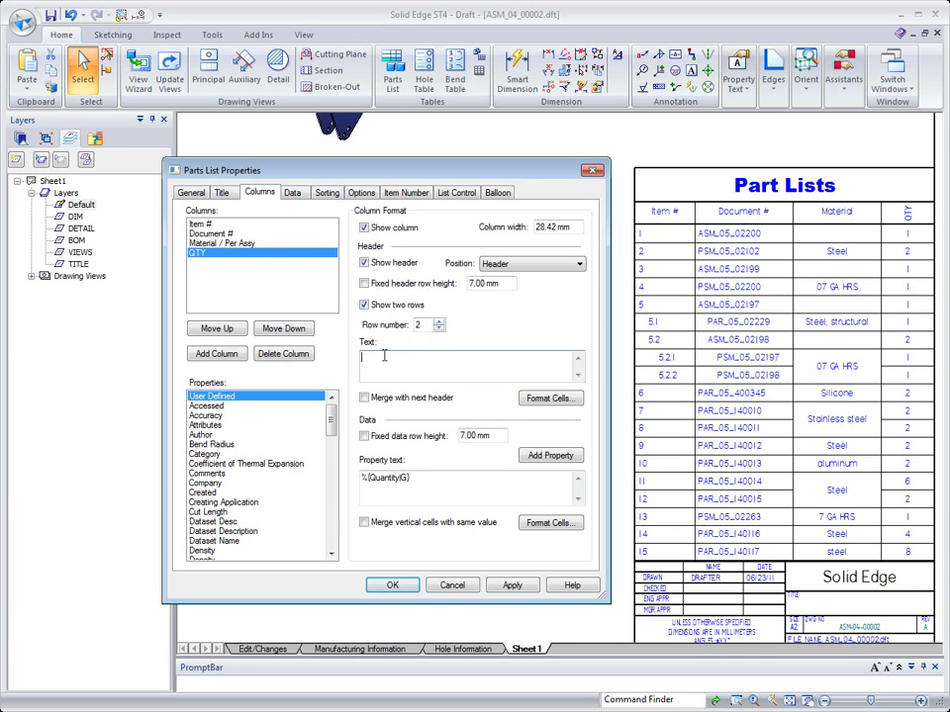
Merge the Material column's second header row with the next header, center its text horizontally and vertically, and accept the parts list properties.
click(247, 246)
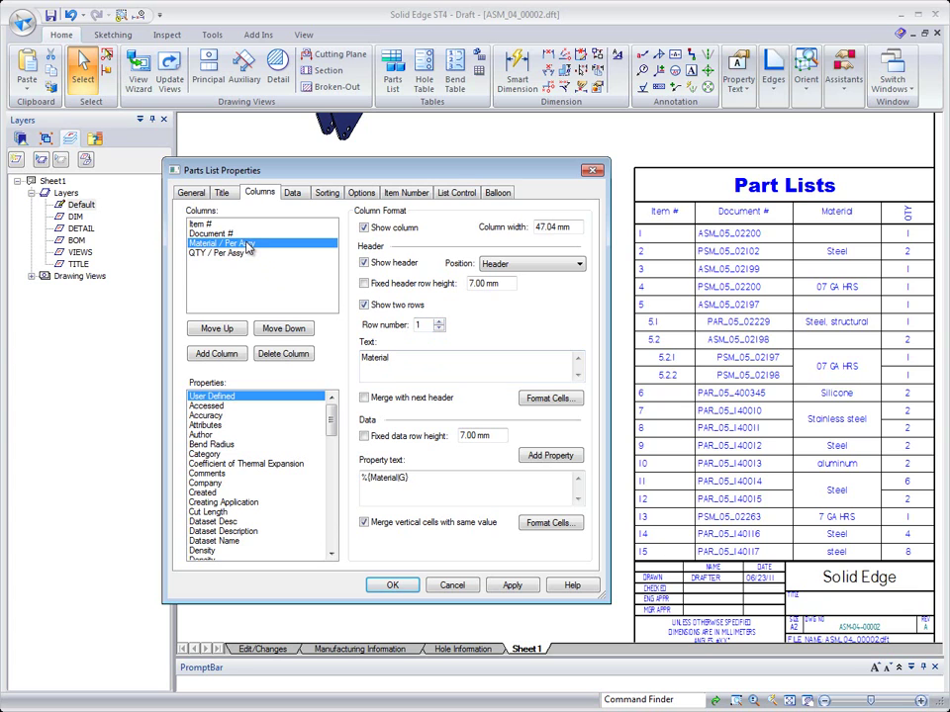
click(439, 321)
click(527, 400)
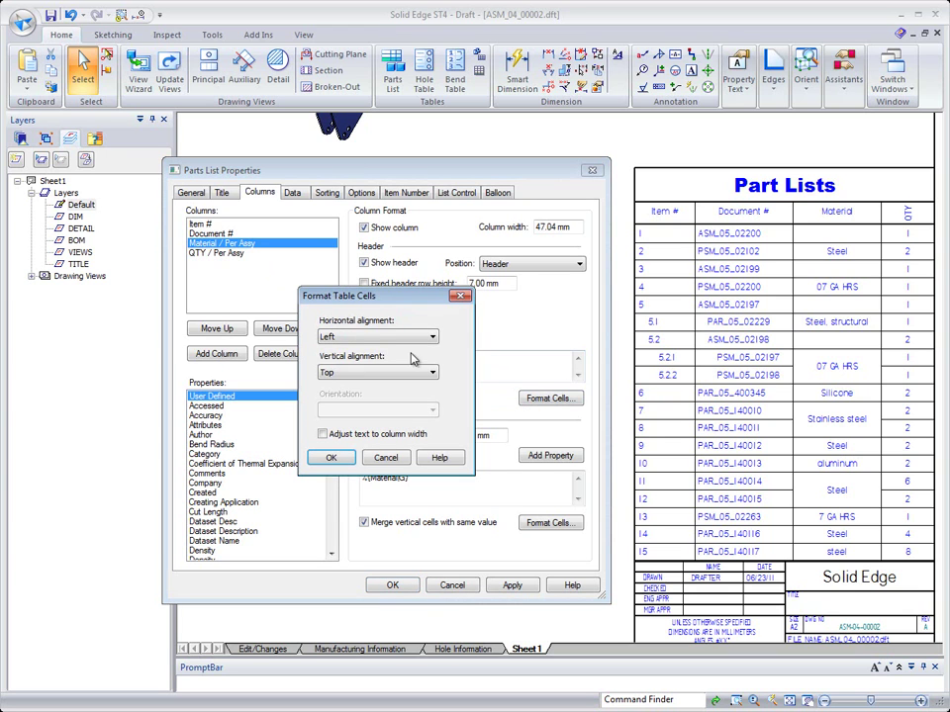
click(399, 337)
click(395, 359)
click(395, 366)
click(386, 393)
click(333, 458)
click(512, 586)
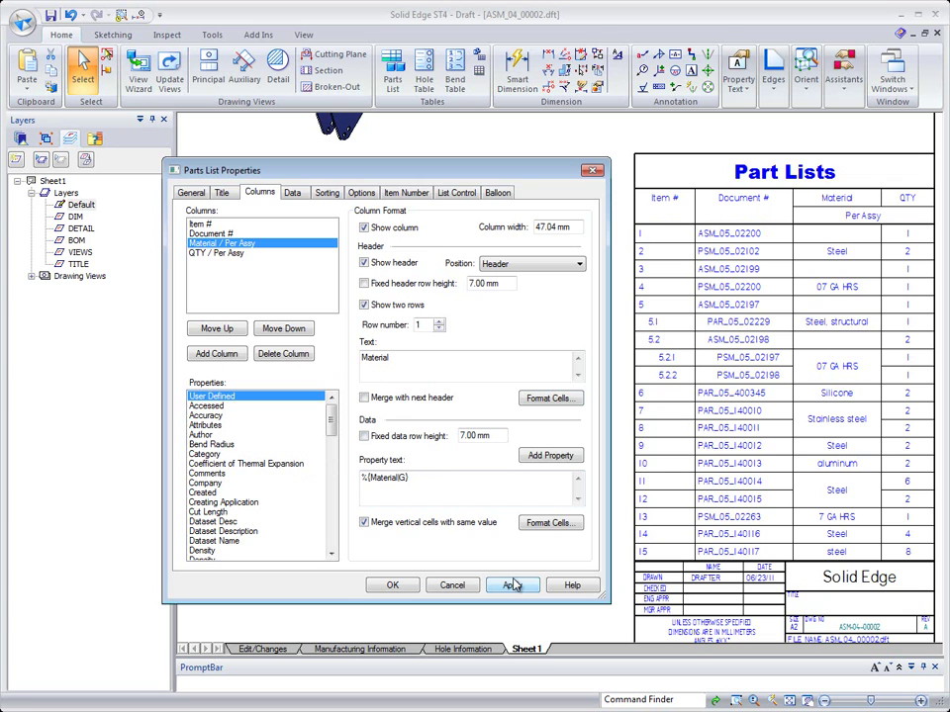
click(392, 586)
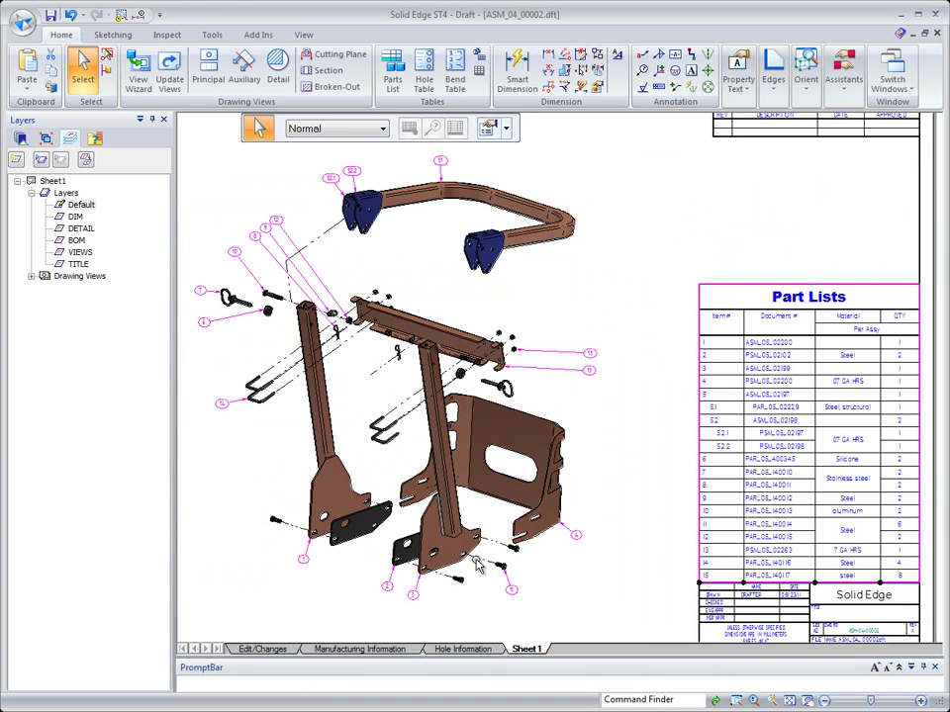
click(586, 590)
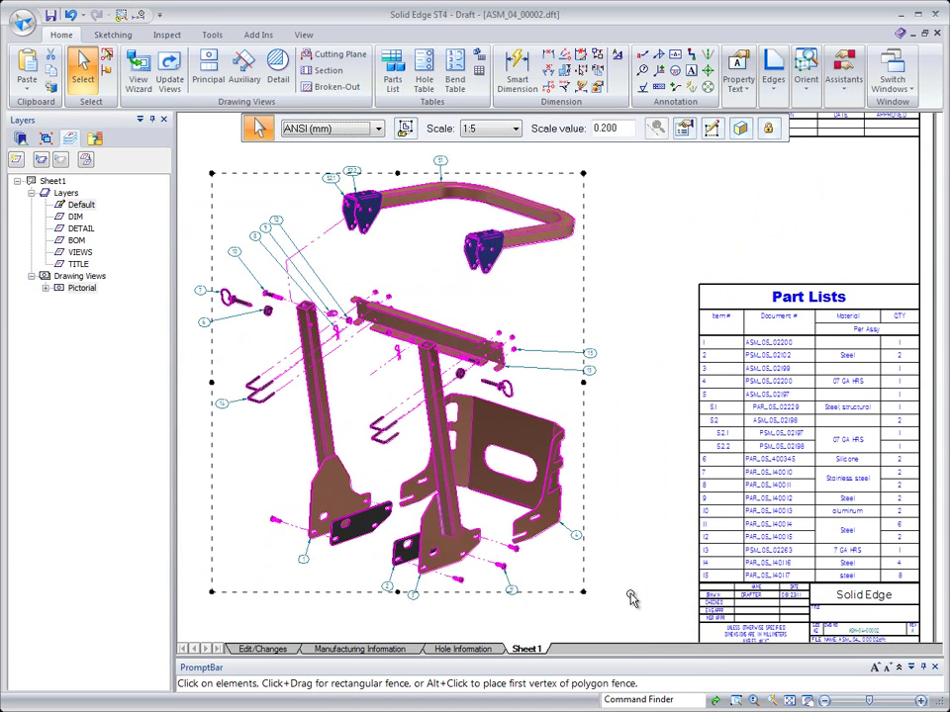
click(630, 597)
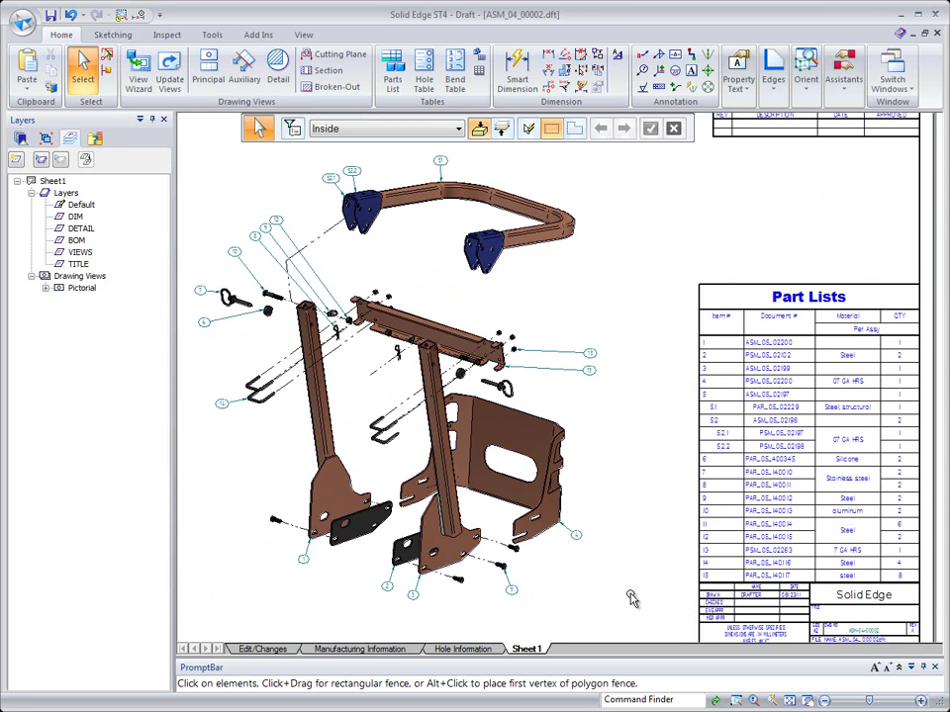